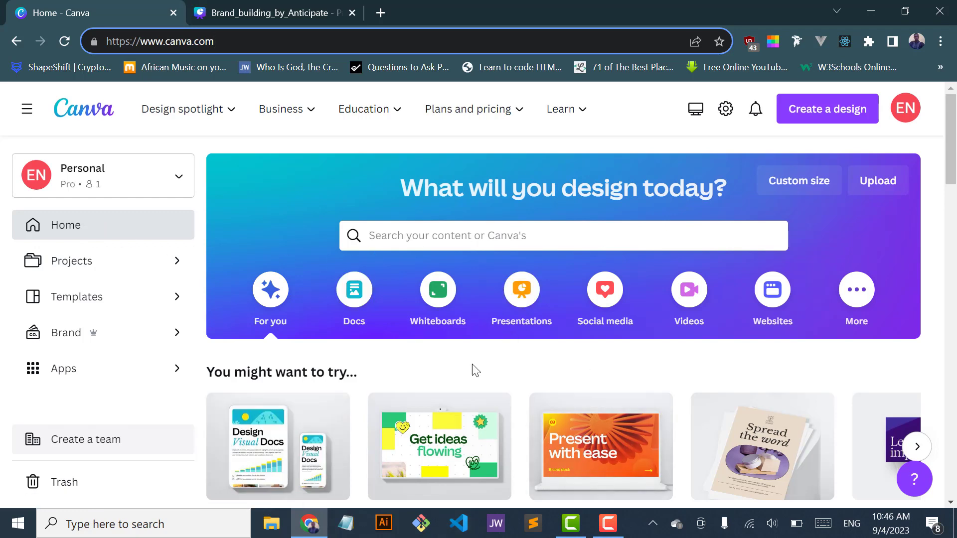
# Open the Projects page and move the recent untitled design with the purple circle to the trash
pyautogui.click(128, 267)
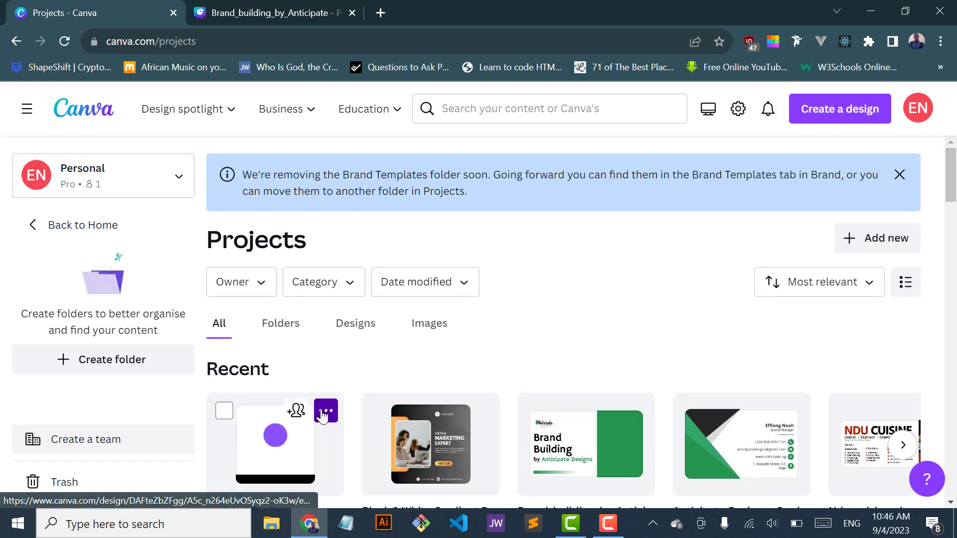
pyautogui.click(326, 412)
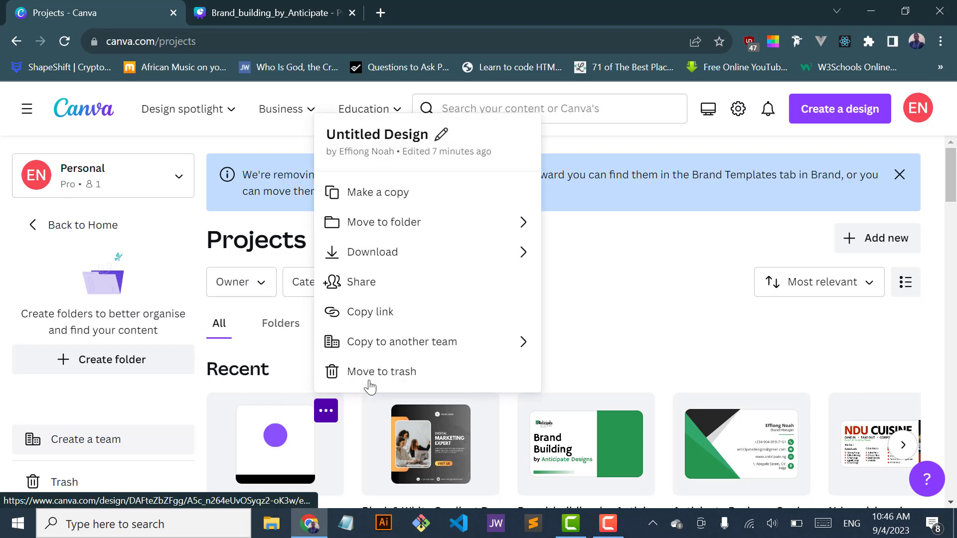
pyautogui.click(383, 371)
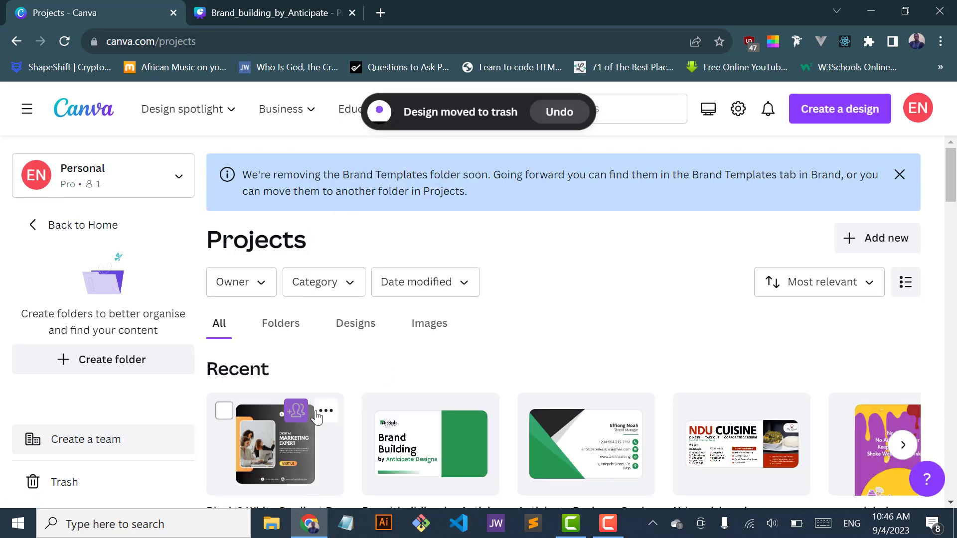
# Look through the recent items, folders and designs on the Projects page, expanding the designs list to show more
pyautogui.scroll(-5, 376, 374)
pyautogui.scroll(1, 377, 376)
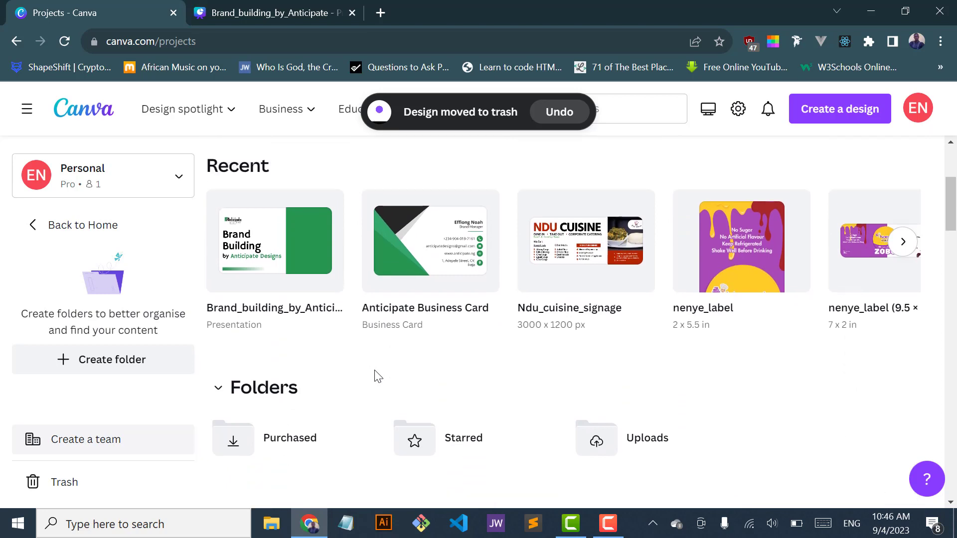
pyautogui.scroll(-8, 377, 376)
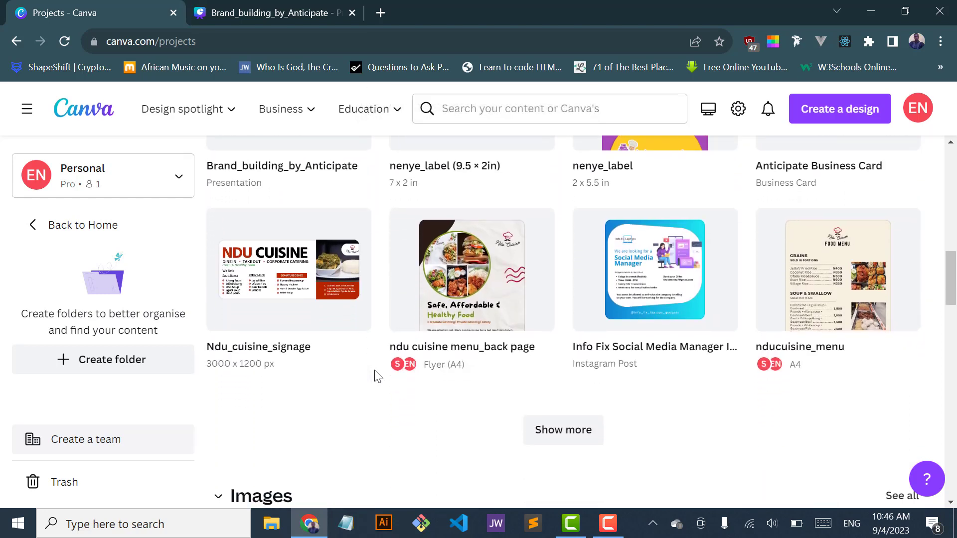
pyautogui.scroll(-1, 378, 377)
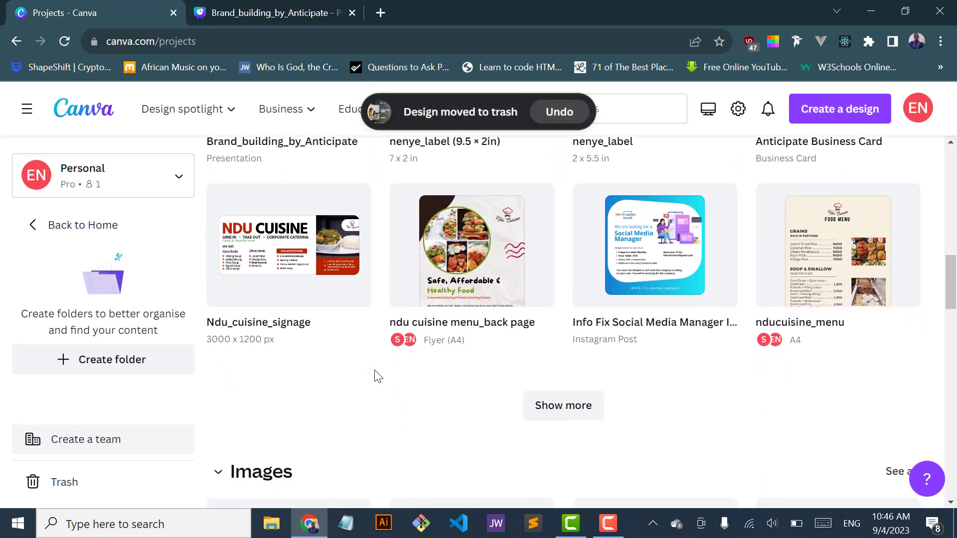
pyautogui.click(551, 412)
pyautogui.scroll(-3, 550, 413)
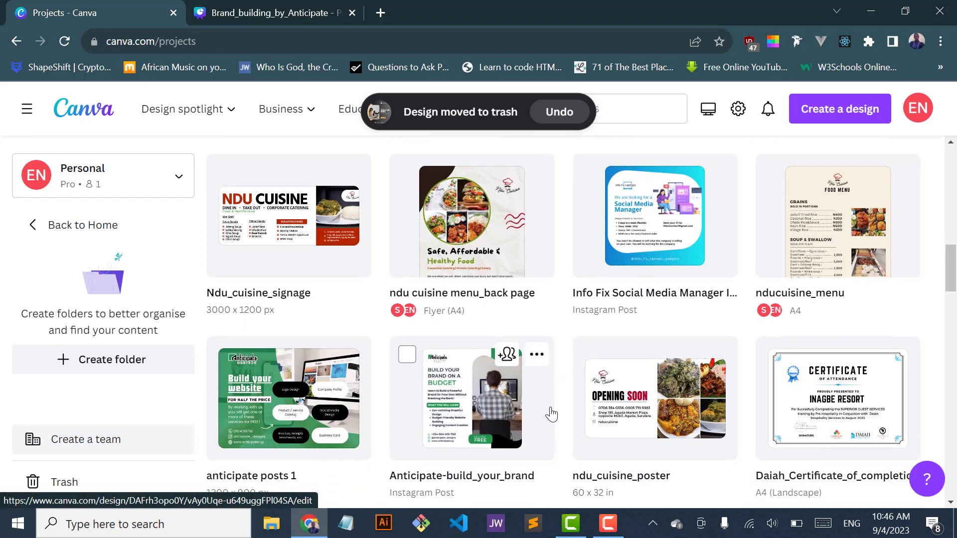
pyautogui.scroll(-3, 550, 414)
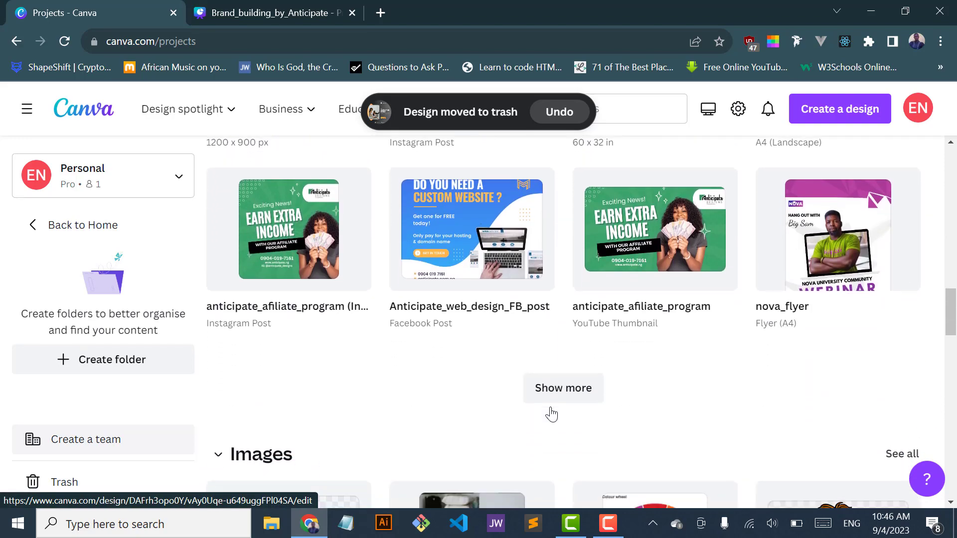
pyautogui.scroll(10, 449, 349)
# Go to the Templates page by way of Home and look through its recommended, trending and new template sections
pyautogui.click(34, 226)
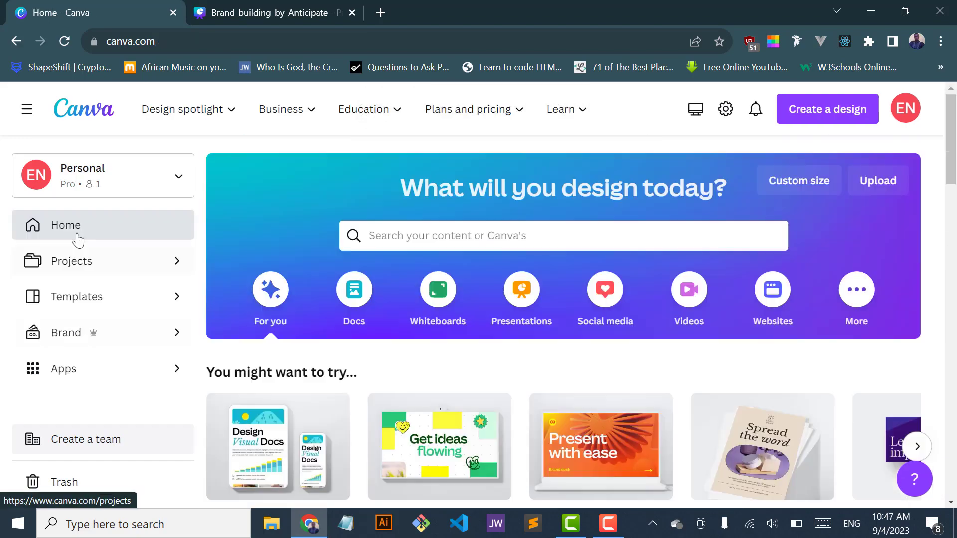
pyautogui.click(114, 299)
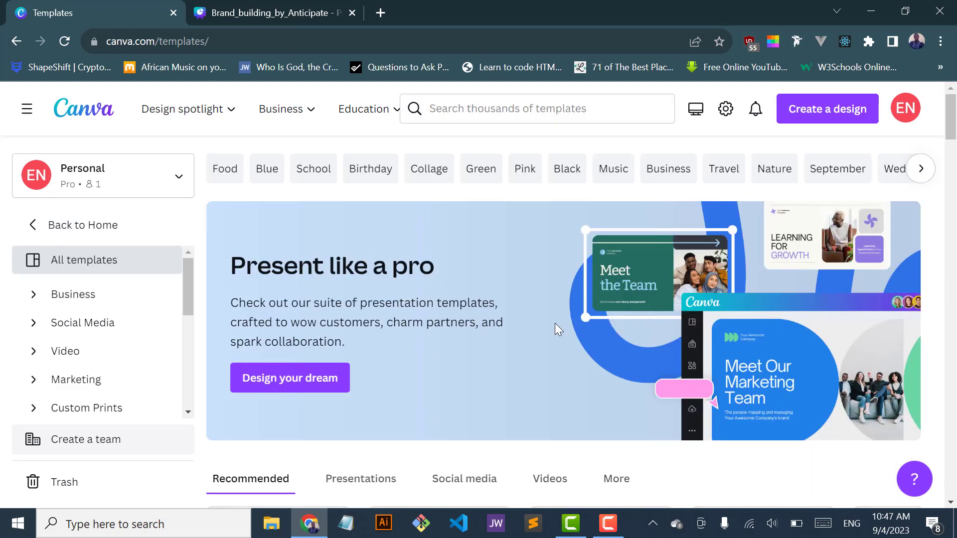
pyautogui.scroll(-5, 555, 323)
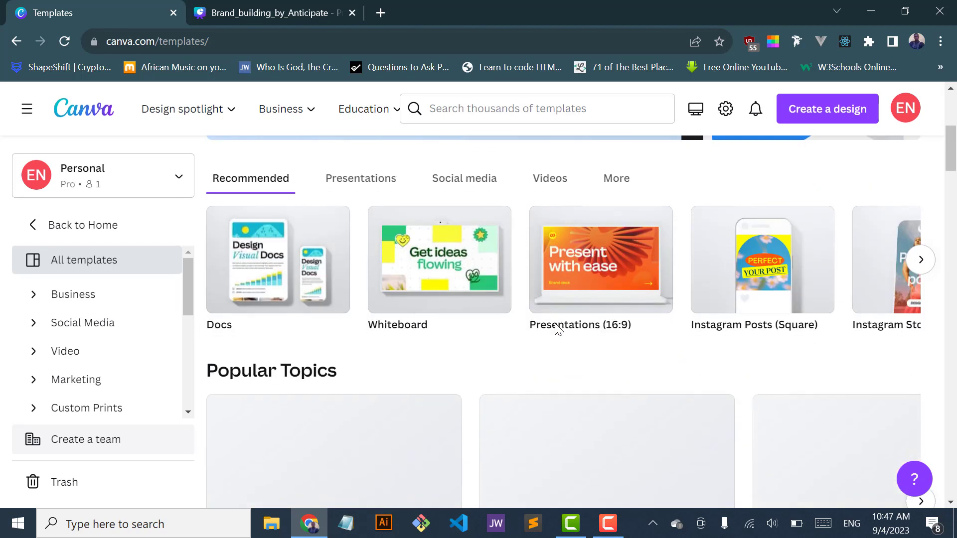
pyautogui.scroll(-10, 556, 325)
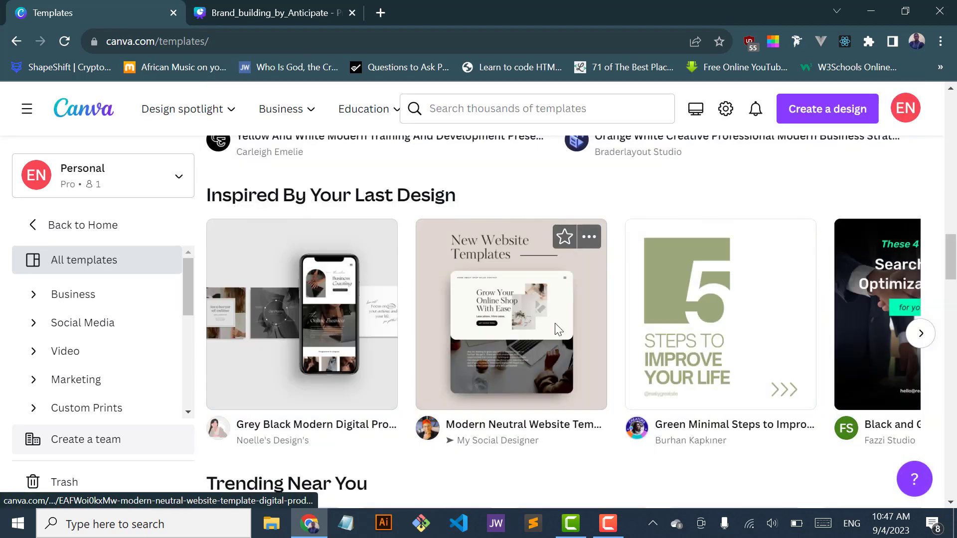
pyautogui.scroll(-5, 555, 322)
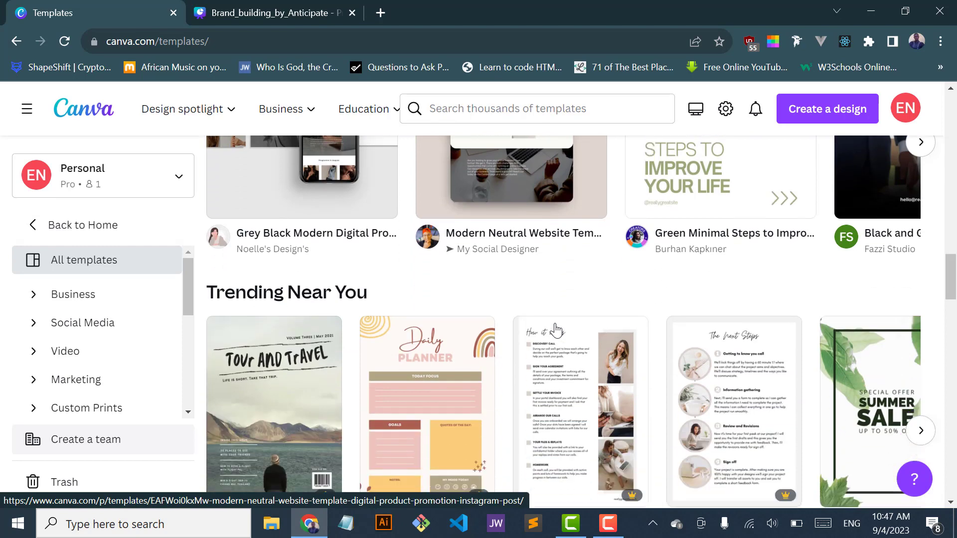
pyautogui.scroll(-4, 554, 323)
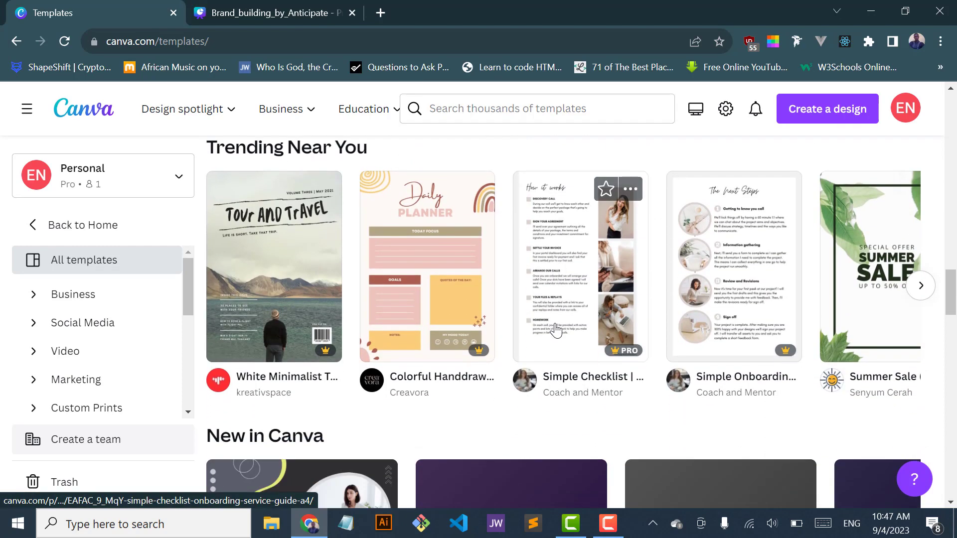
pyautogui.scroll(-3, 556, 331)
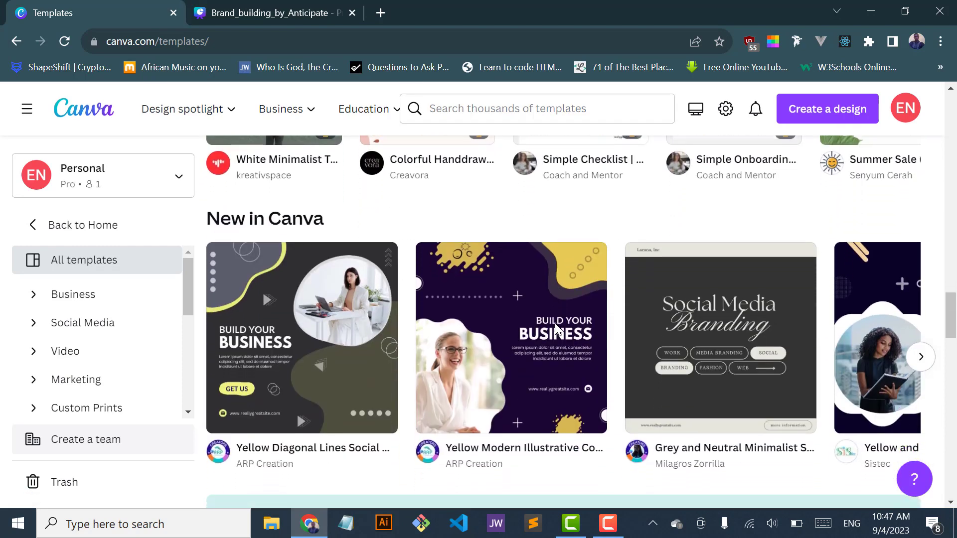
pyautogui.scroll(-1, 555, 330)
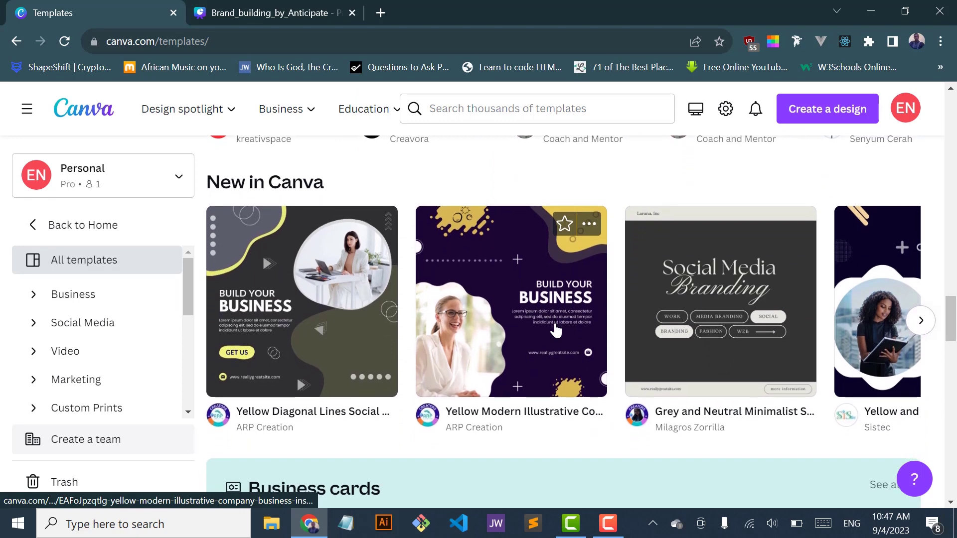
# Examine the templates along the New in Canva row and return to the start of the Templates page
pyautogui.hscroll(3, 556, 330)
pyautogui.hscroll(4, 556, 329)
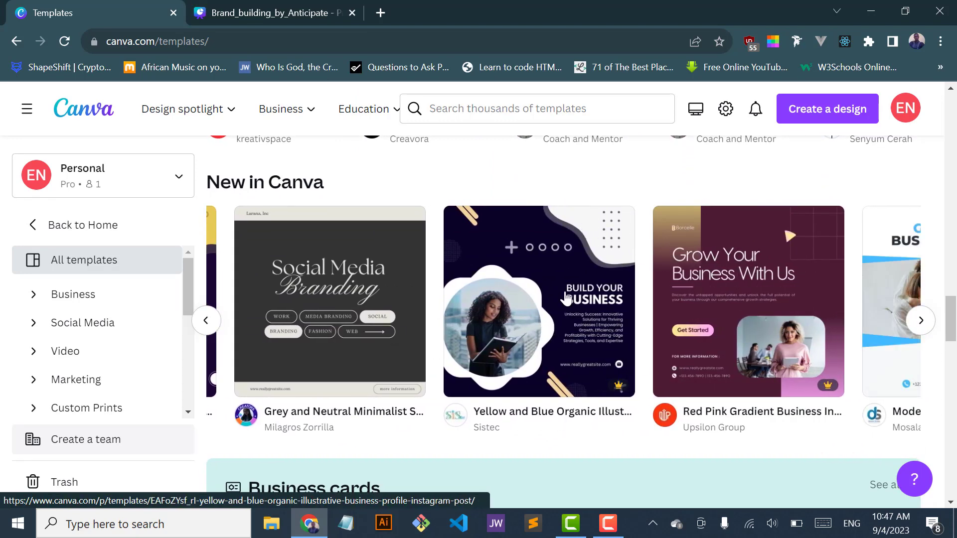
pyautogui.hscroll(4, 601, 311)
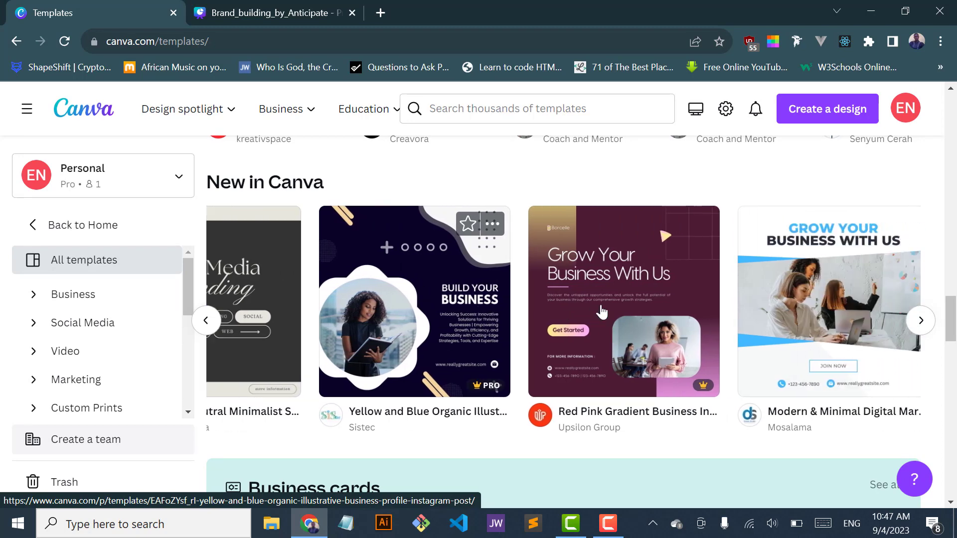
pyautogui.hscroll(5, 601, 311)
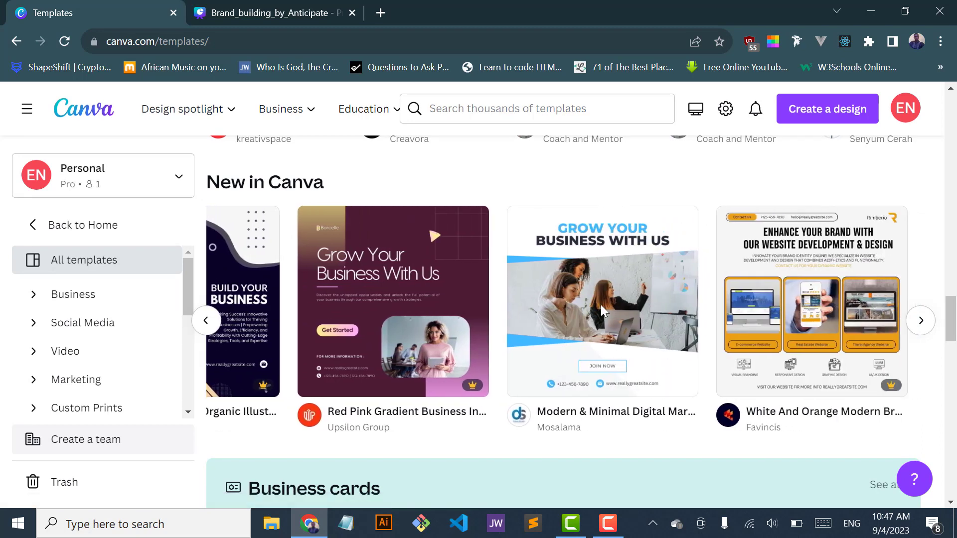
pyautogui.hscroll(5, 601, 311)
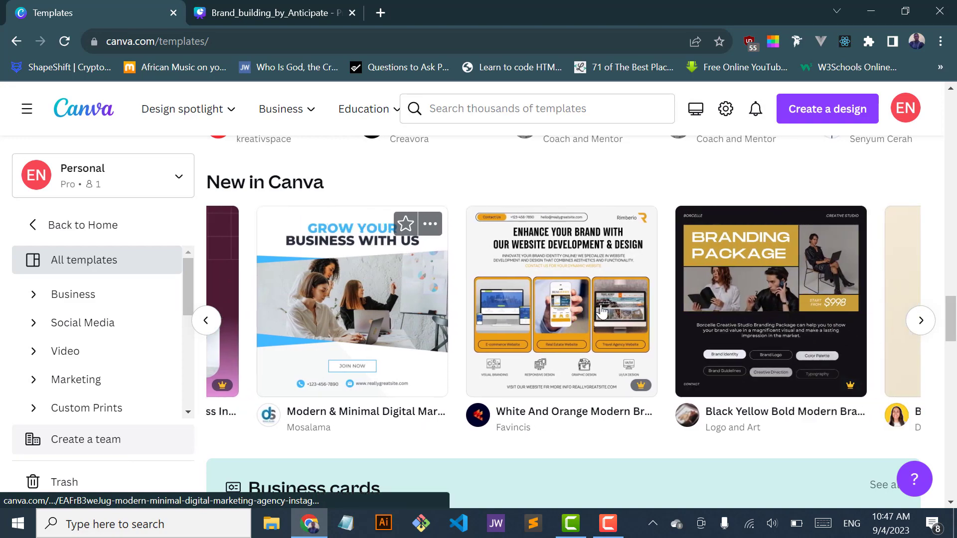
pyautogui.hscroll(3, 601, 311)
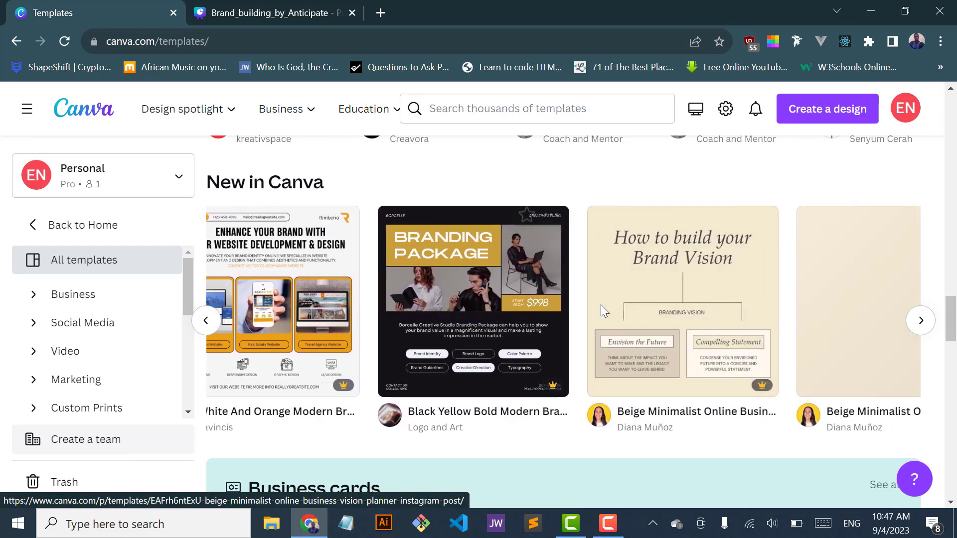
pyautogui.scroll(-3, 601, 311)
pyautogui.scroll(15, 601, 311)
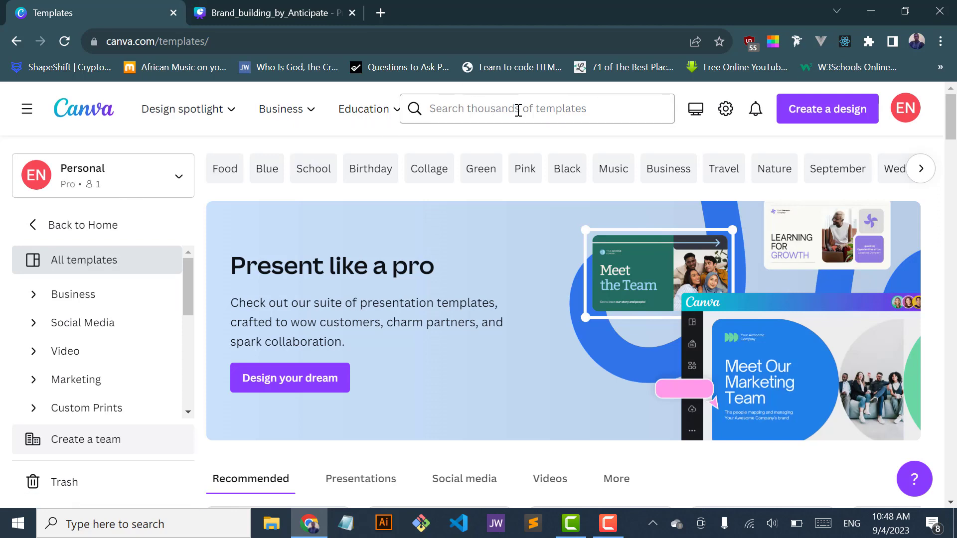
# Examine the template search's suggestions for Projects and return to its Templates suggestions
pyautogui.click(589, 106)
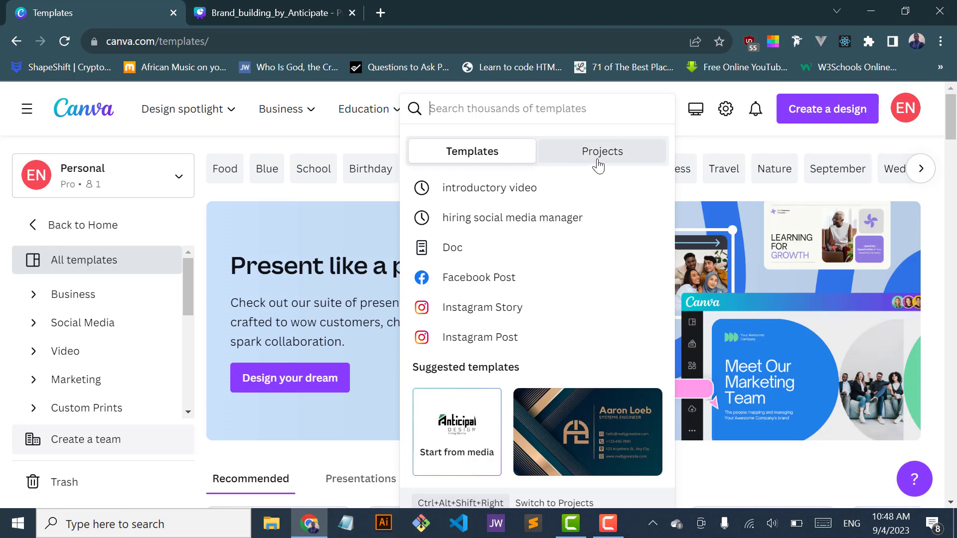
pyautogui.click(612, 155)
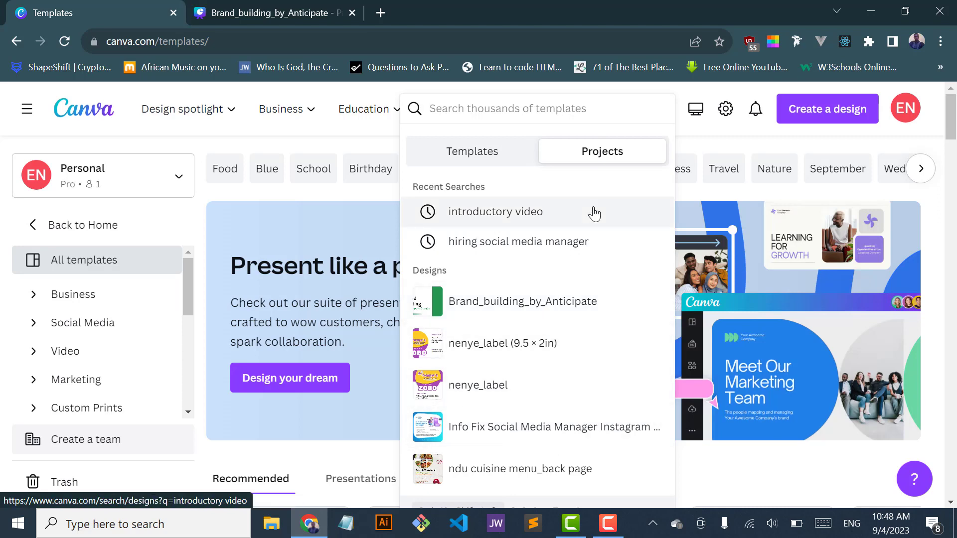
pyautogui.click(468, 155)
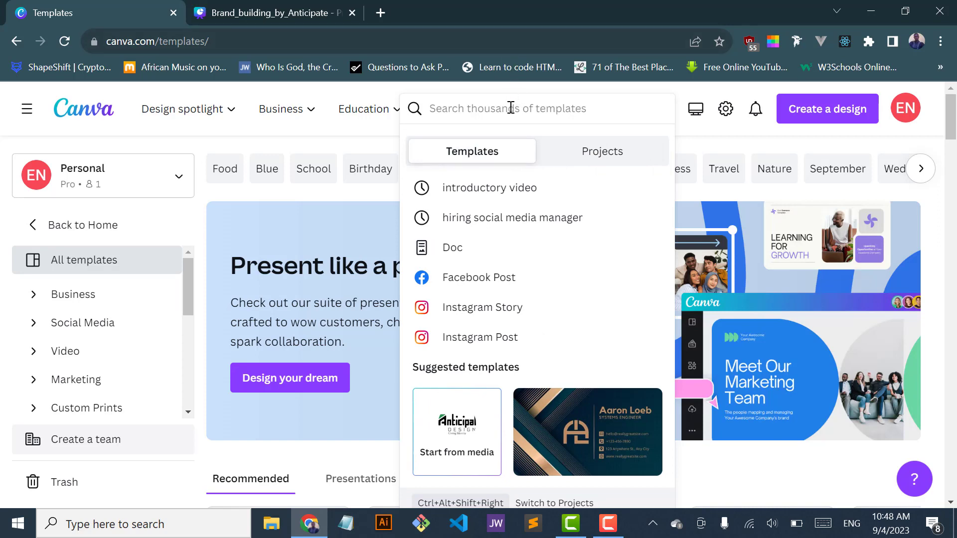
# Search the templates for "facebook post" and open the suggested Facebook Posts category
pyautogui.write('facebook')
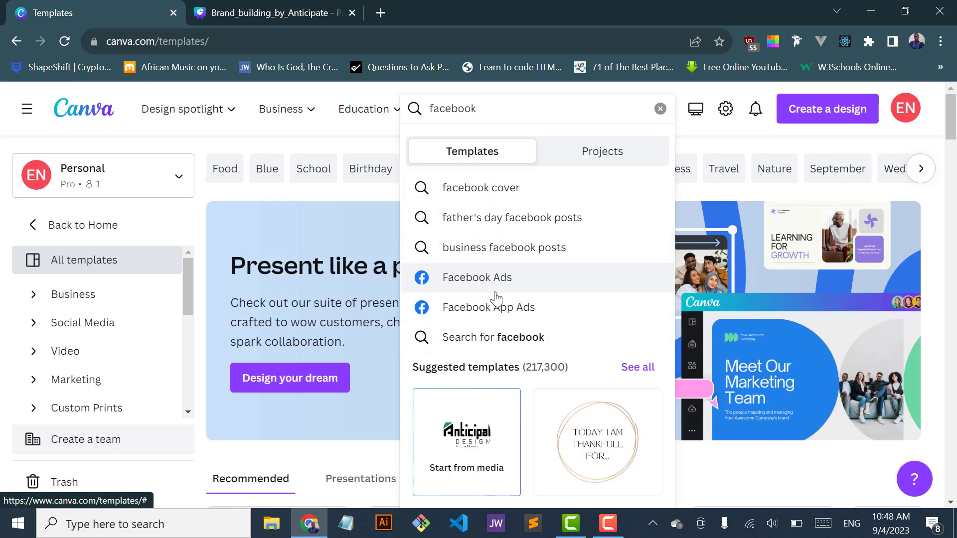
pyautogui.write('post')
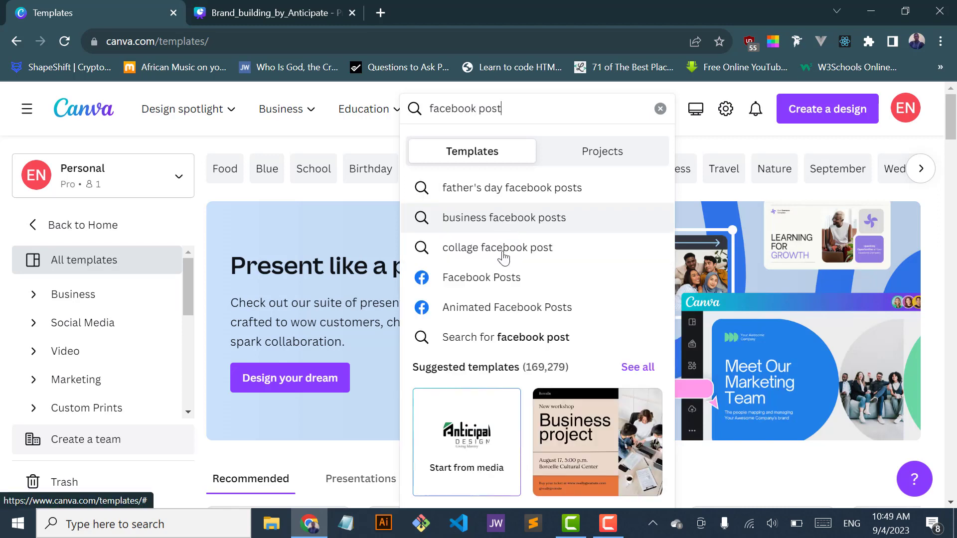
pyautogui.click(496, 282)
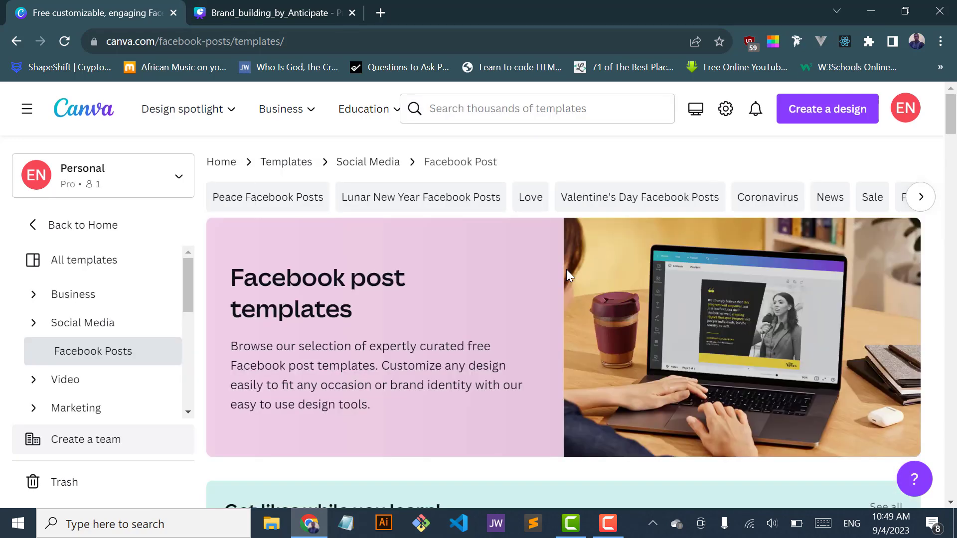
# Look through the Facebook post template thumbnails and return to the first row with the blank design option
pyautogui.scroll(-10, 566, 269)
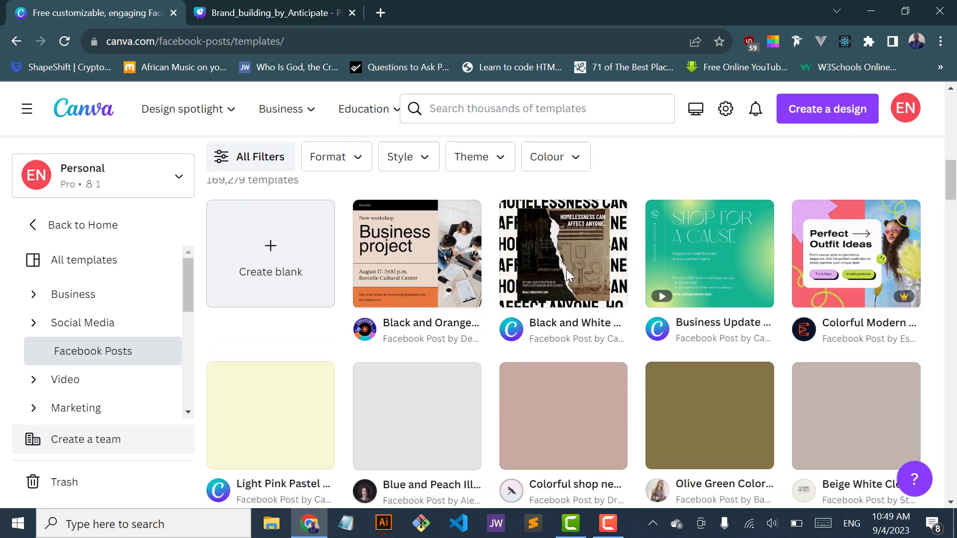
pyautogui.scroll(-2, 566, 269)
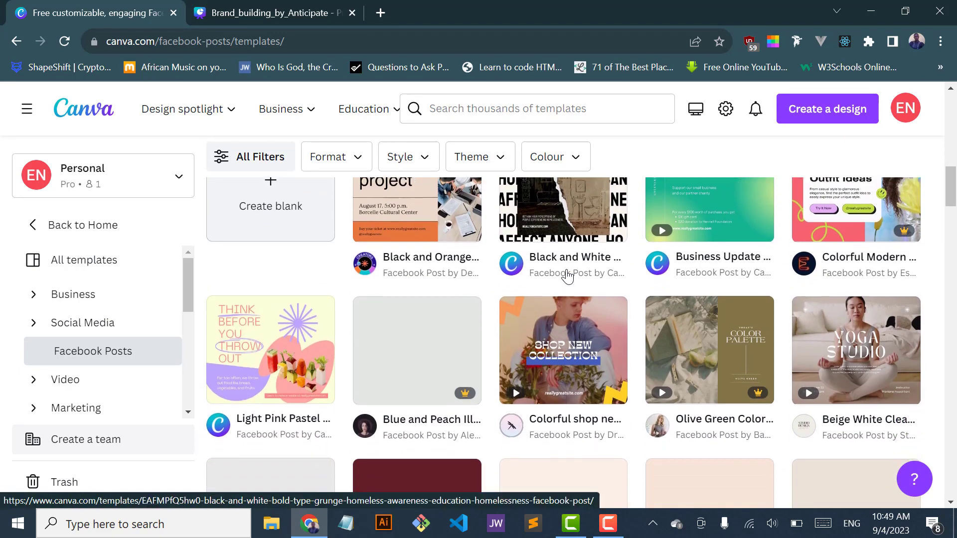
pyautogui.scroll(-5, 567, 275)
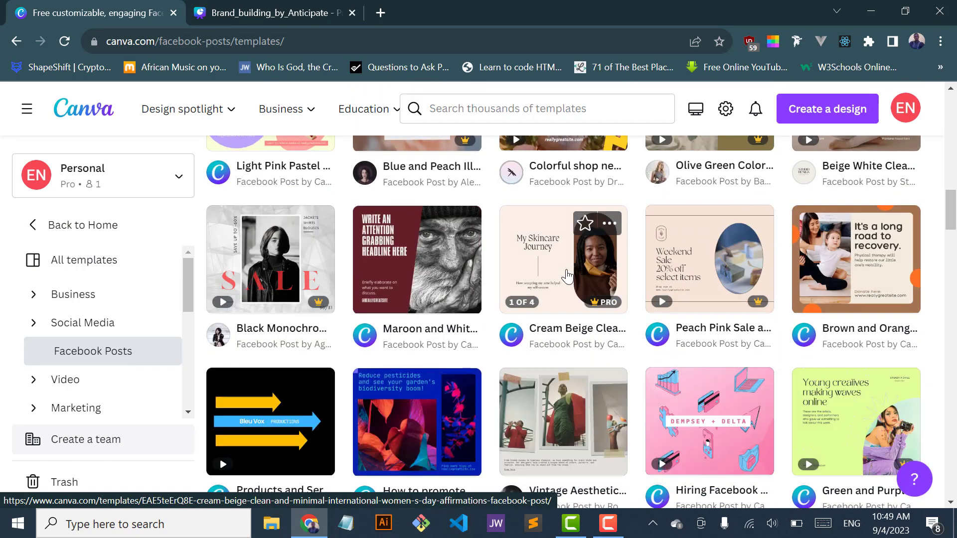
pyautogui.scroll(-4, 566, 276)
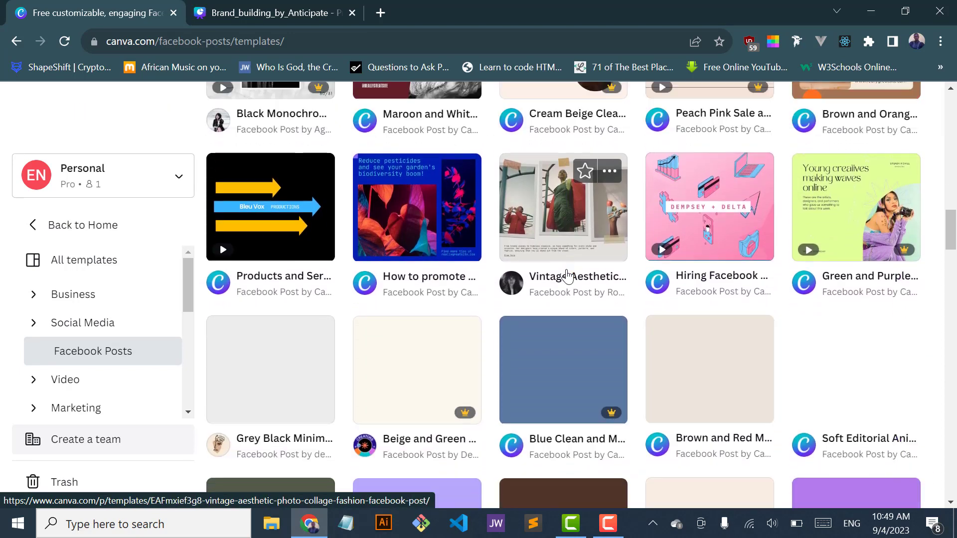
pyautogui.scroll(3, 567, 276)
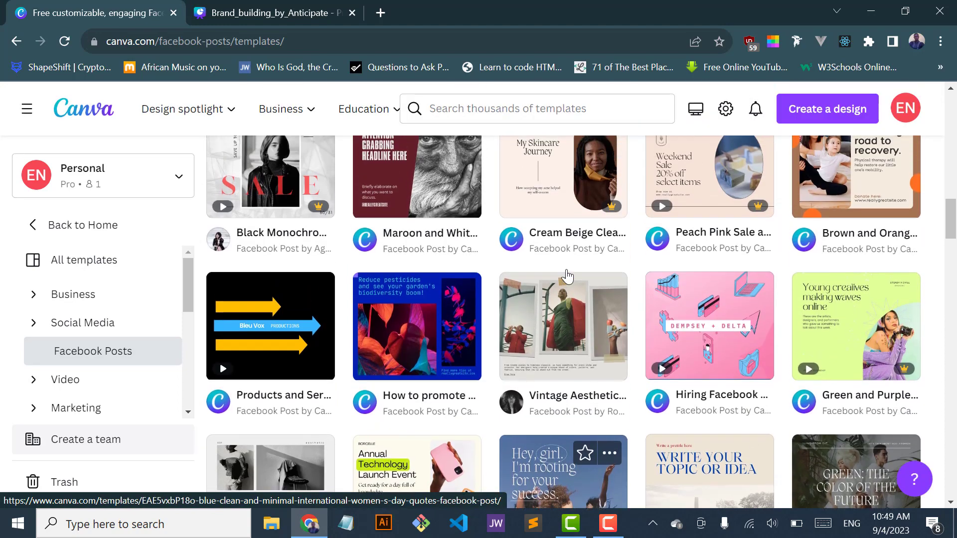
pyautogui.scroll(4, 567, 275)
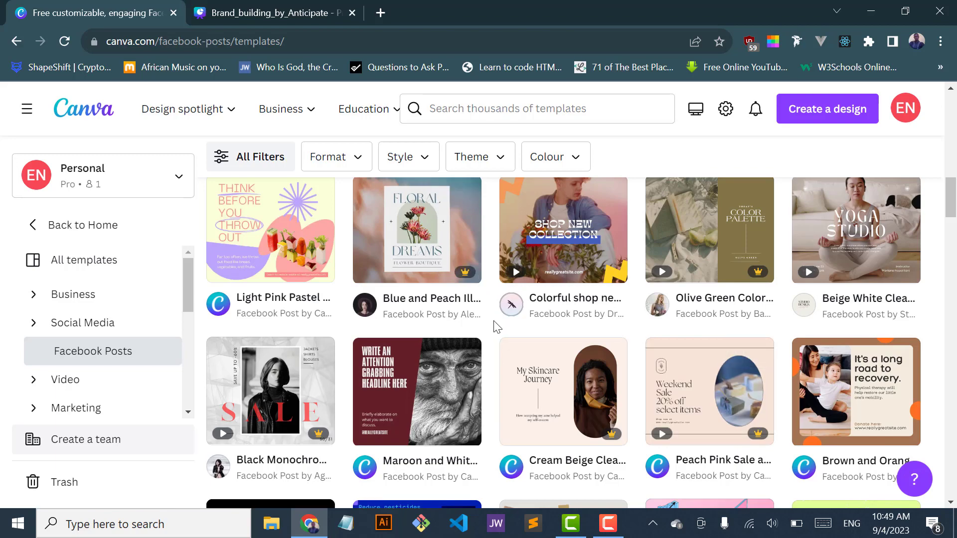
pyautogui.scroll(5, 493, 321)
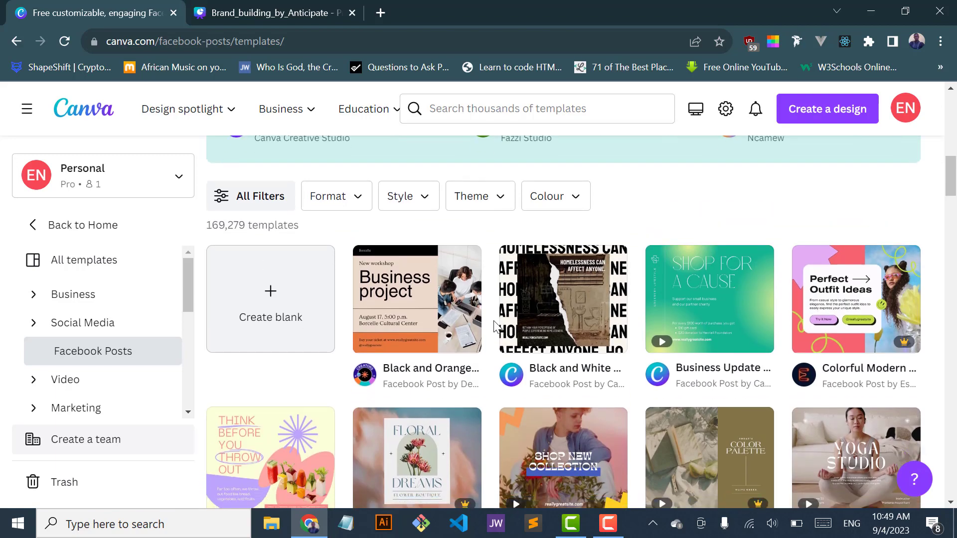
# Examine the Facebook post templates in the featured row and the main grid, including the ones marked Pro
pyautogui.scroll(-2, 493, 321)
pyautogui.scroll(1, 494, 321)
pyautogui.scroll(-1, 493, 321)
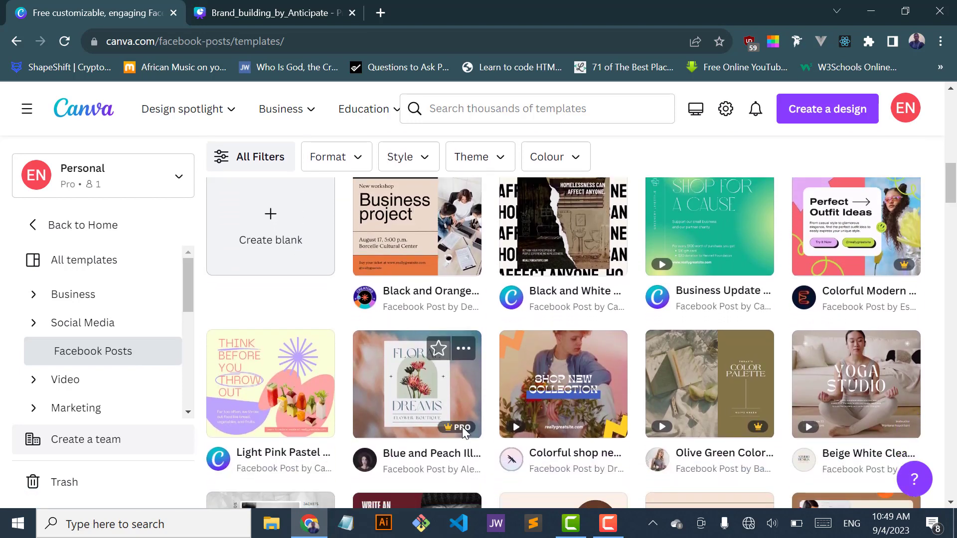
pyautogui.moveTo(462, 426)
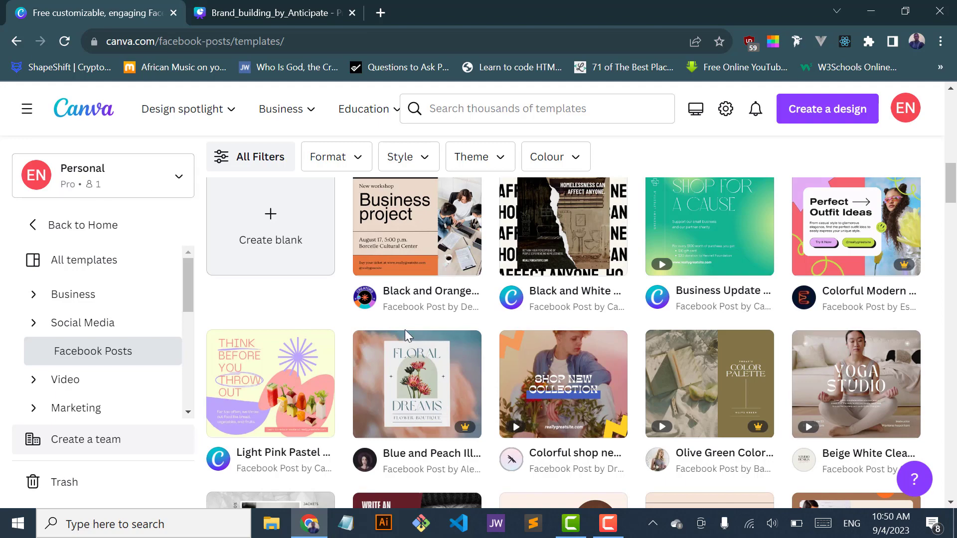
pyautogui.scroll(3, 404, 330)
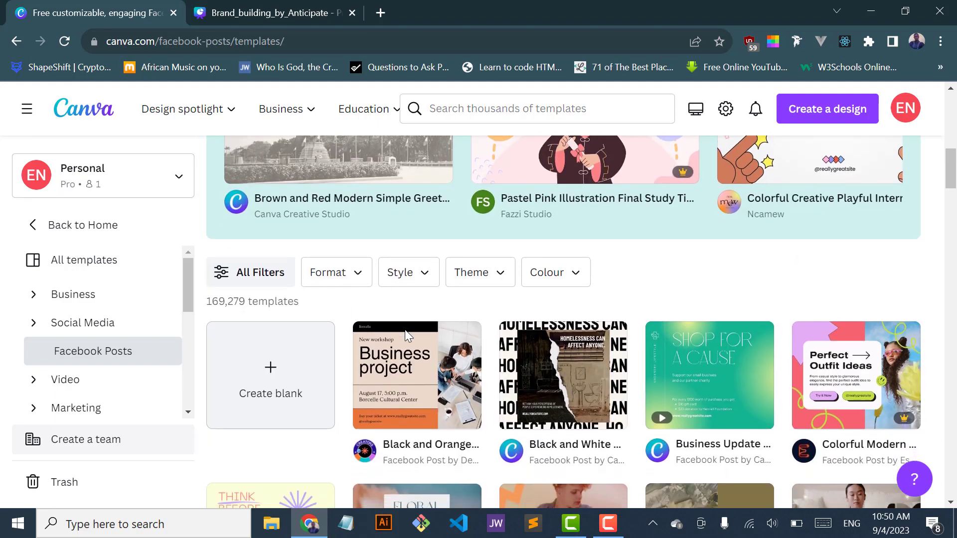
pyautogui.scroll(4, 406, 335)
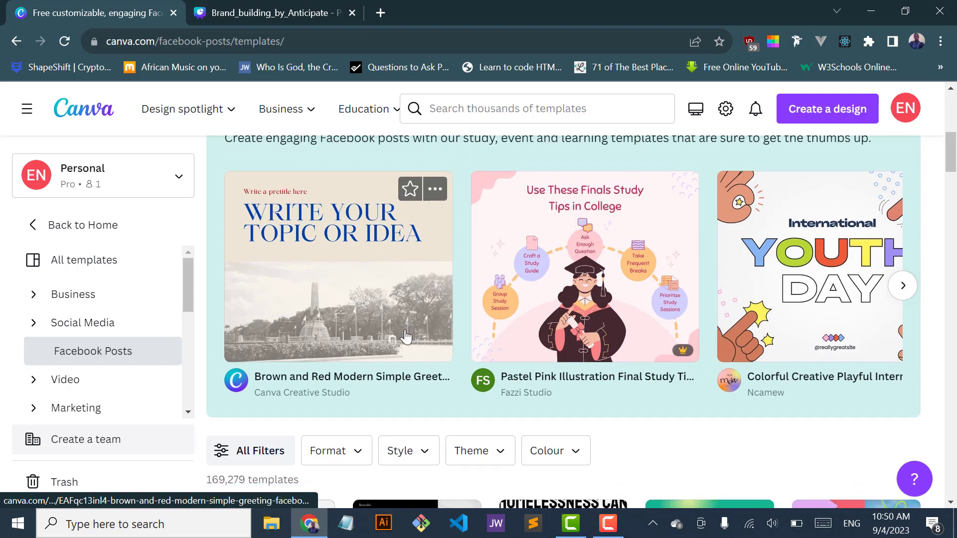
pyautogui.scroll(-5, 405, 330)
pyautogui.scroll(-1, 405, 336)
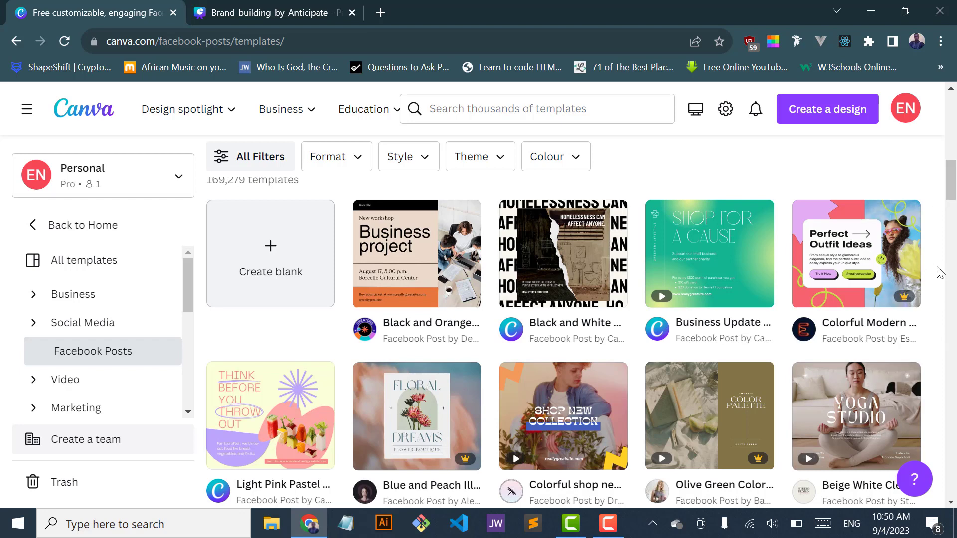
pyautogui.scroll(6, 393, 254)
pyautogui.scroll(-4, 393, 254)
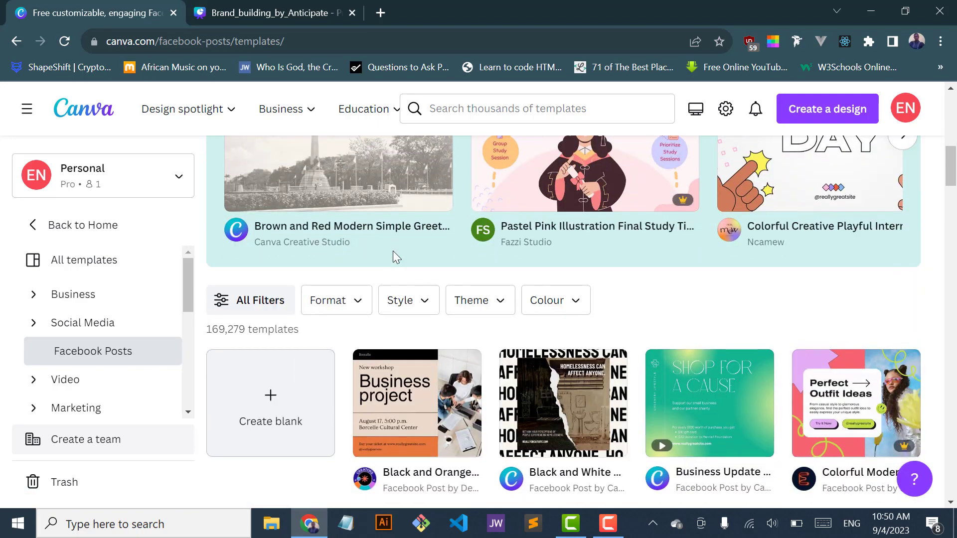
pyautogui.scroll(-3, 393, 250)
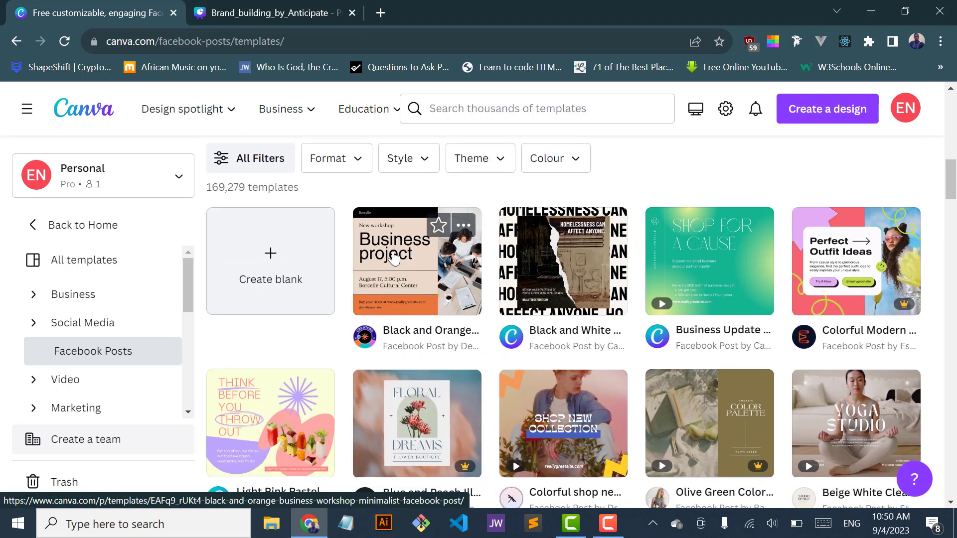
pyautogui.scroll(-2, 393, 258)
# Return to the home page and open the Anticipate Business Card from the recent designs
pyautogui.click(32, 225)
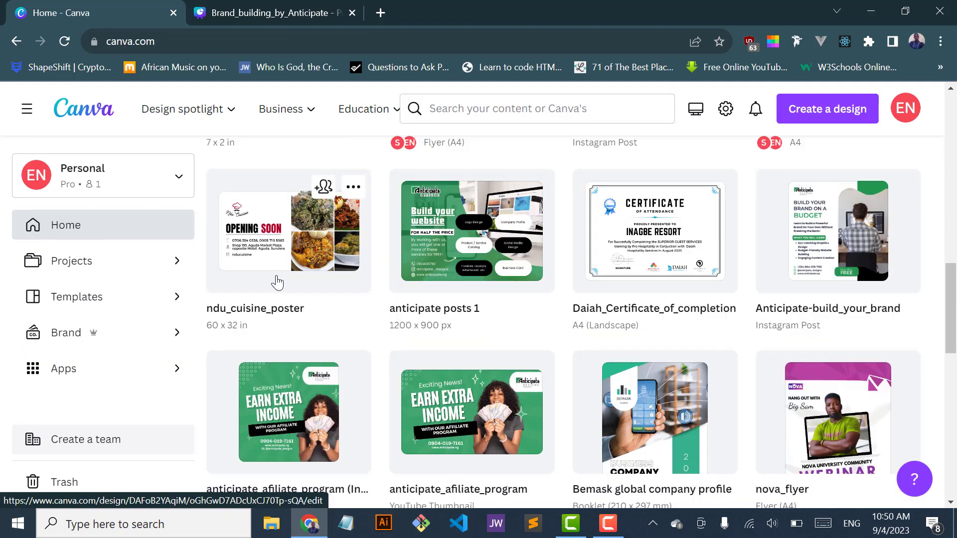
pyautogui.scroll(6, 277, 282)
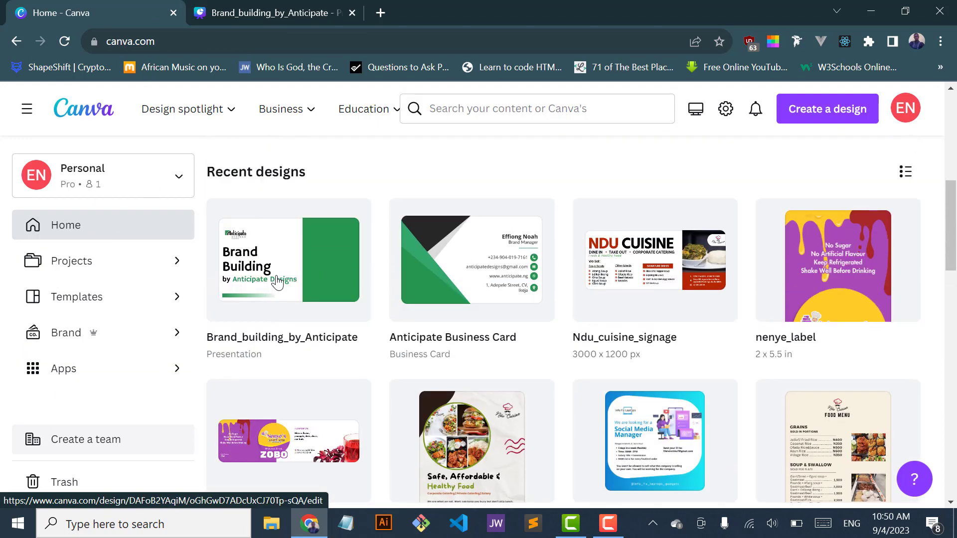
pyautogui.scroll(-1, 278, 283)
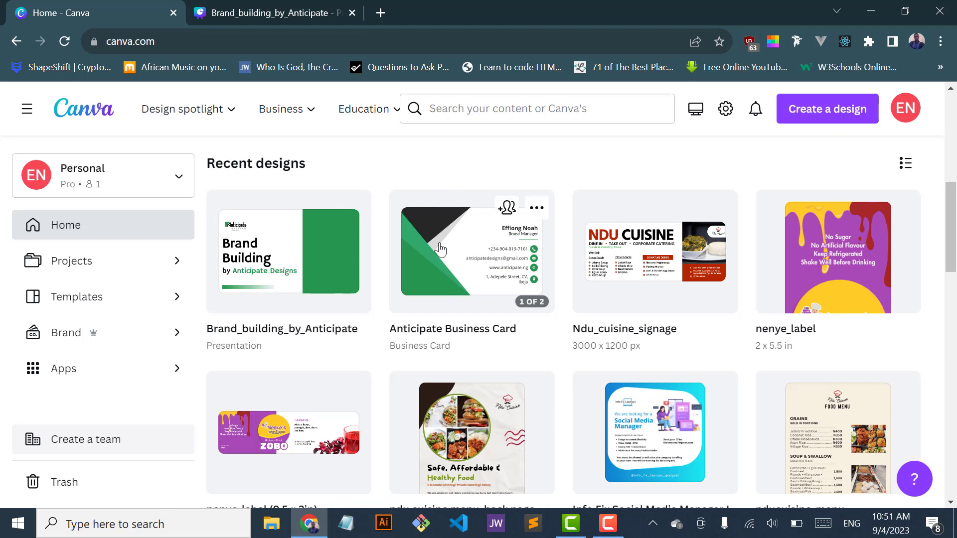
pyautogui.click(458, 276)
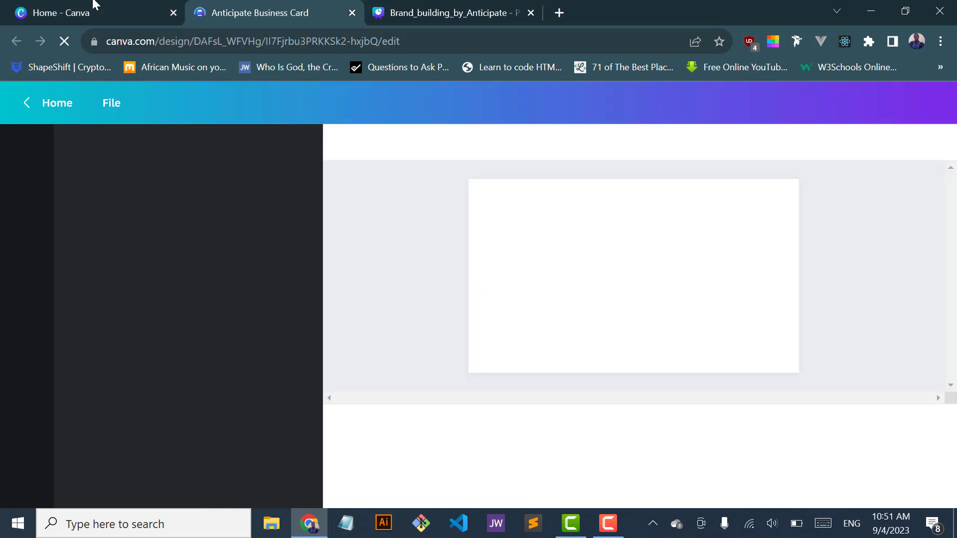
# Go back to the home page and examine the suggested design types for creating a new design
pyautogui.click(101, 10)
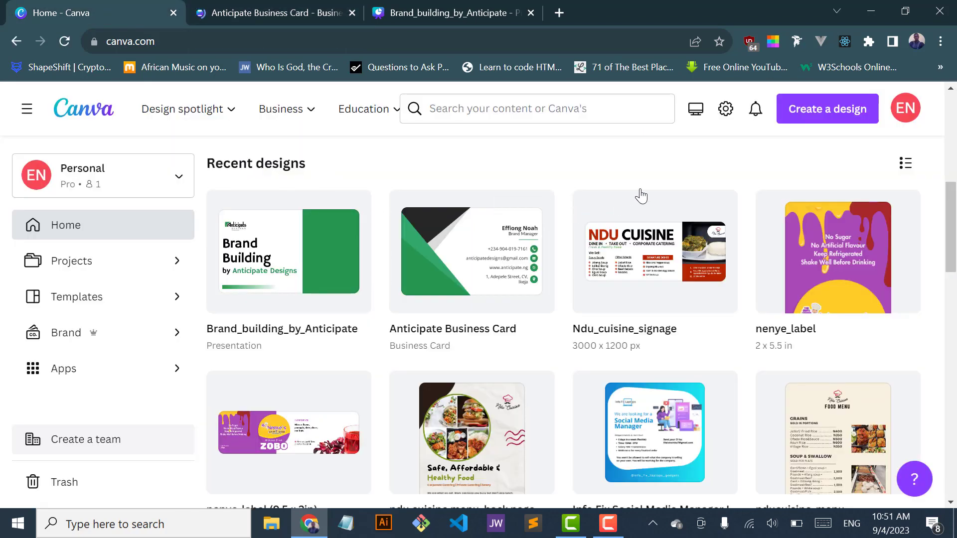
pyautogui.click(817, 111)
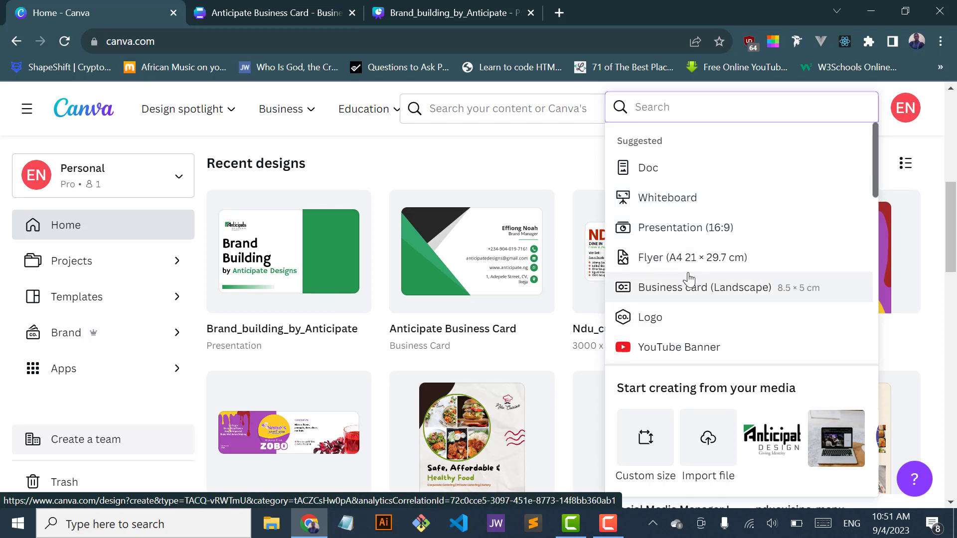
pyautogui.scroll(-5, 688, 279)
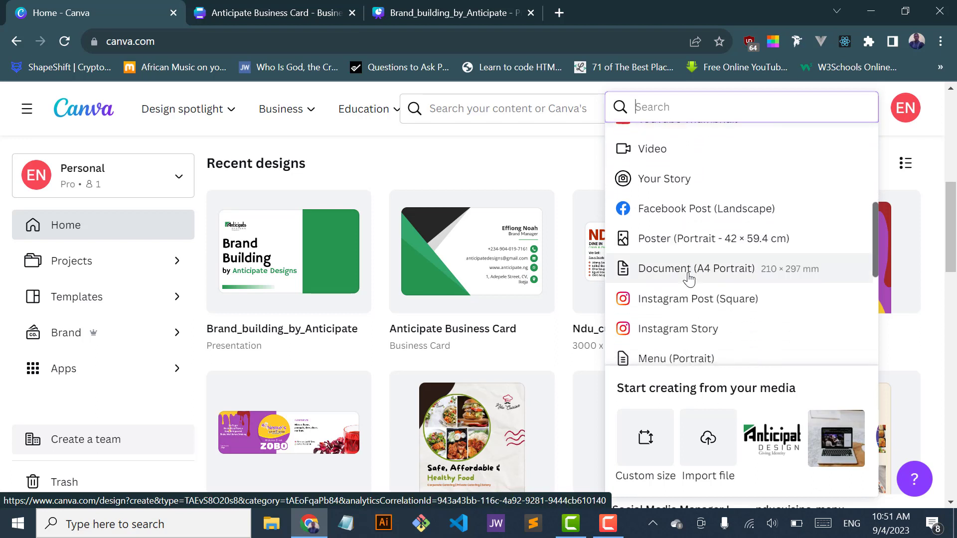
pyautogui.scroll(-3, 689, 279)
pyautogui.scroll(5, 689, 280)
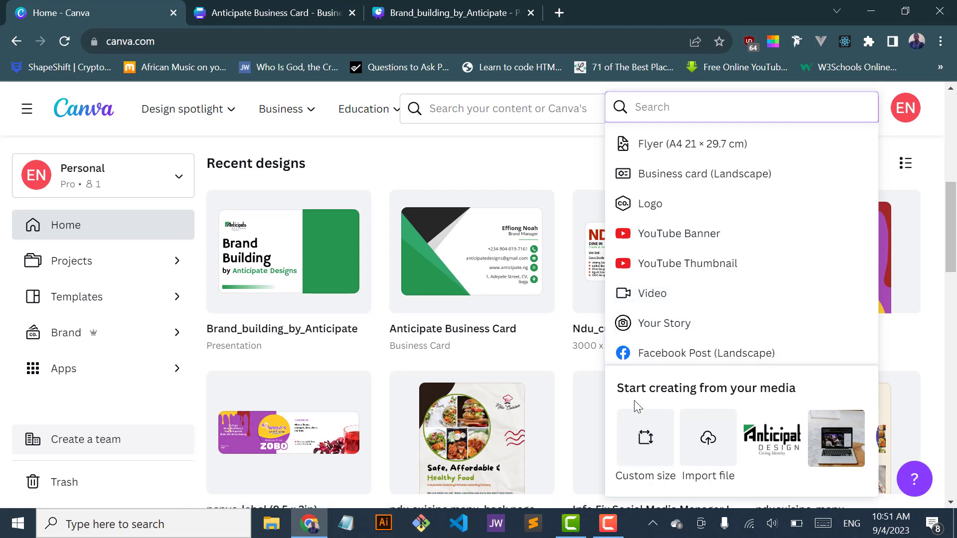
# Create a new custom-size design 5 in wide and 5 in high, with inches as the unit
pyautogui.click(643, 436)
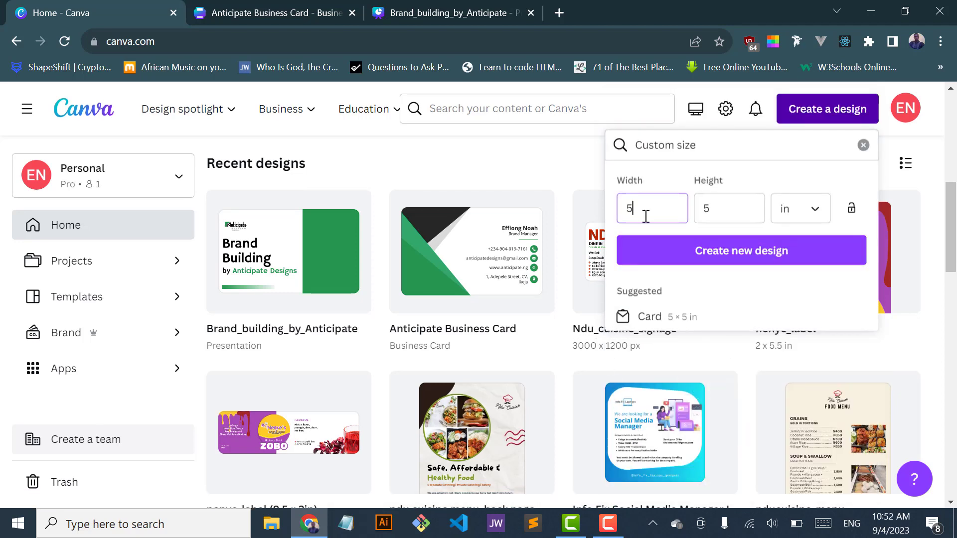
pyautogui.click(815, 212)
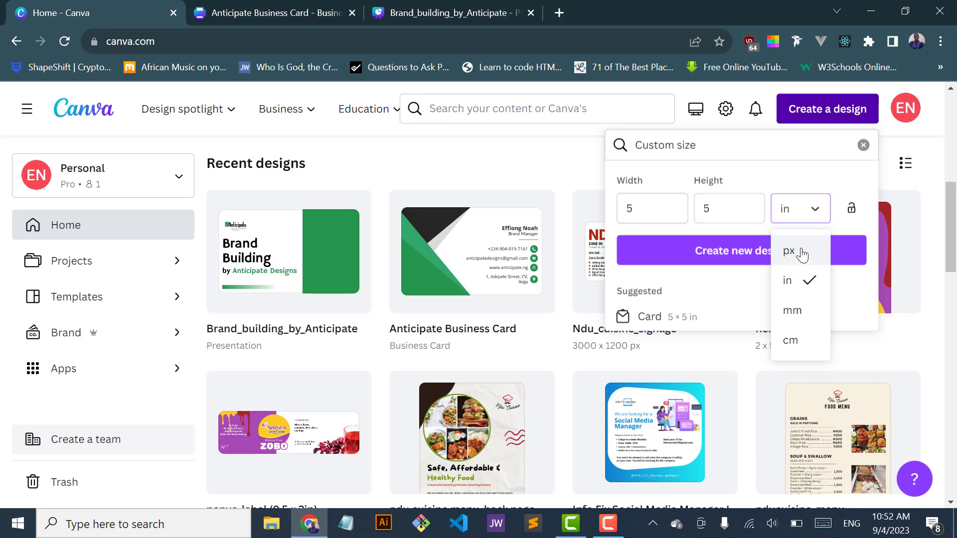
pyautogui.click(793, 283)
pyautogui.click(635, 209)
pyautogui.doubleClick(637, 209)
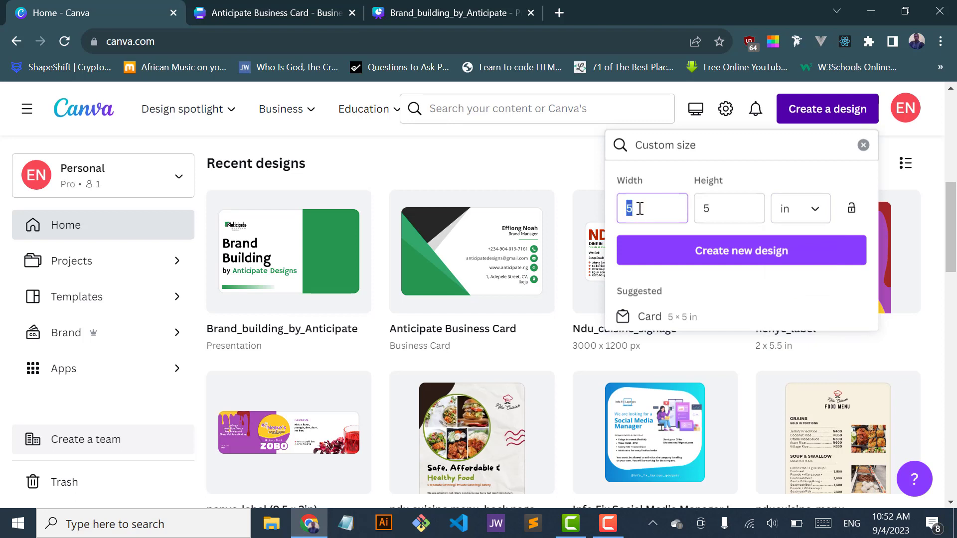
pyautogui.doubleClick(717, 208)
pyautogui.write('5')
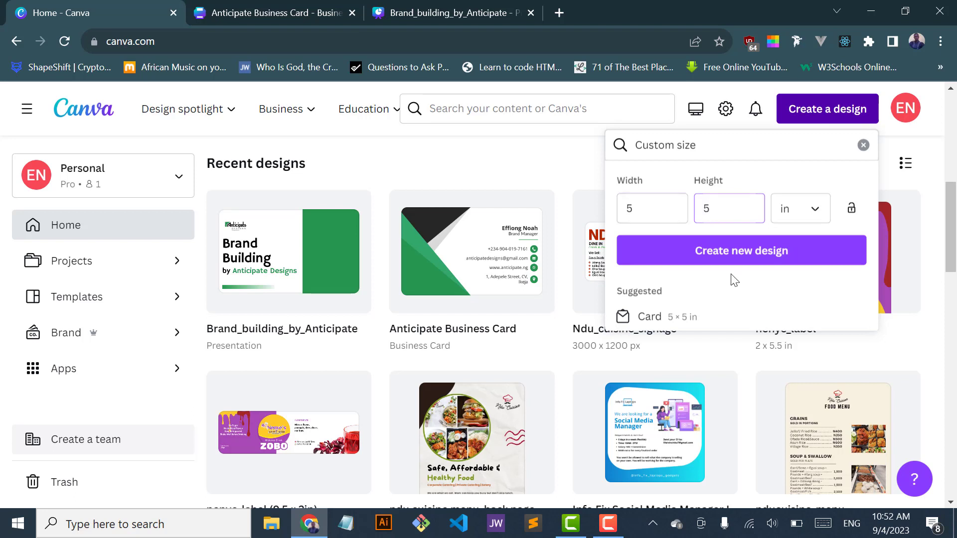
pyautogui.click(752, 260)
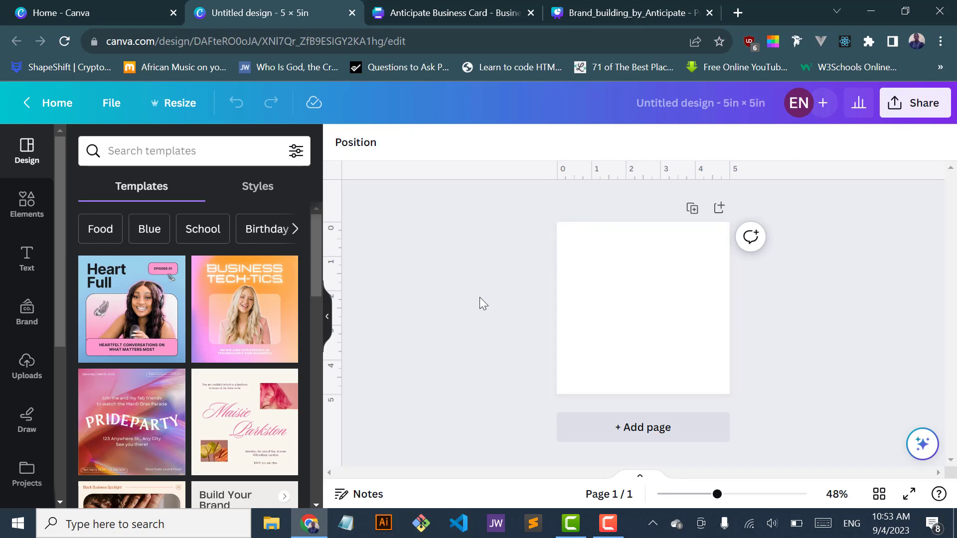
# Switch to the Anticipate Business Card design and look through its suggested business card templates
pyautogui.click(446, 11)
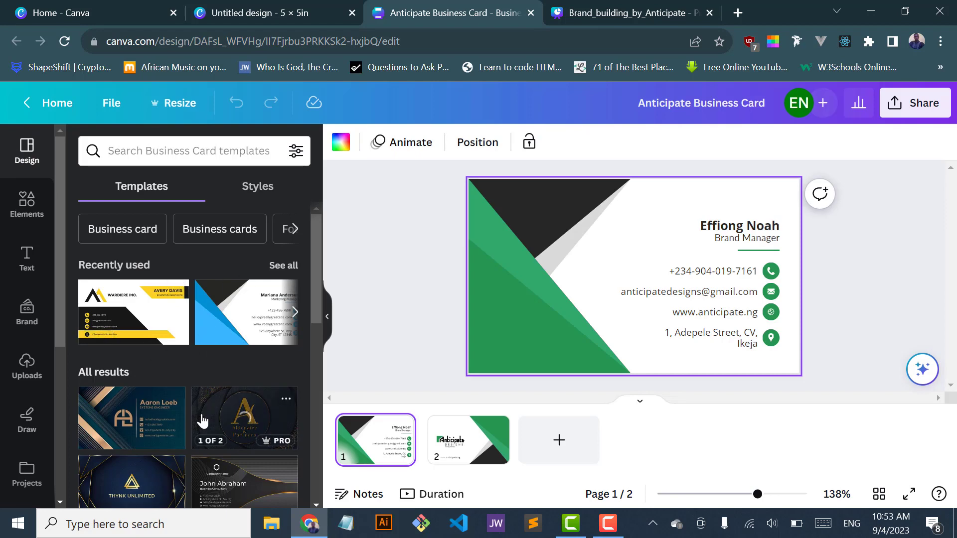
pyautogui.scroll(-3, 201, 413)
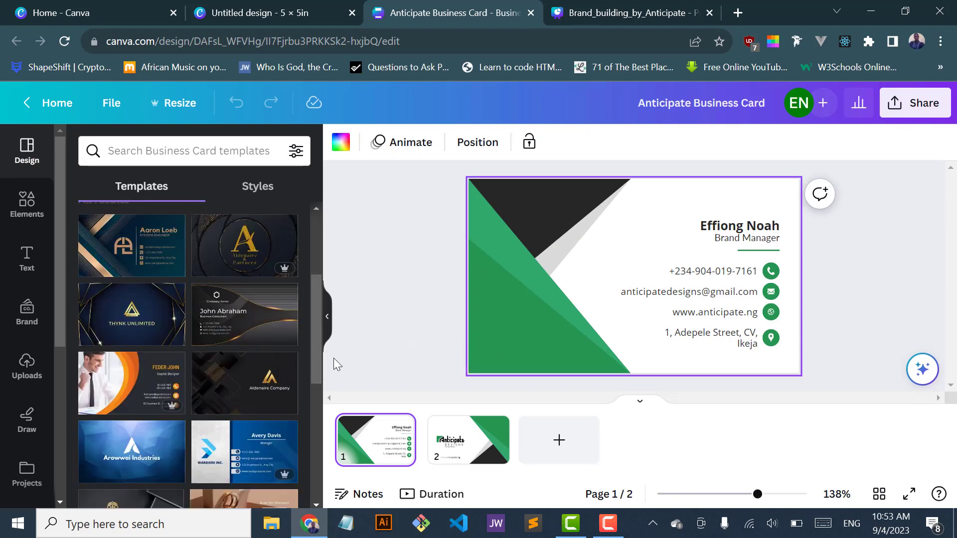
pyautogui.scroll(-5, 199, 269)
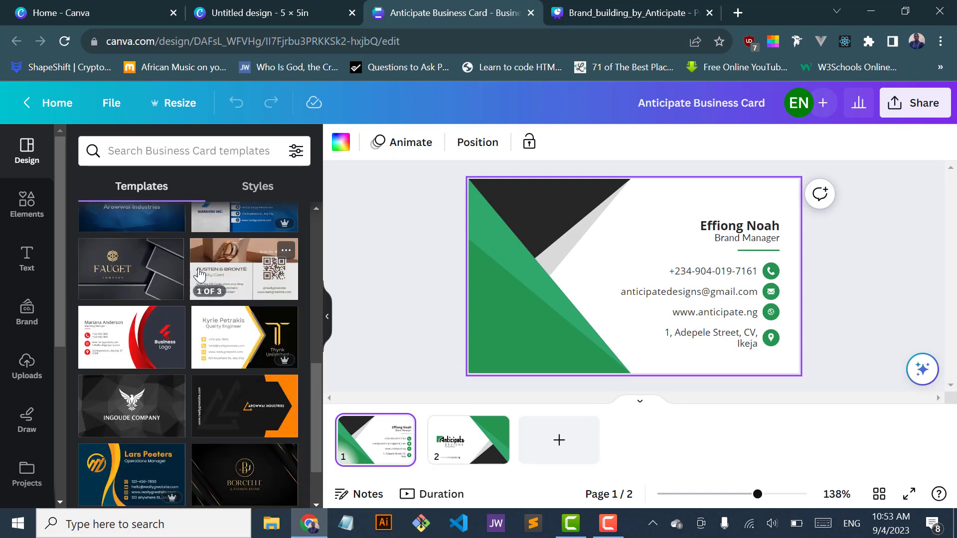
pyautogui.scroll(-2, 200, 274)
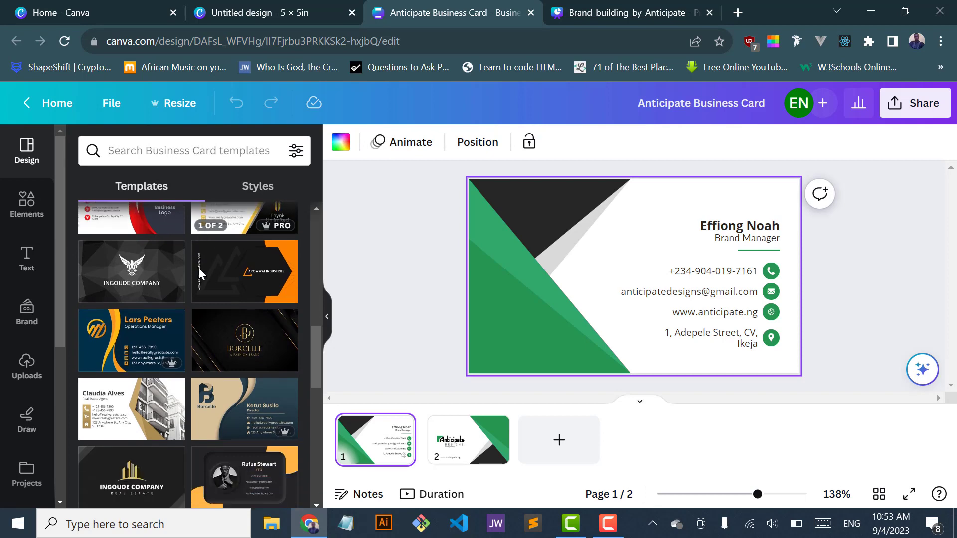
pyautogui.scroll(-1, 199, 271)
pyautogui.scroll(8, 198, 271)
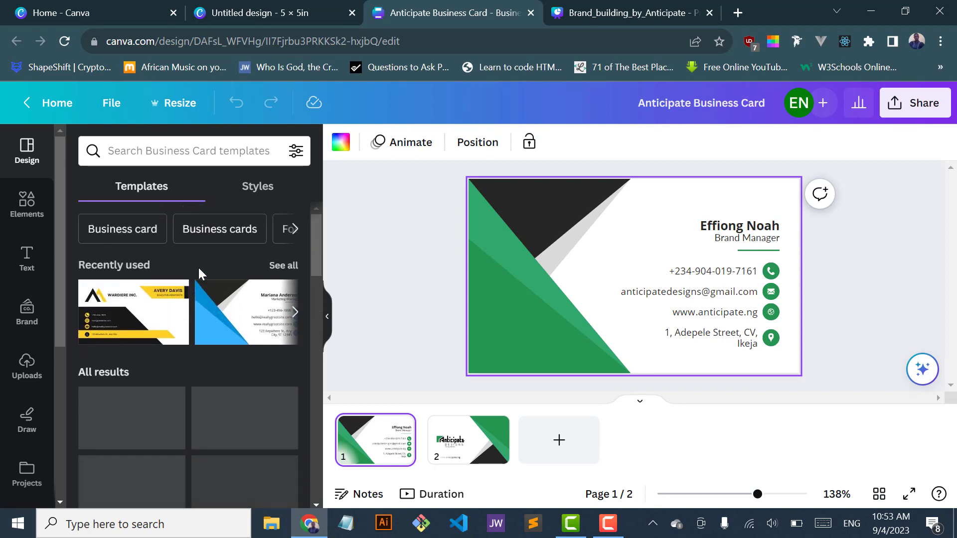
# Switch back to the untitled 5 × 5 in design and look through its suggested templates
pyautogui.click(267, 15)
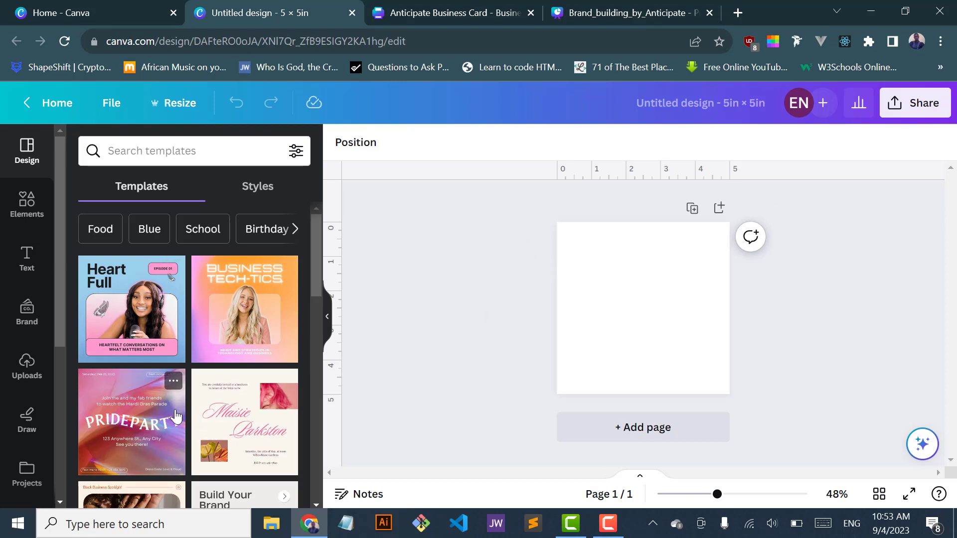
pyautogui.scroll(-5, 175, 415)
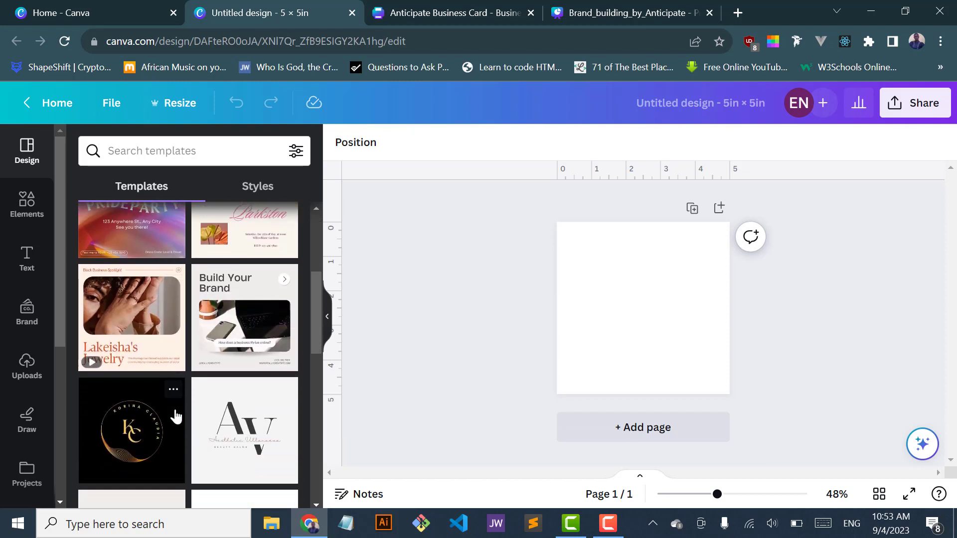
pyautogui.scroll(-5, 175, 415)
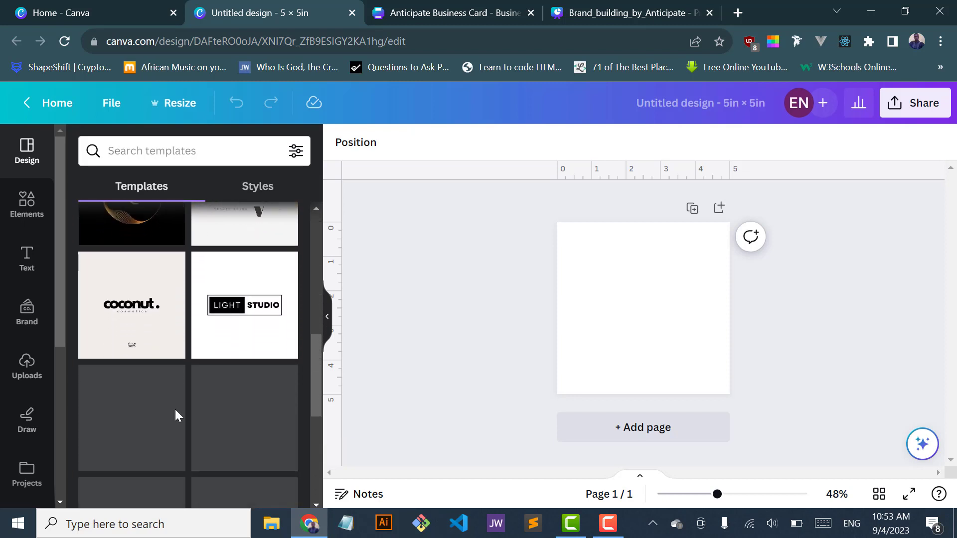
pyautogui.scroll(10, 175, 415)
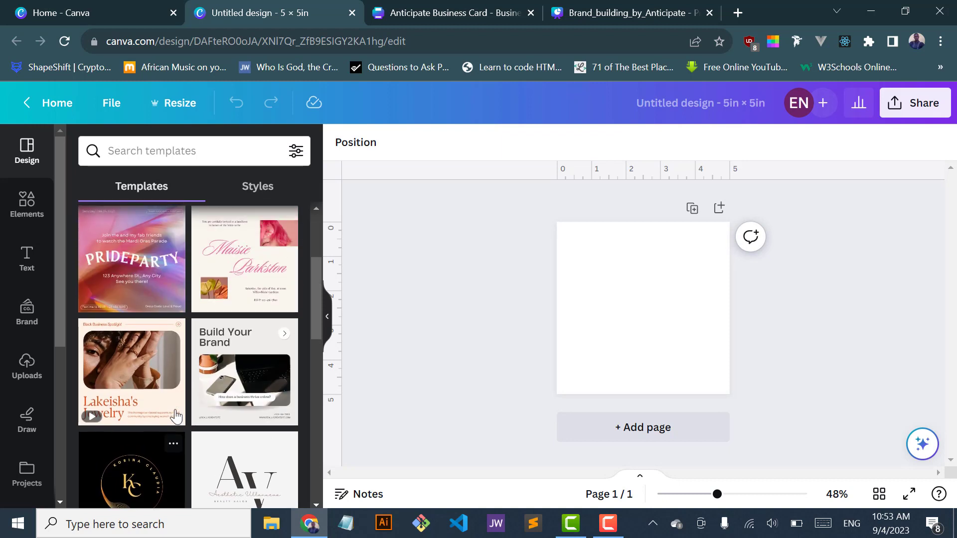
pyautogui.scroll(2, 174, 415)
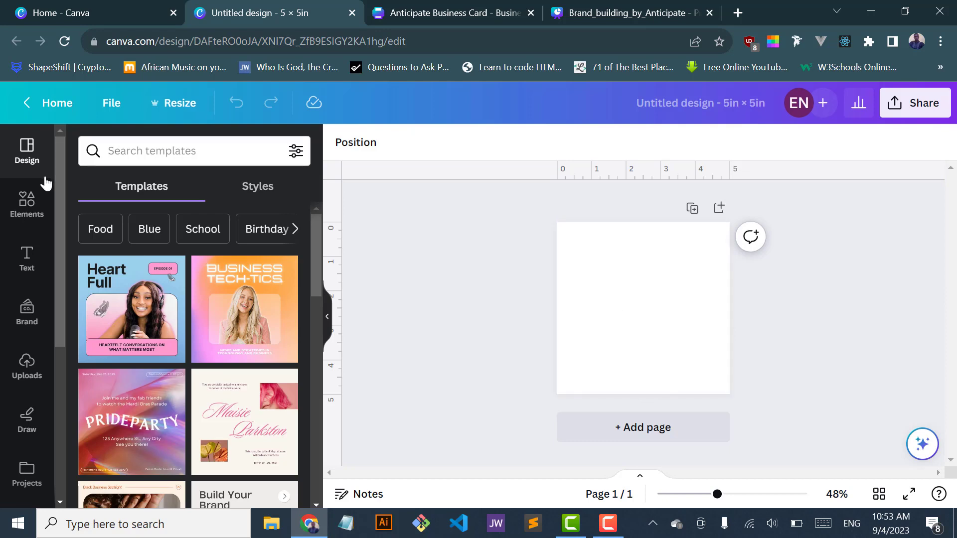
# Open the elements library and look through the full collection of lines and shapes
pyautogui.click(19, 215)
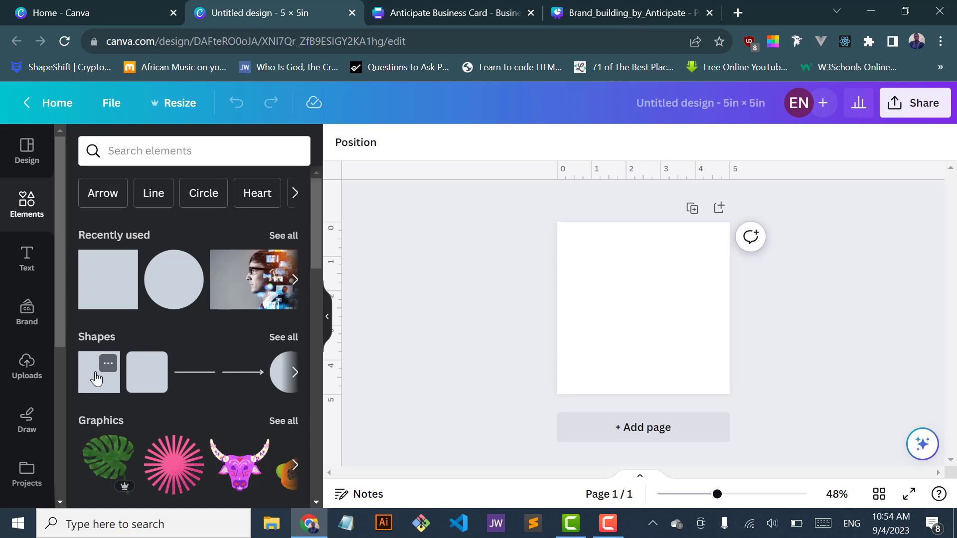
pyautogui.hscroll(5, 153, 378)
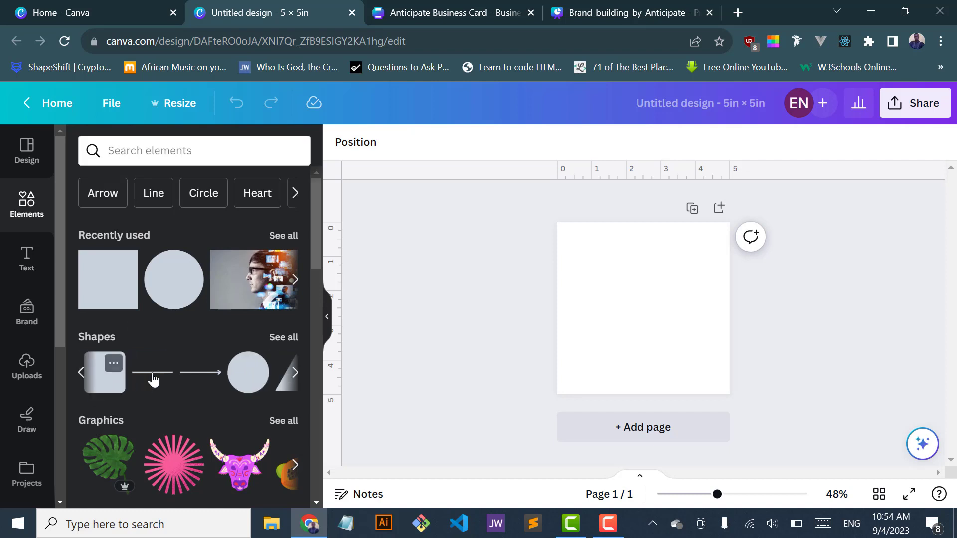
pyautogui.hscroll(3, 153, 376)
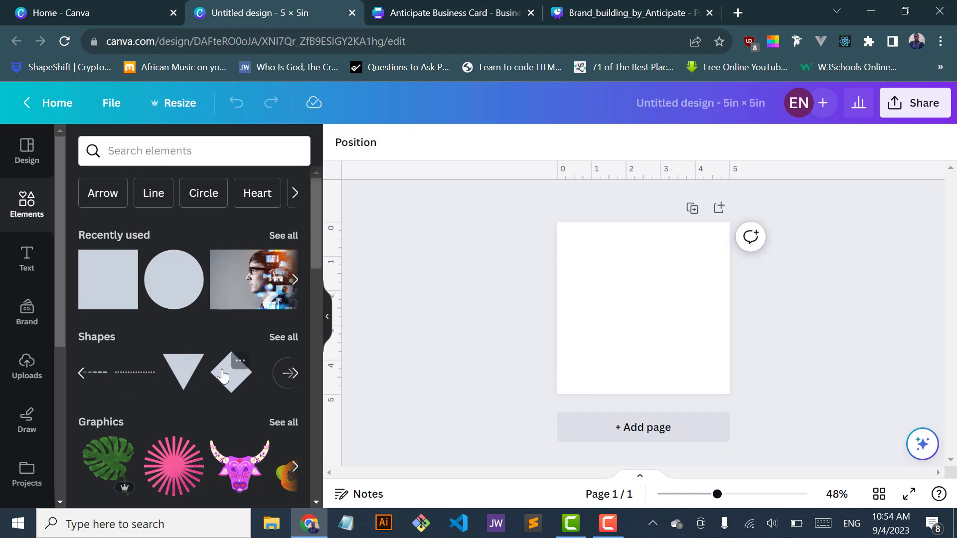
pyautogui.click(284, 339)
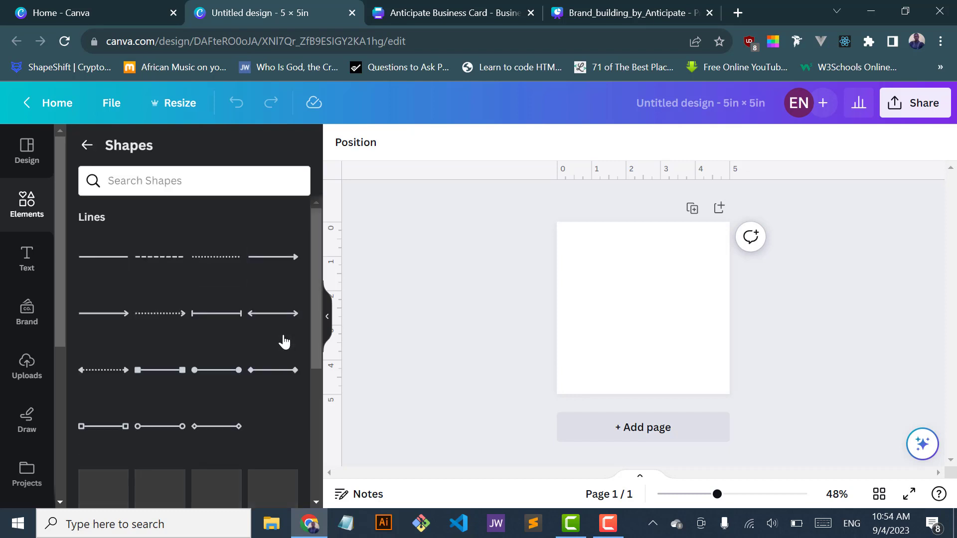
pyautogui.scroll(-10, 216, 433)
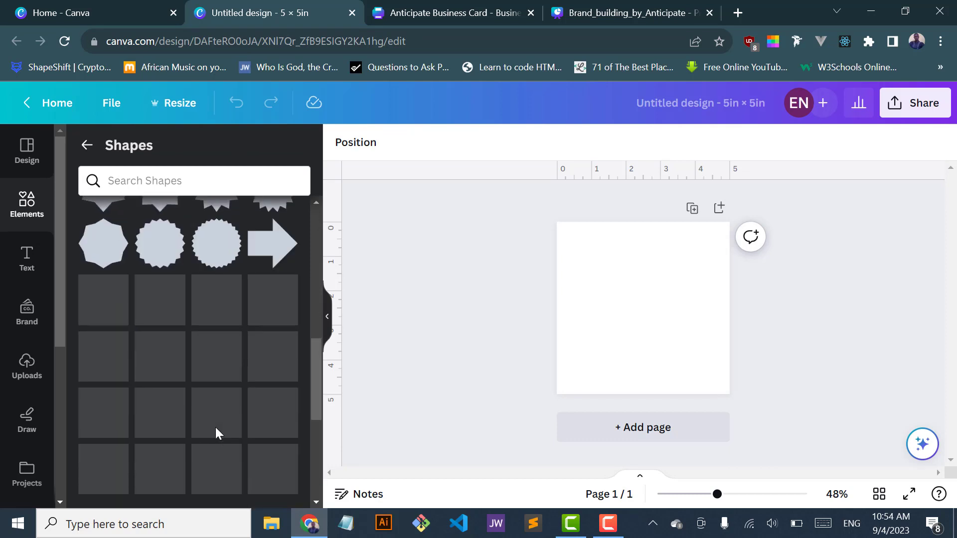
pyautogui.scroll(6, 215, 433)
pyautogui.scroll(5, 216, 435)
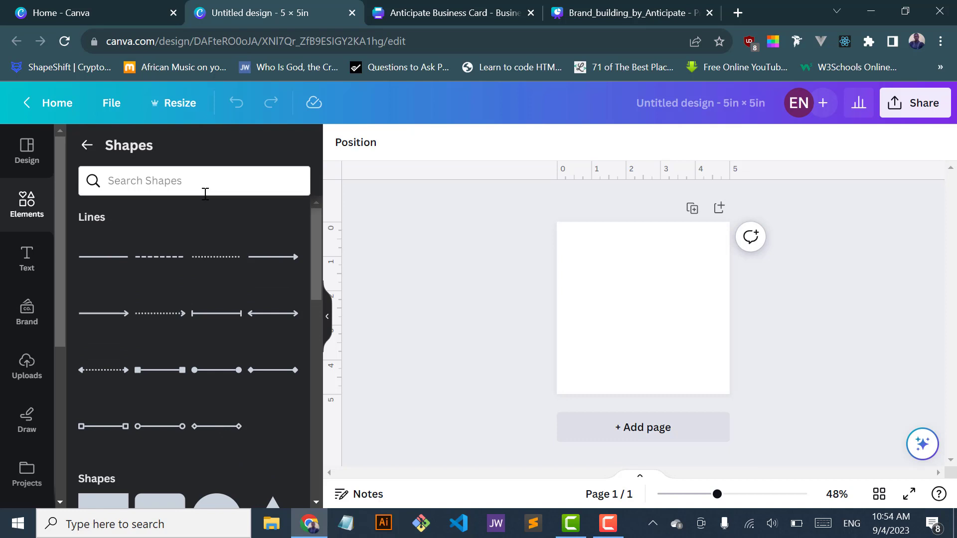
# Search the shapes collection for "polygon shape" and look over the matching shapes
pyautogui.click(199, 180)
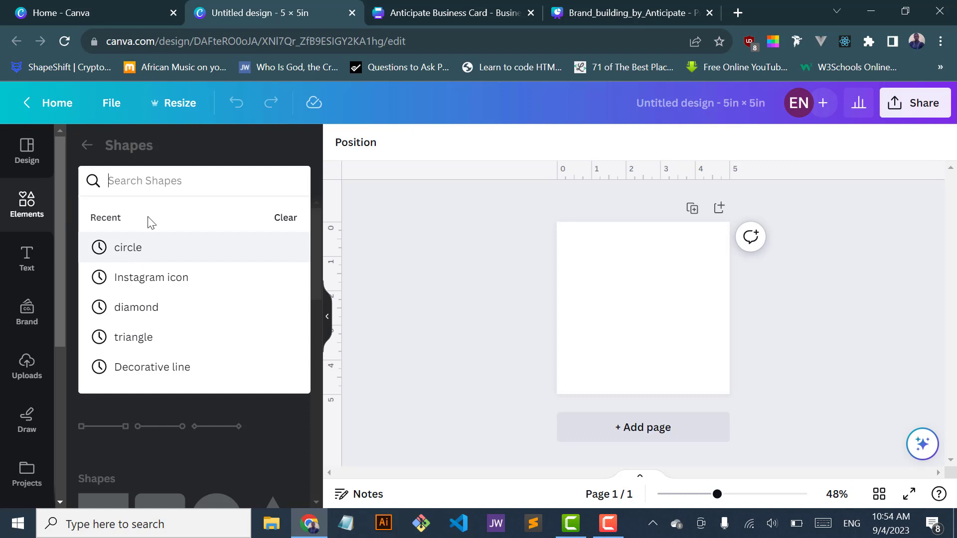
pyautogui.press('Escape')
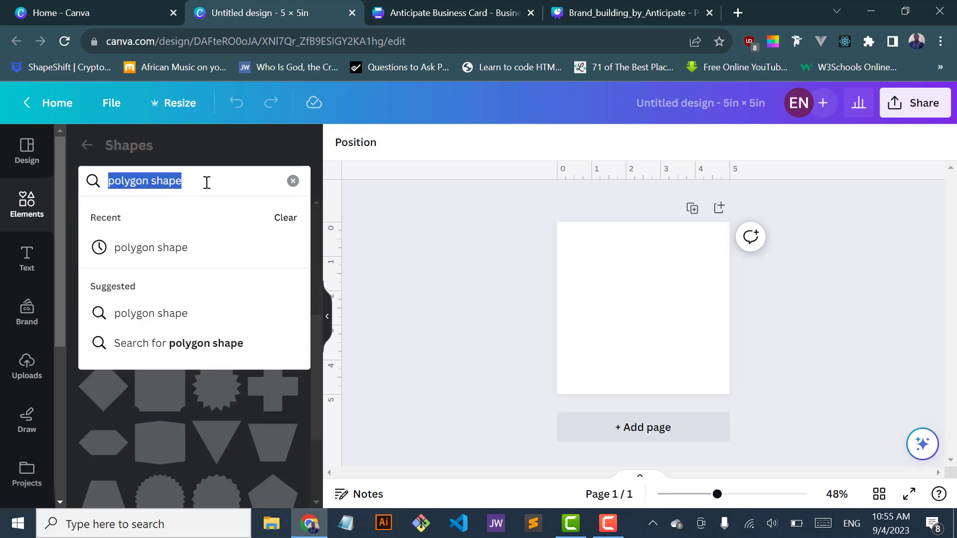
pyautogui.press('Escape')
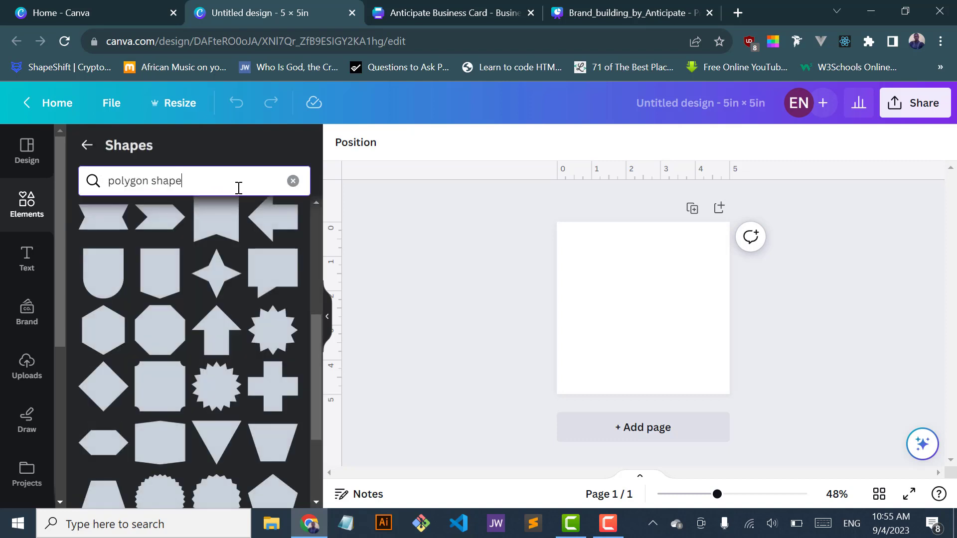
# Search the shapes collection for "square" and add the plain sharp-cornered square to the page
pyautogui.click(292, 181)
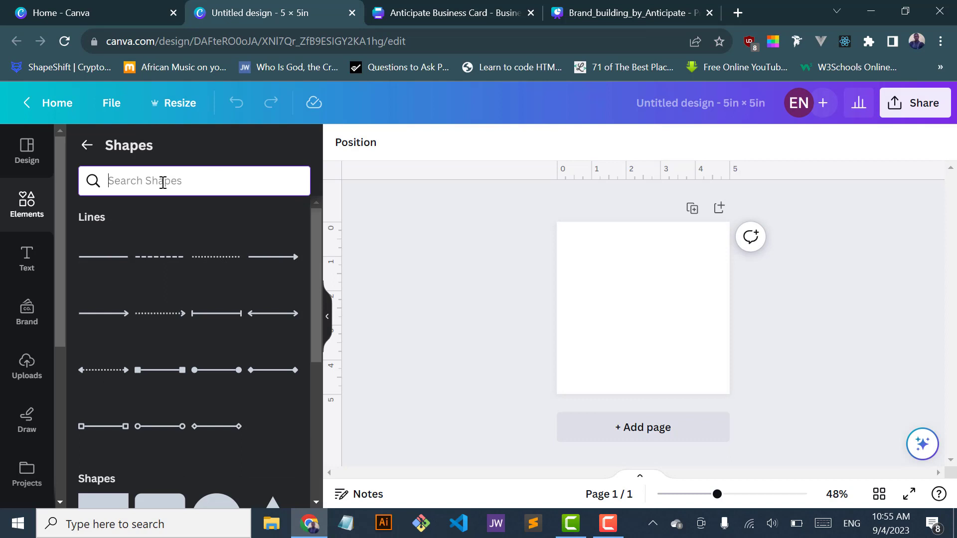
pyautogui.write('square')
pyautogui.press('Return')
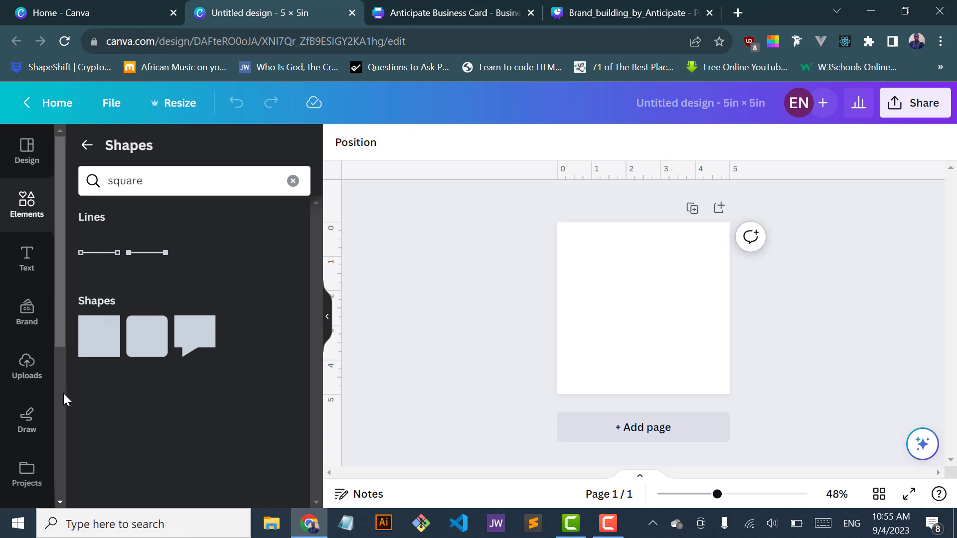
pyautogui.click(96, 351)
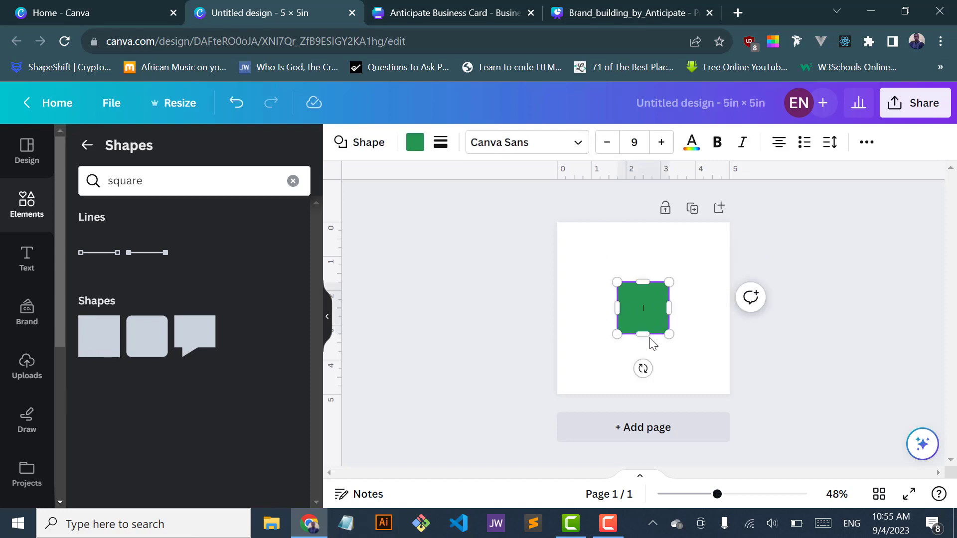
# Zoom the page to 90% and examine the green square and the options for the page and the shape
pyautogui.click(572, 309)
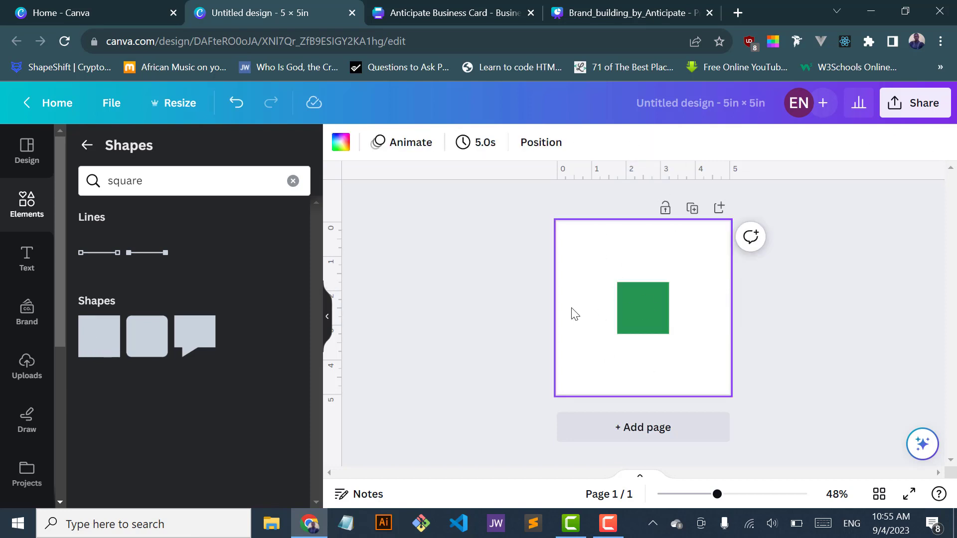
pyautogui.click(650, 301)
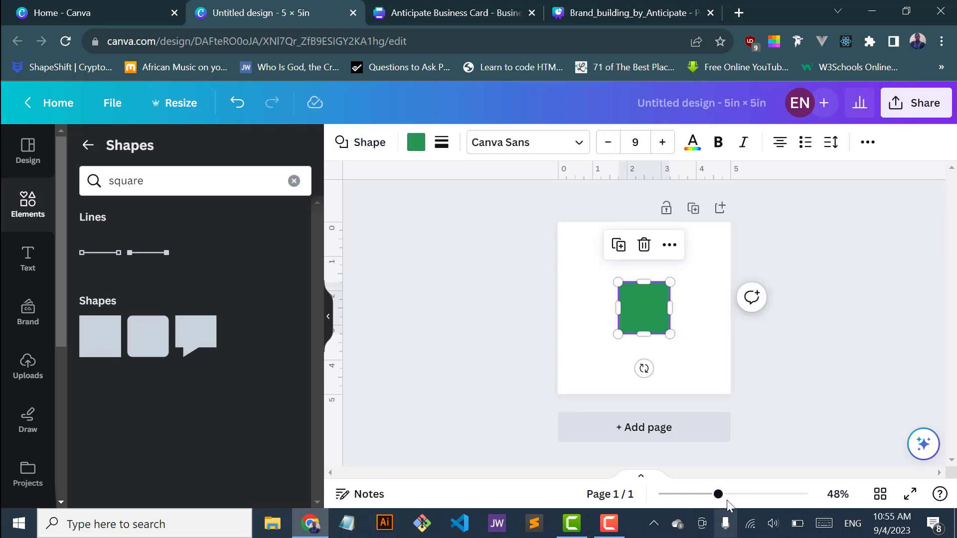
pyautogui.moveTo(719, 496); pyautogui.dragTo(742, 501)
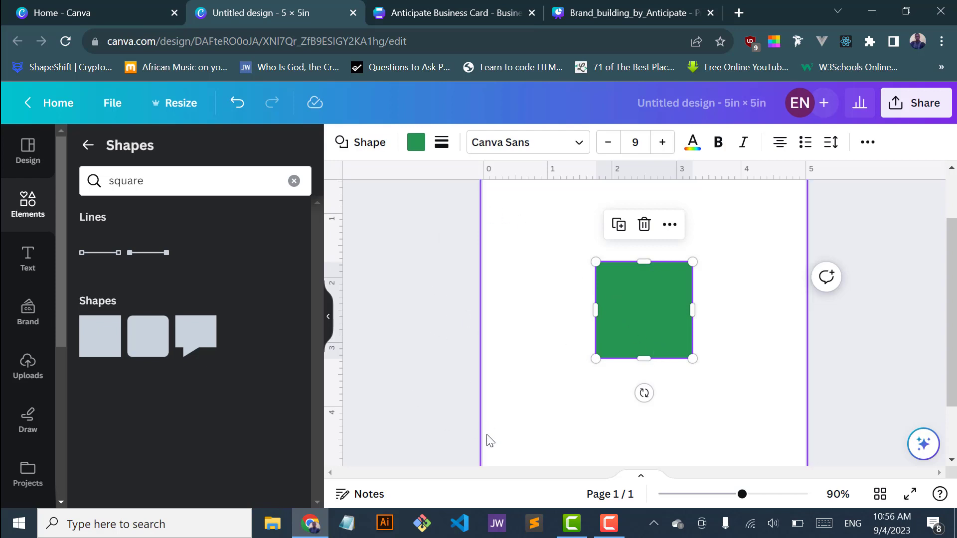
pyautogui.click(535, 282)
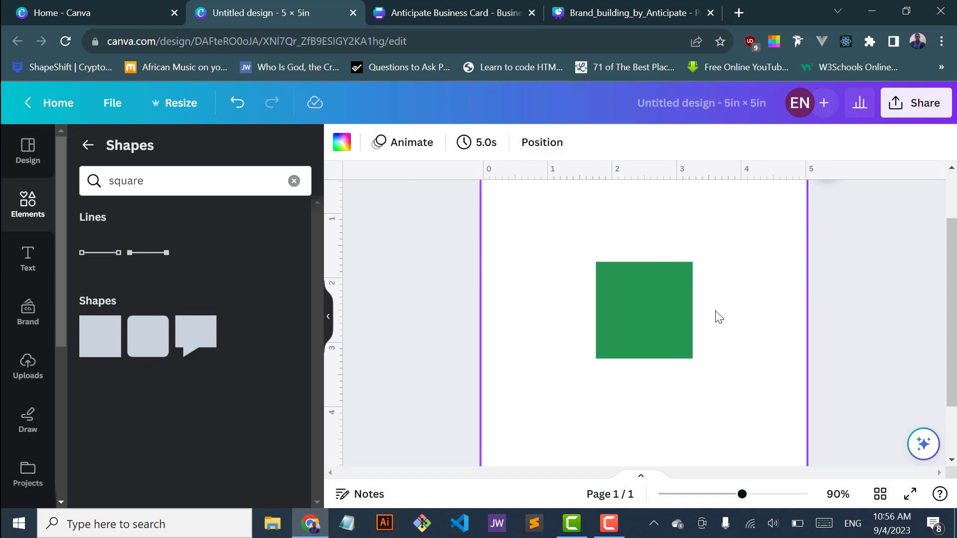
pyautogui.scroll(2, 719, 317)
pyautogui.scroll(-3, 719, 317)
pyautogui.scroll(2, 719, 317)
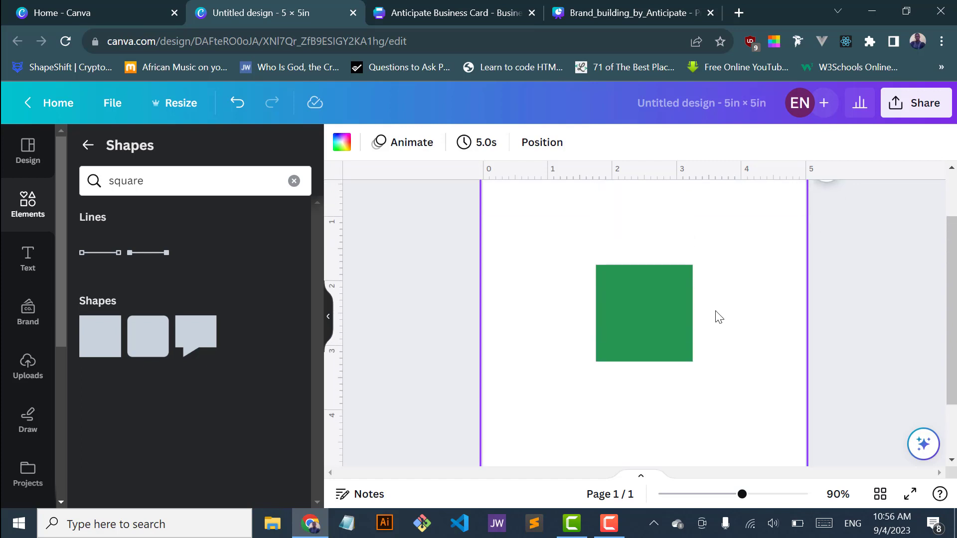
pyautogui.scroll(1, 719, 316)
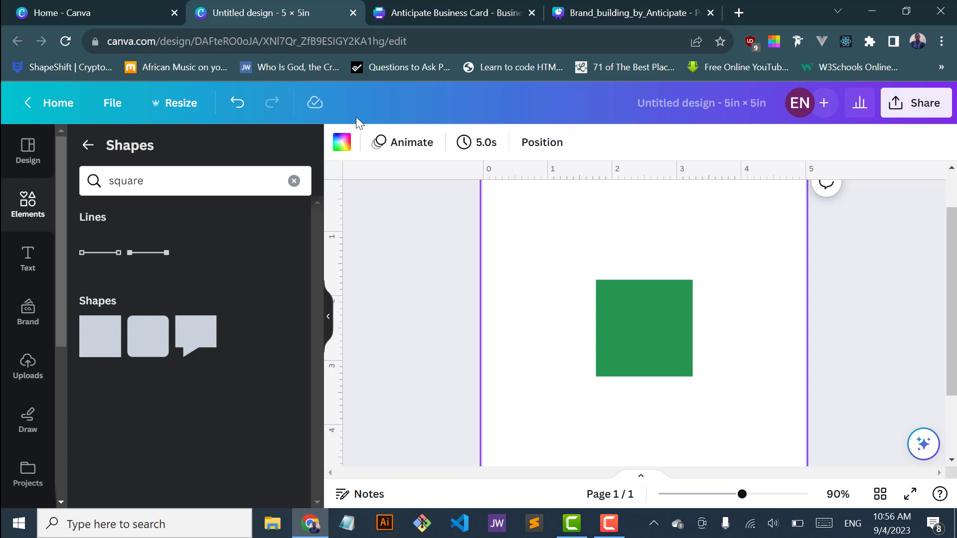
# Try green #269551, black and a red-to-purple gradient as the page background, and set it back to white
pyautogui.click(340, 145)
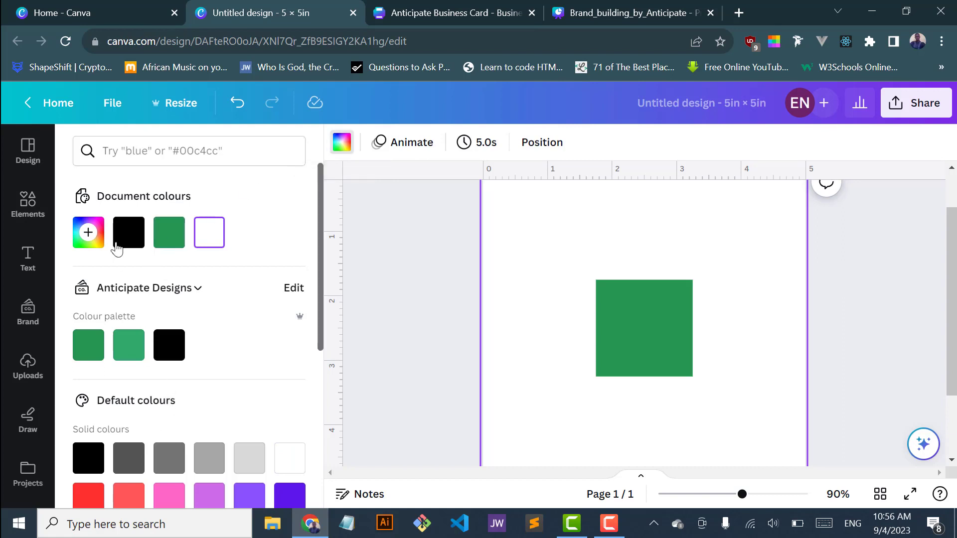
pyautogui.click(168, 235)
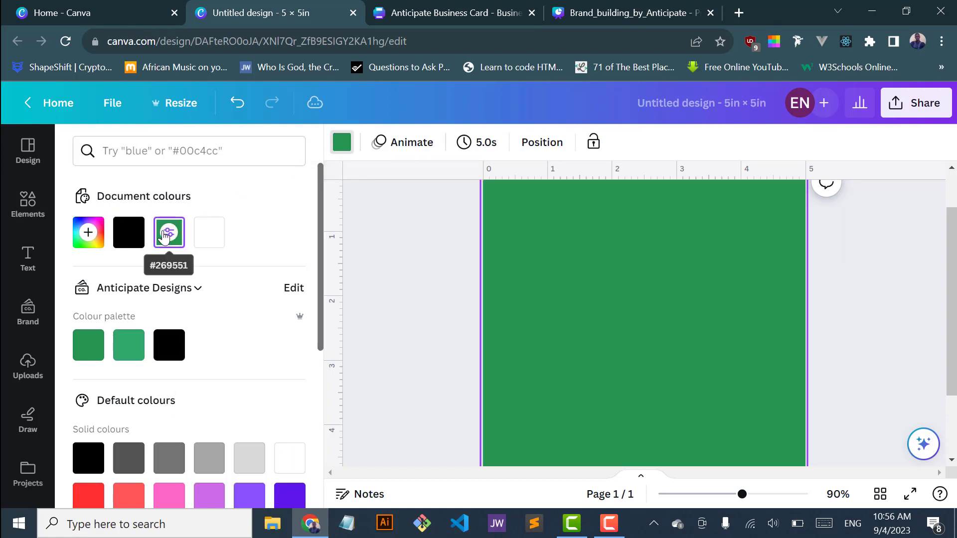
pyautogui.click(125, 242)
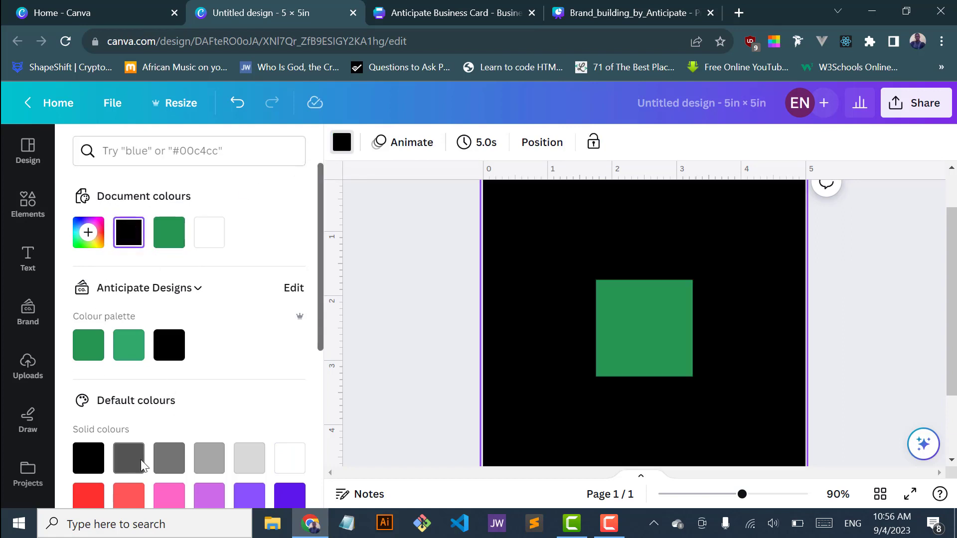
pyautogui.scroll(-2, 141, 460)
pyautogui.scroll(-3, 141, 461)
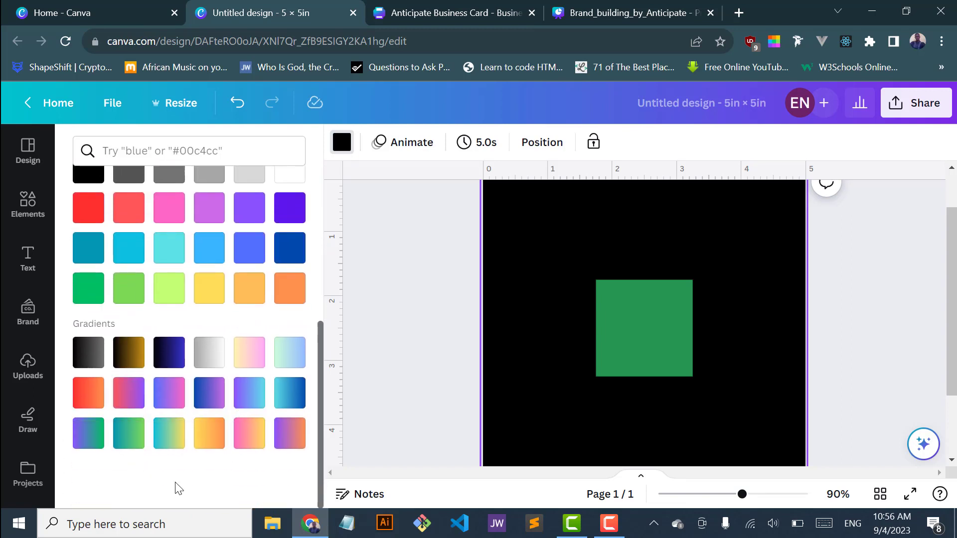
pyautogui.click(125, 410)
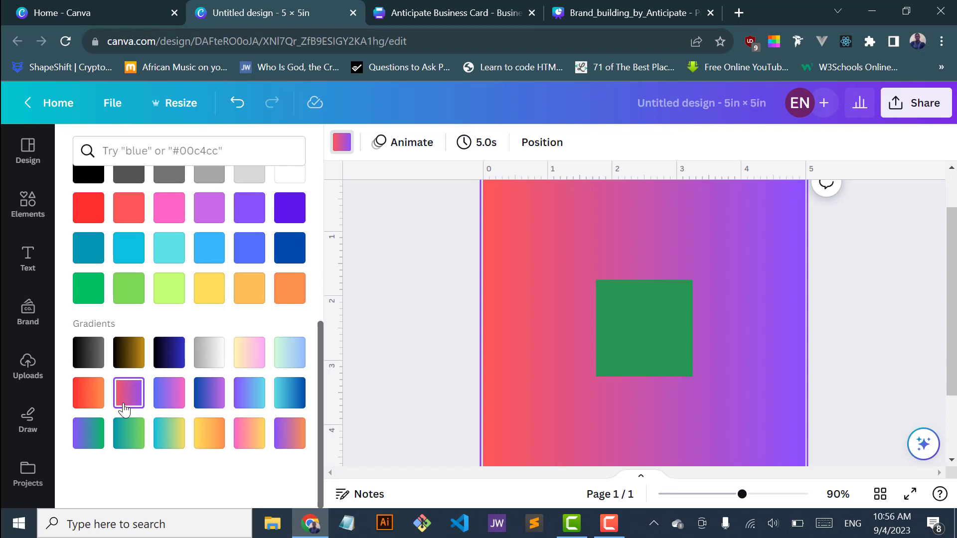
pyautogui.scroll(5, 125, 410)
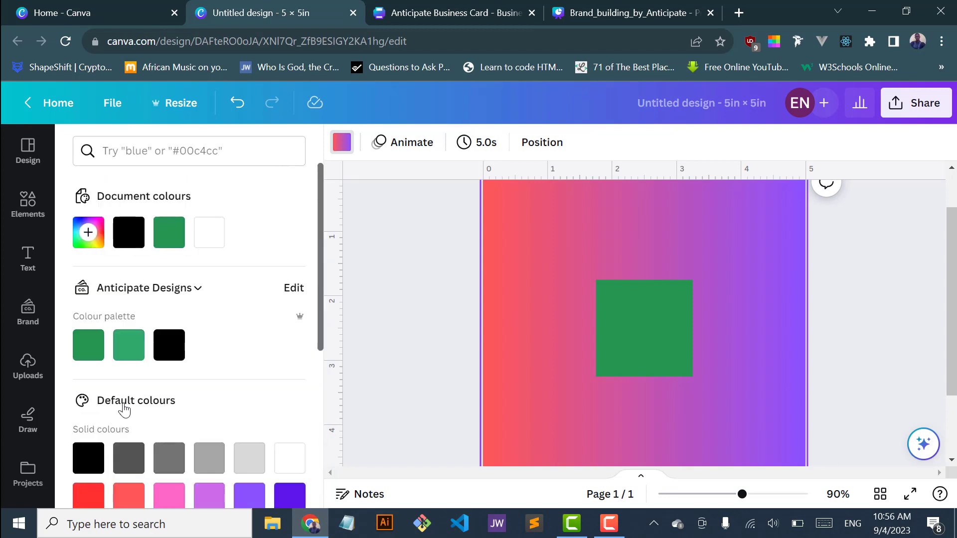
pyautogui.click(202, 238)
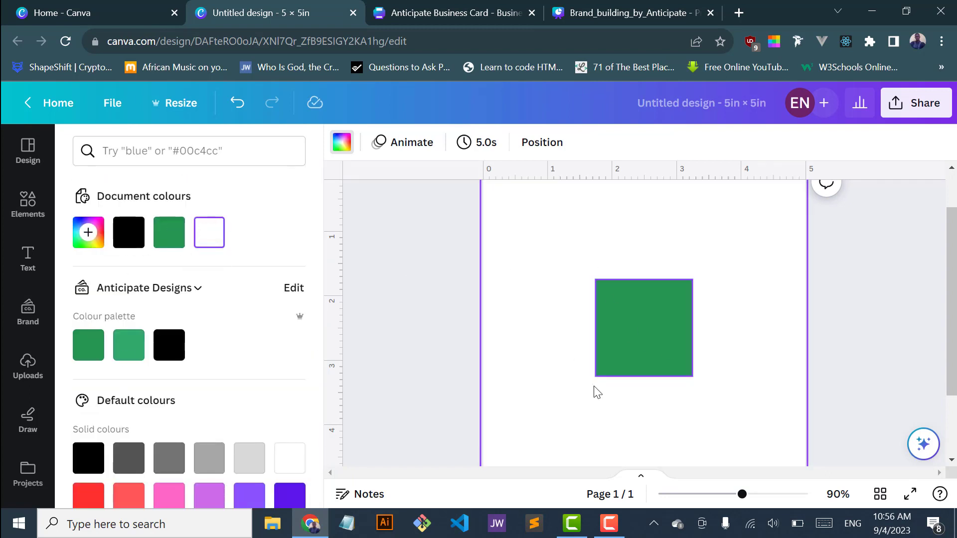
# Open the green square's fill colours and look through the document, brand, solid and gradient colours
pyautogui.click(640, 319)
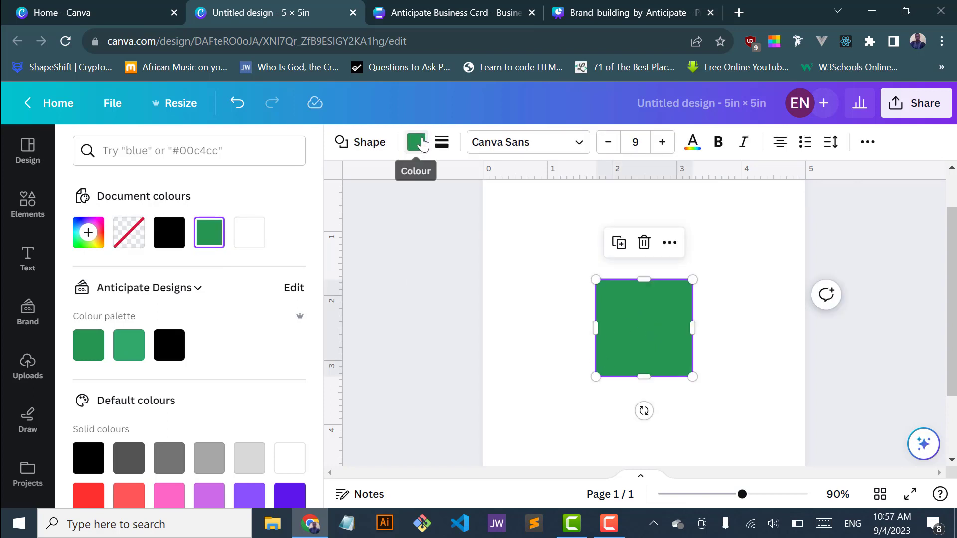
pyautogui.click(418, 144)
pyautogui.scroll(-2, 187, 313)
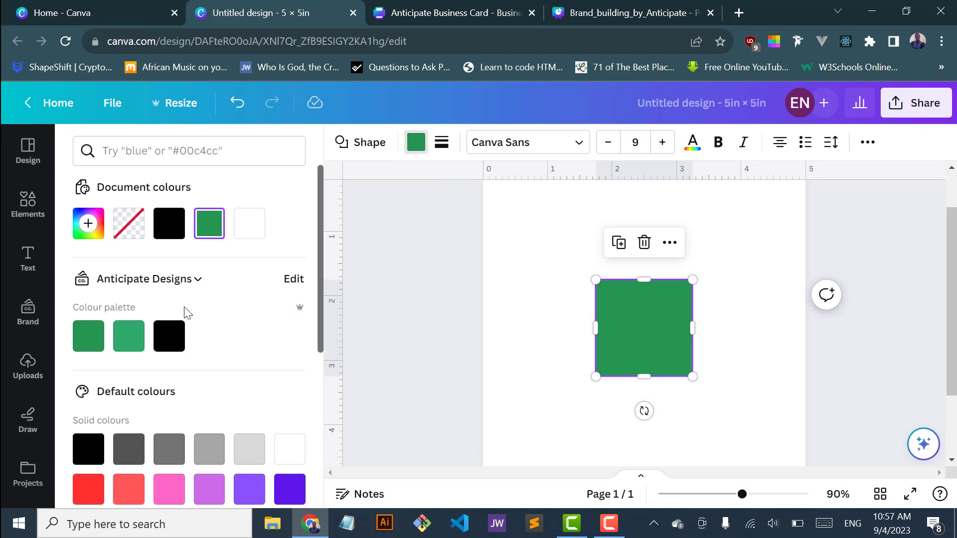
pyautogui.scroll(-4, 187, 312)
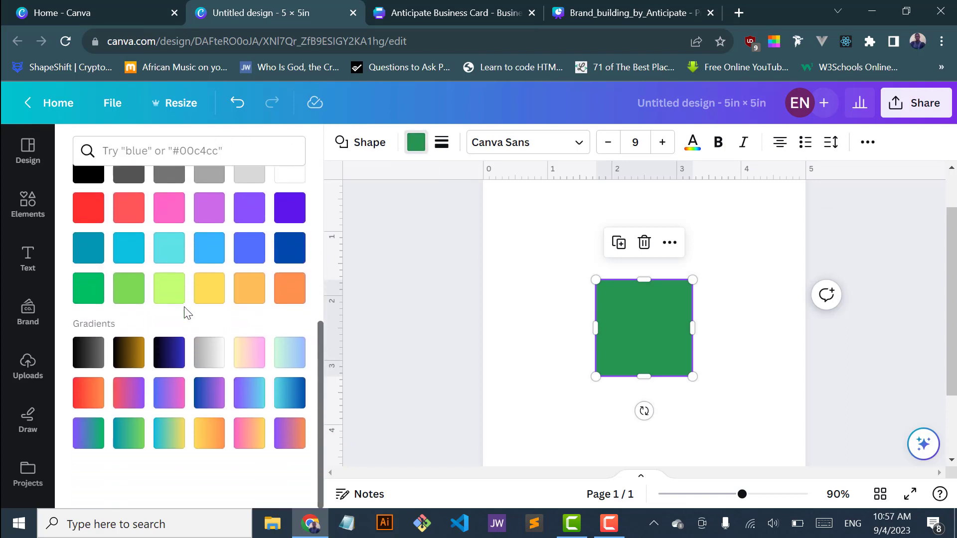
pyautogui.scroll(2, 187, 313)
pyautogui.scroll(3, 187, 312)
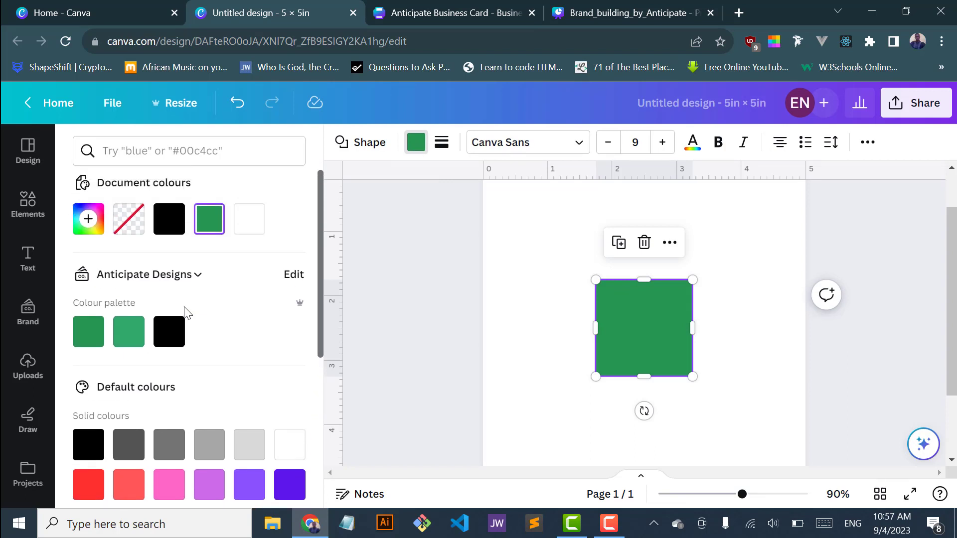
pyautogui.scroll(-5, 187, 313)
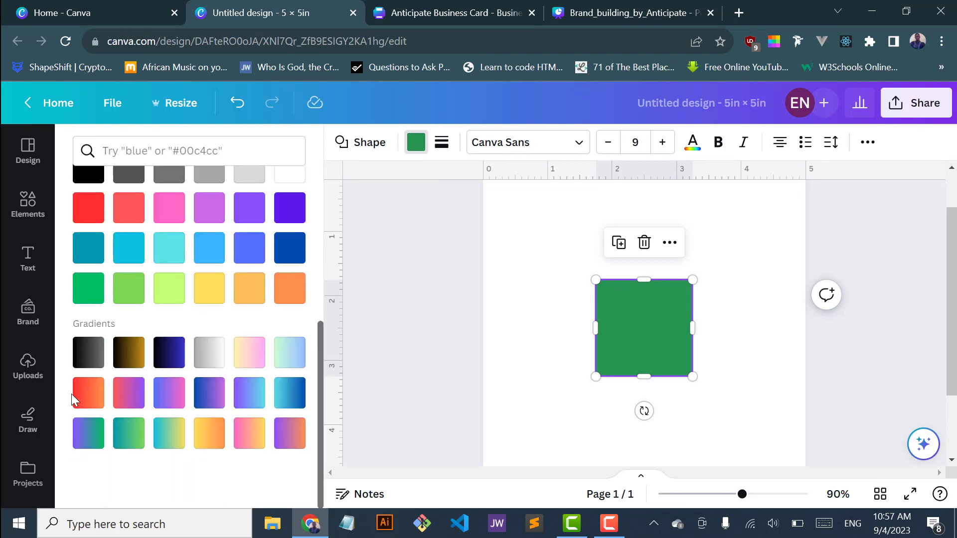
pyautogui.scroll(3, 152, 319)
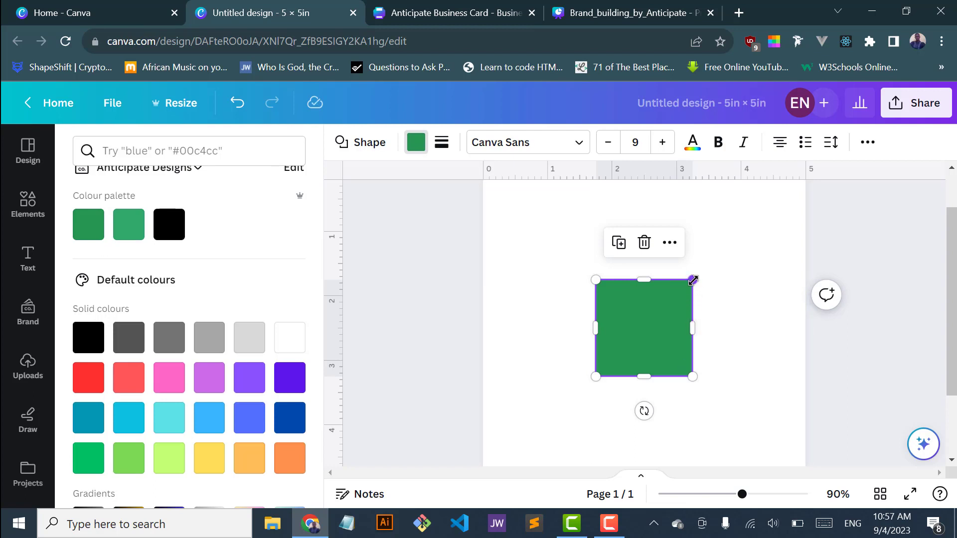
# Reshape the green square into a flat bar about 2.9 in wide and 0.4 in high, and move it to the lower middle of the page
pyautogui.moveTo(693, 280)
pyautogui.mouseDown()
pyautogui.moveTo(741, 220)
pyautogui.moveTo(679, 320)
pyautogui.moveTo(739, 222)
pyautogui.moveTo(706, 267)
pyautogui.mouseUp()
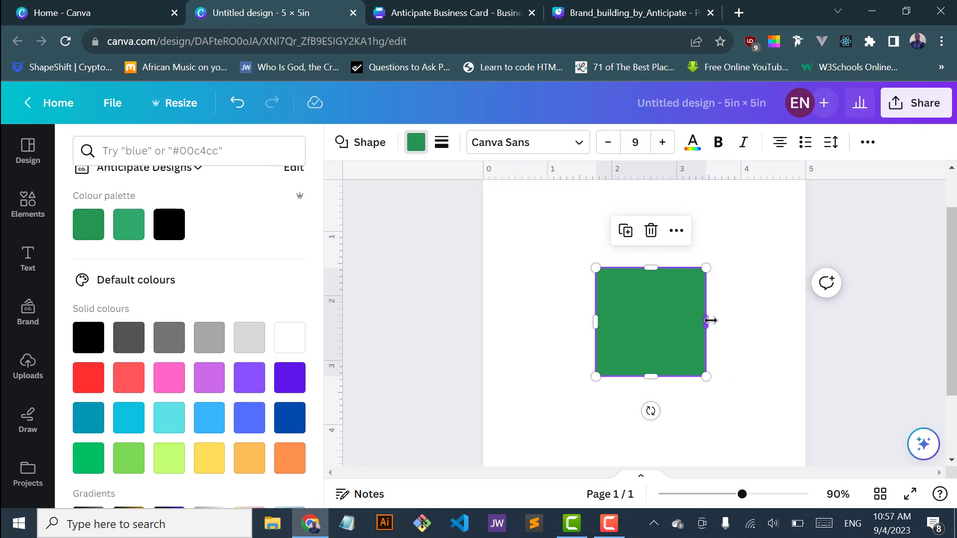
pyautogui.moveTo(710, 321); pyautogui.dragTo(777, 326)
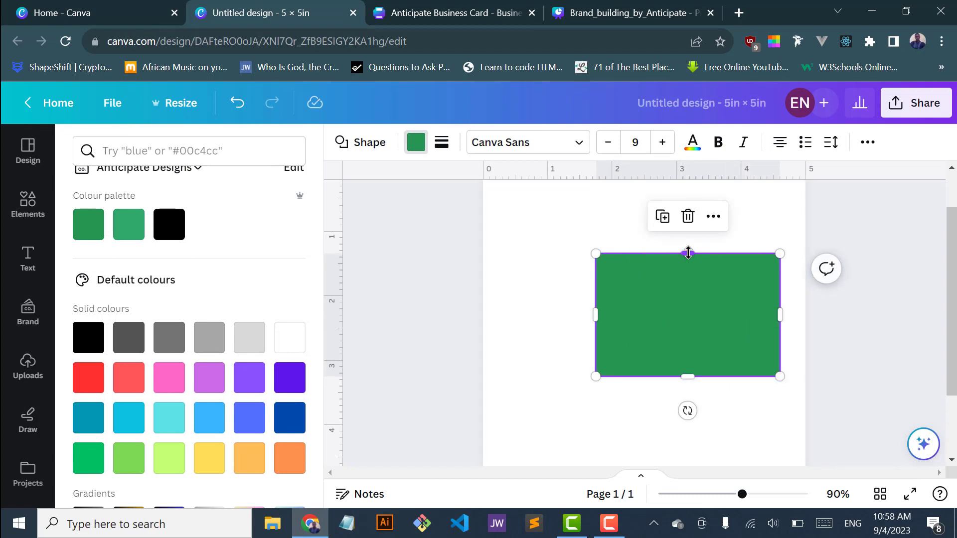
pyautogui.moveTo(688, 253); pyautogui.dragTo(686, 349)
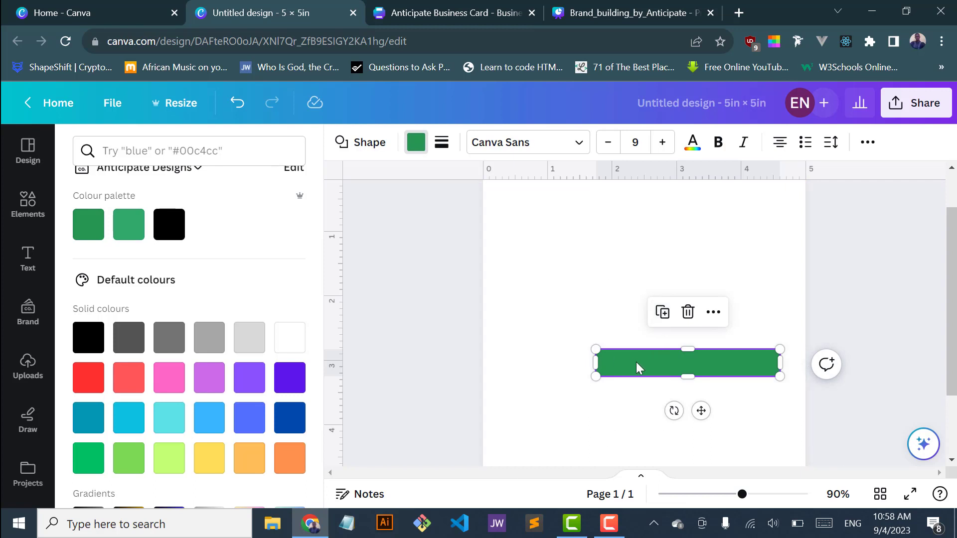
pyautogui.moveTo(636, 363); pyautogui.dragTo(583, 403)
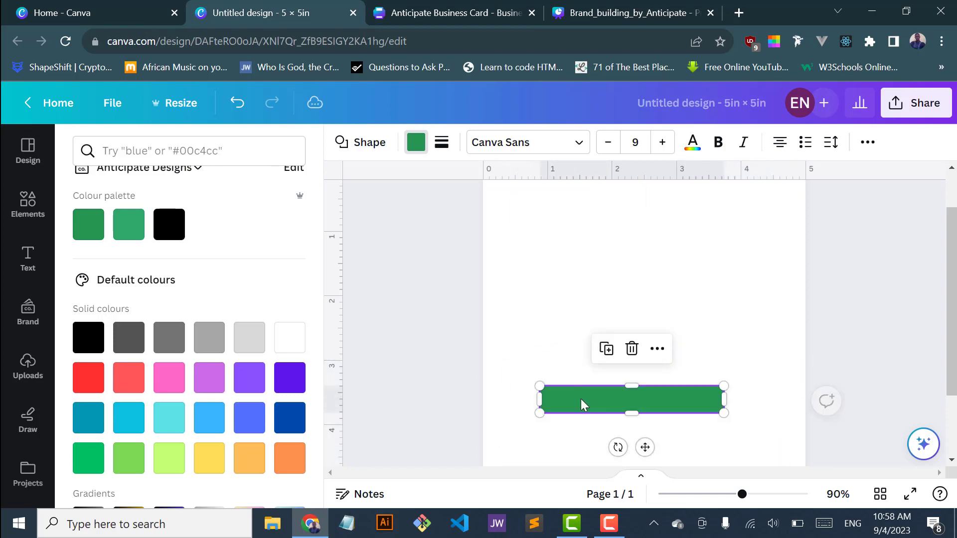
# Move the green bar to the page's bottom-left corner and stretch it across the full 5 in page width
pyautogui.moveTo(952, 348); pyautogui.dragTo(955, 405)
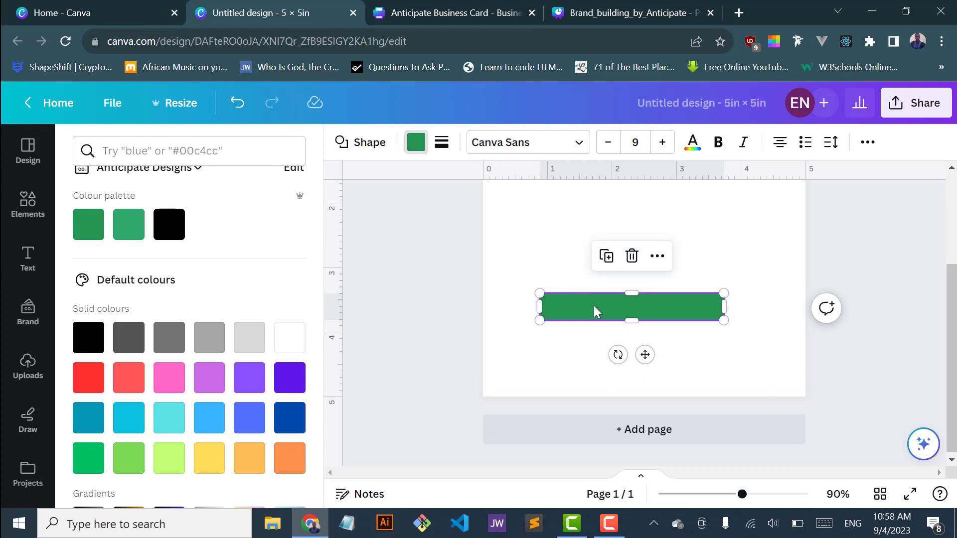
pyautogui.moveTo(588, 314); pyautogui.dragTo(538, 380)
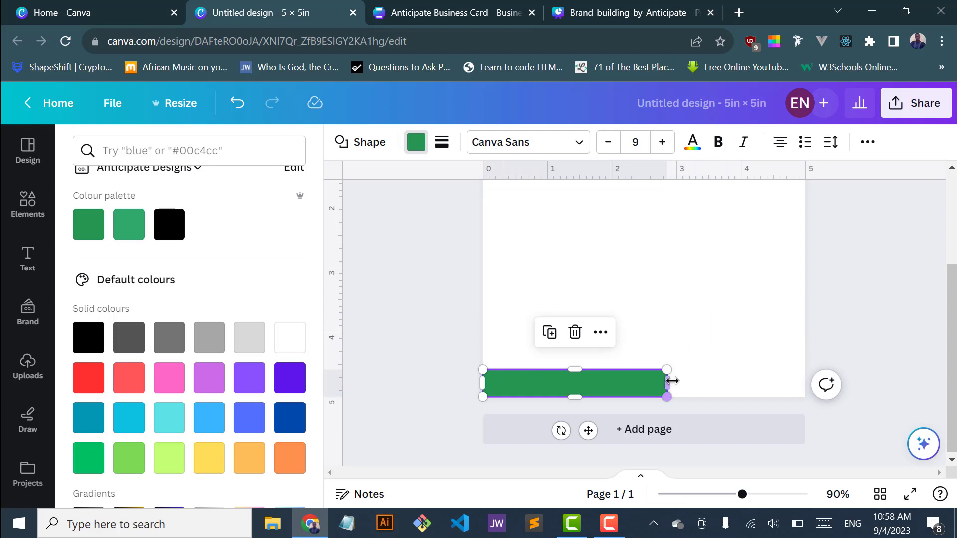
pyautogui.moveTo(668, 384); pyautogui.dragTo(811, 389)
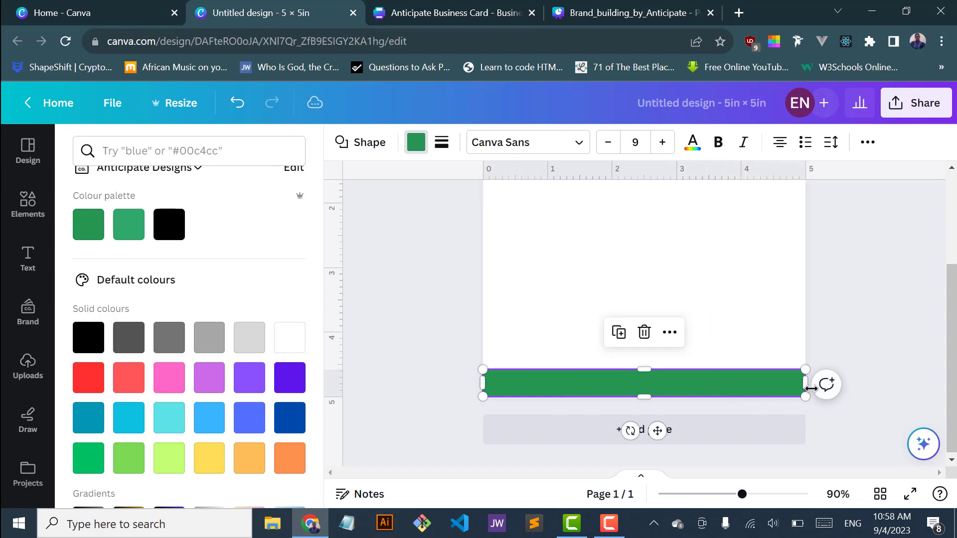
pyautogui.scroll(-2, 750, 244)
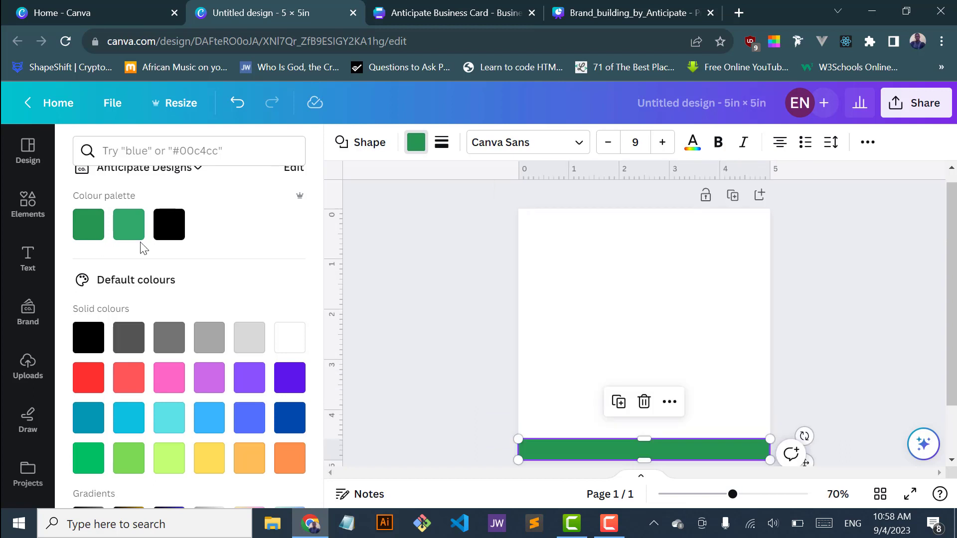
# Add a heading reading "Brand Building" and move it to the upper part of the page
pyautogui.click(26, 257)
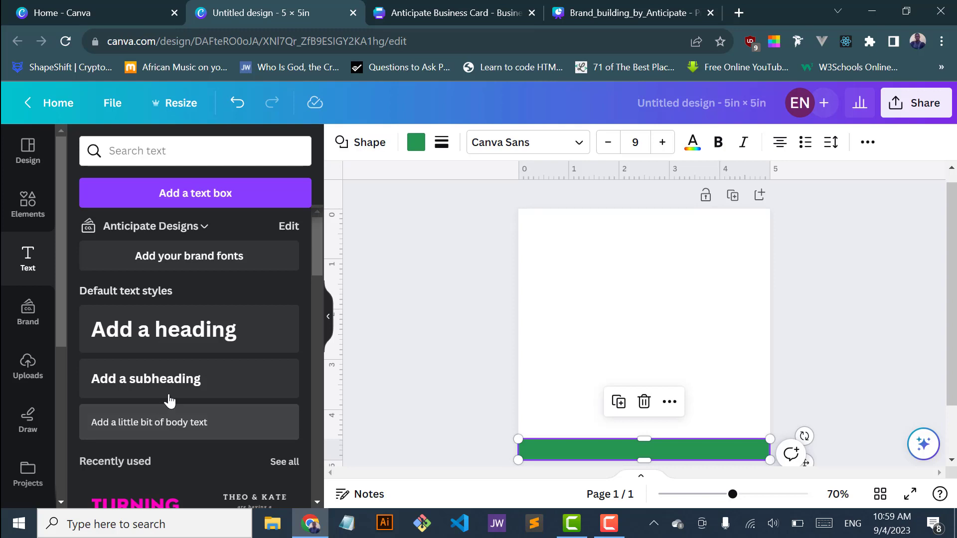
pyautogui.click(203, 342)
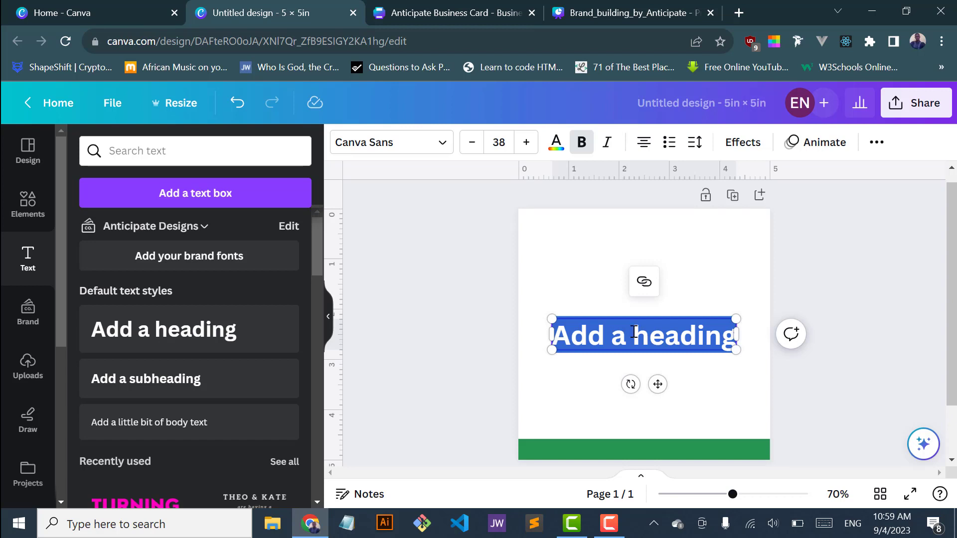
pyautogui.write('Bran')
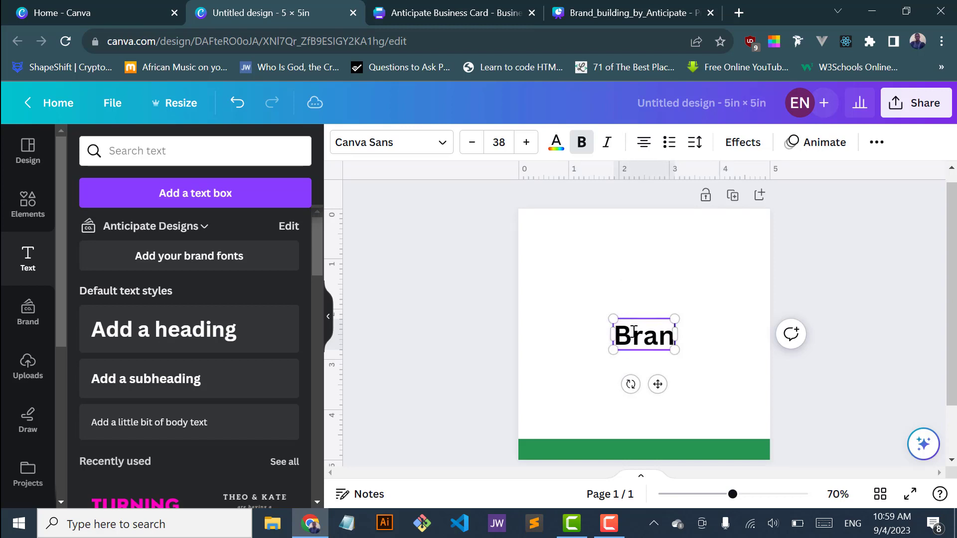
pyautogui.write('d Bu')
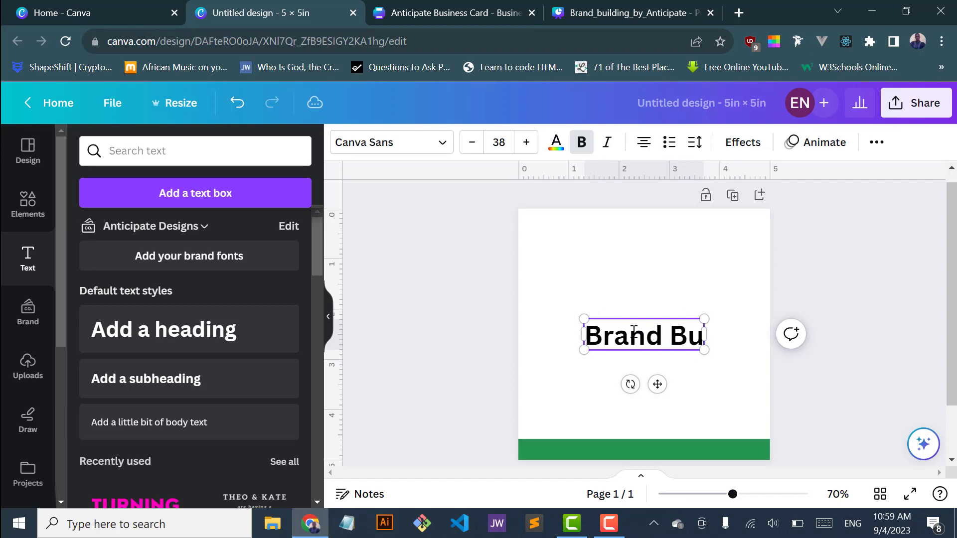
pyautogui.write('ilding')
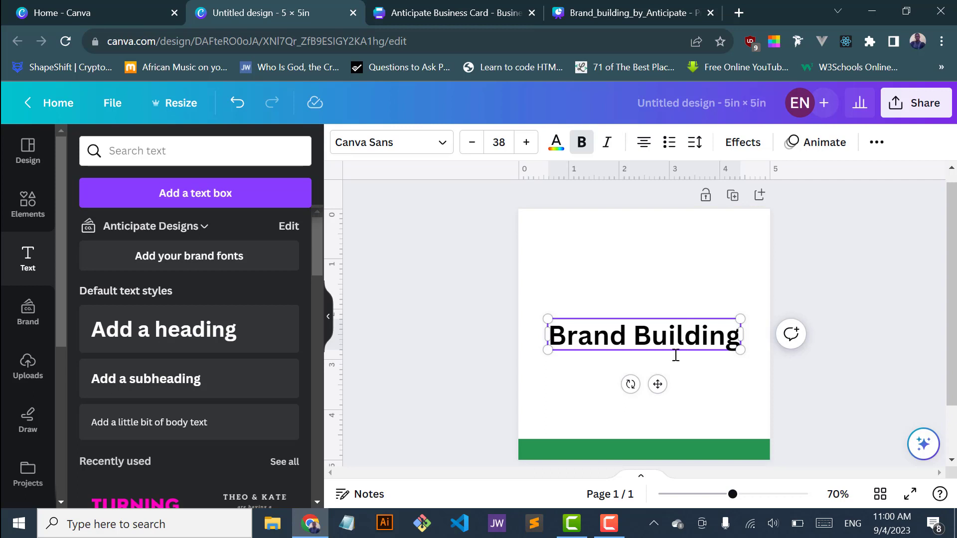
pyautogui.click(712, 382)
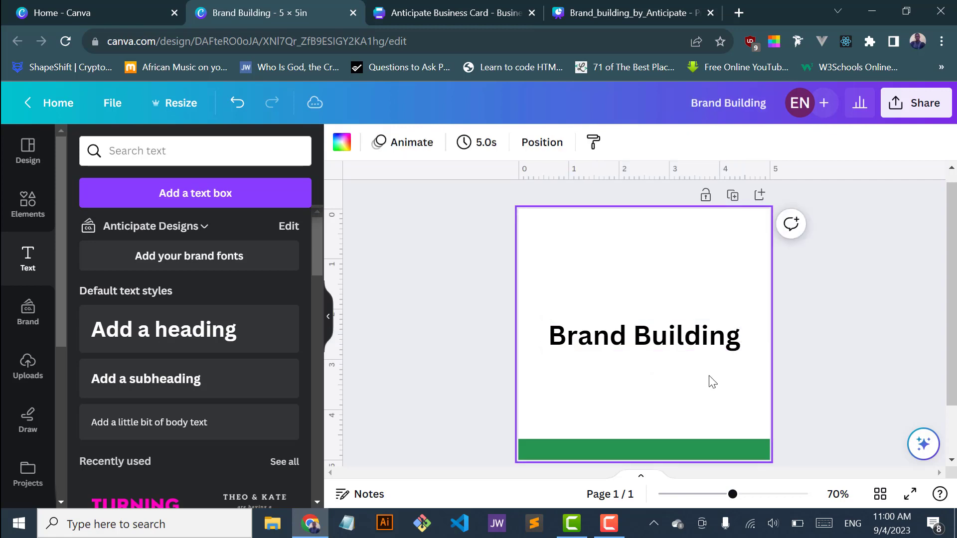
pyautogui.click(675, 345)
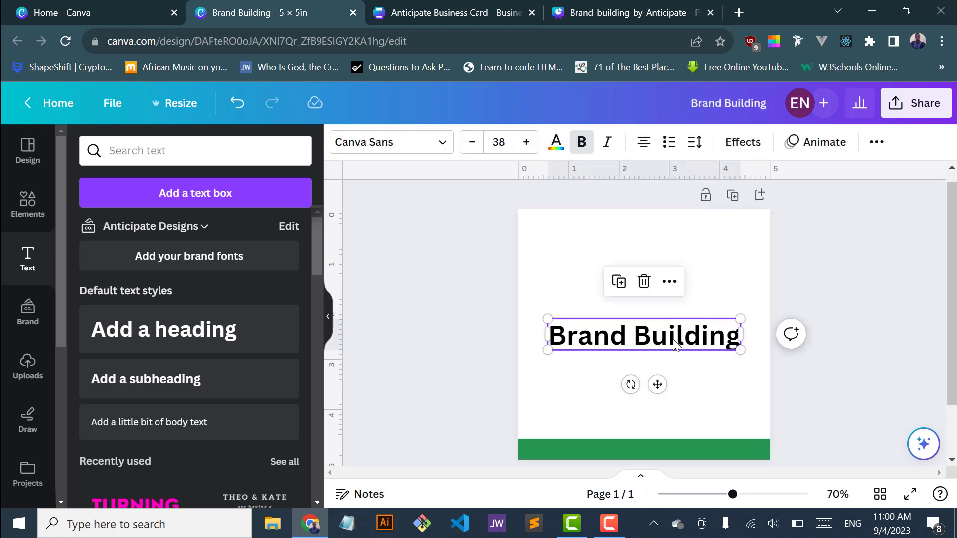
pyautogui.moveTo(675, 345); pyautogui.dragTo(671, 274)
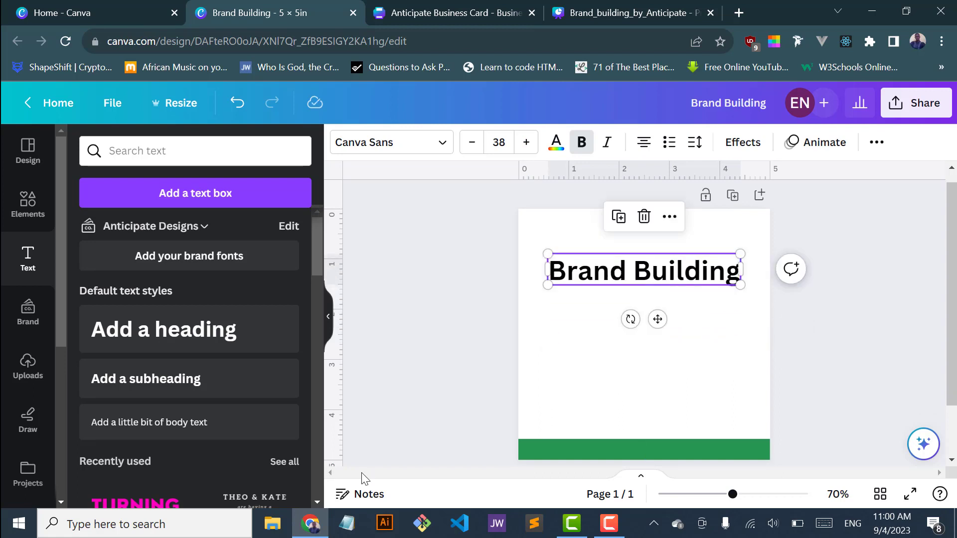
# Add body text reading "Learn graphics design" and arrange it directly under the heading around the middle of the page
pyautogui.click(178, 423)
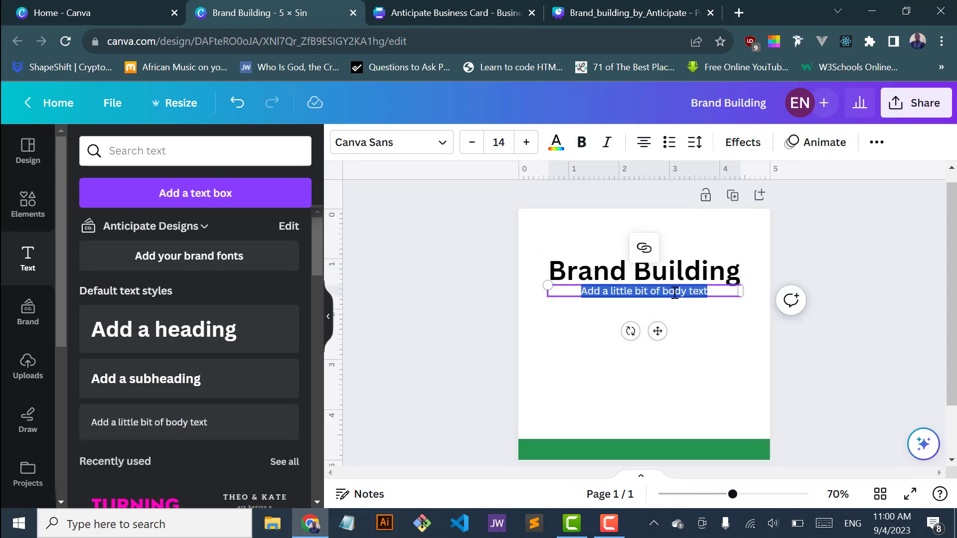
pyautogui.click(717, 397)
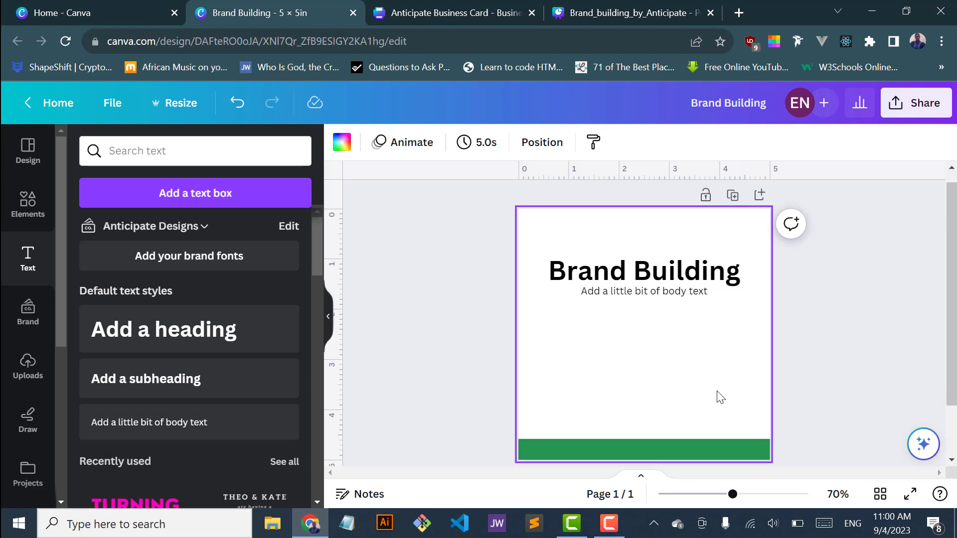
pyautogui.click(666, 299)
pyautogui.moveTo(666, 320); pyautogui.dragTo(660, 371)
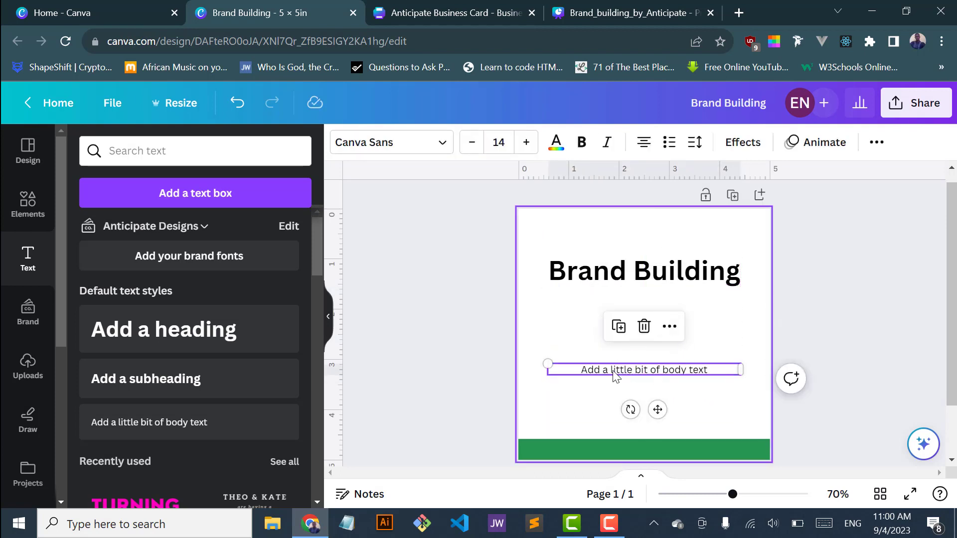
pyautogui.doubleClick(626, 371)
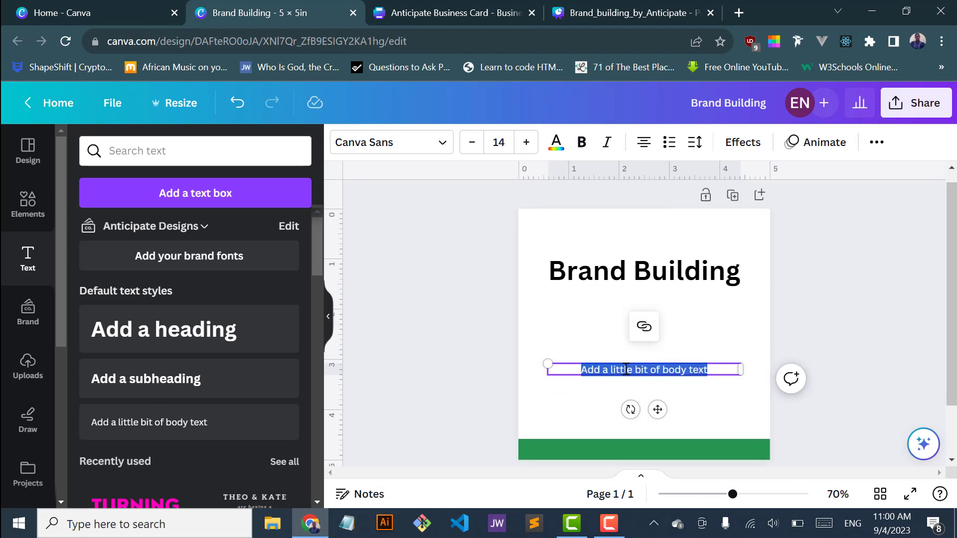
pyautogui.write('Learn ')
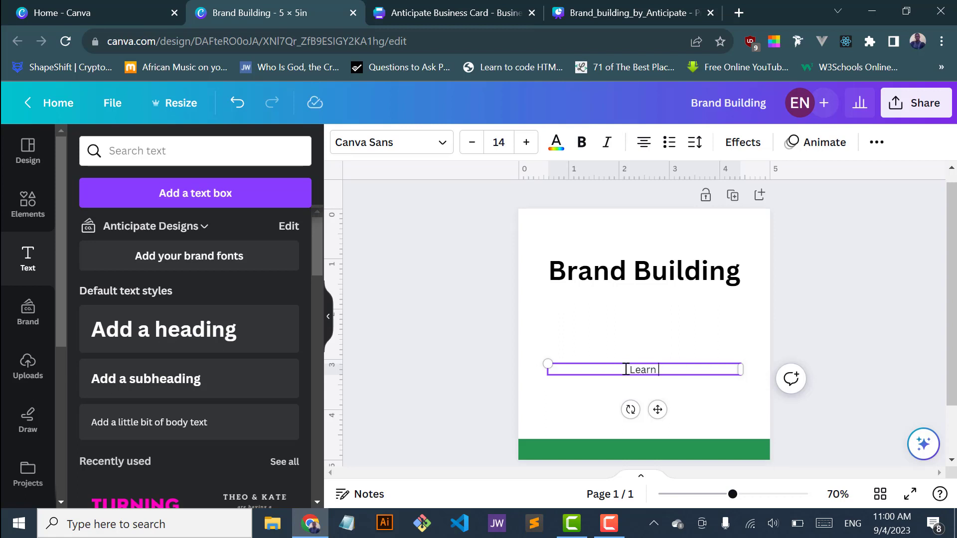
pyautogui.write('graphics design')
pyautogui.click(674, 339)
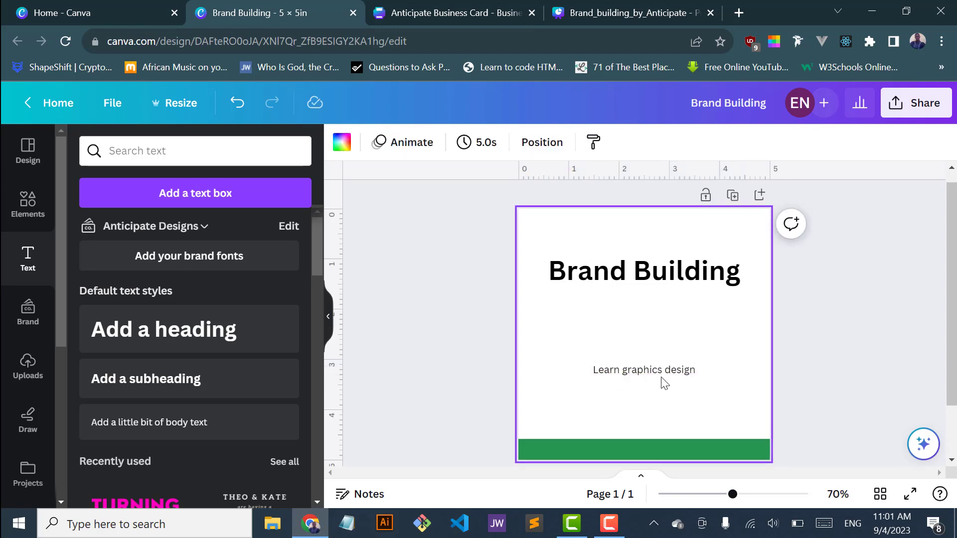
pyautogui.moveTo(642, 278); pyautogui.dragTo(647, 327)
pyautogui.moveTo(687, 372); pyautogui.dragTo(683, 344)
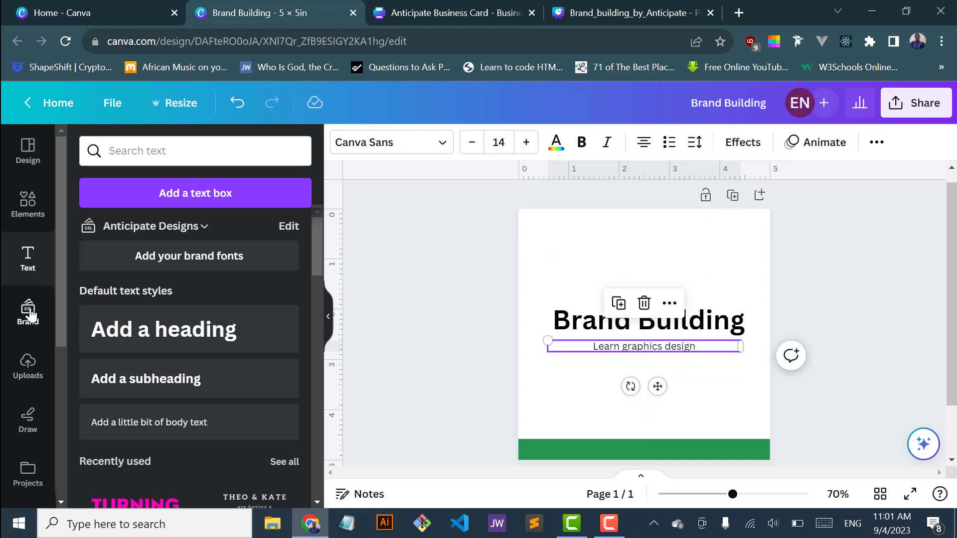
# Upload the image KFC_logo from the Downloads folder
pyautogui.scroll(-2, 27, 310)
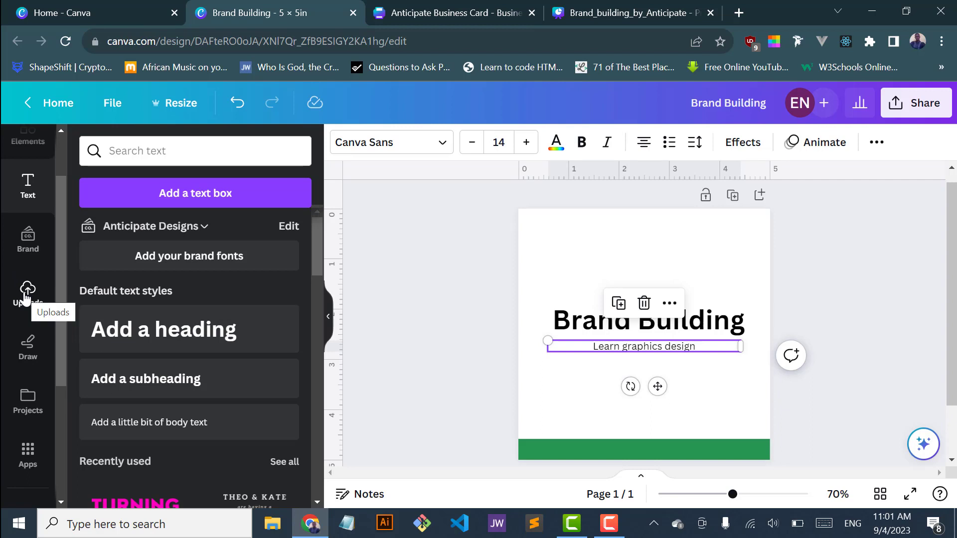
pyautogui.click(26, 298)
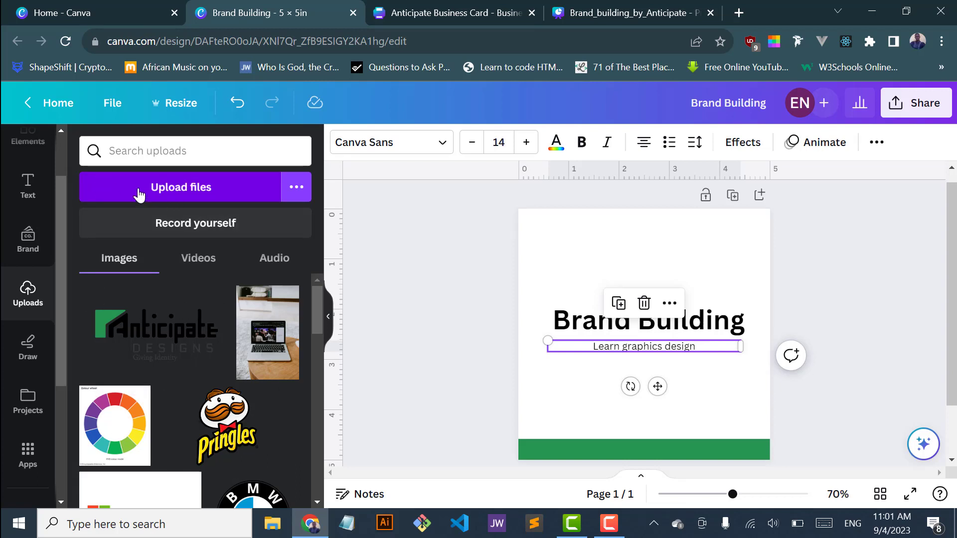
pyautogui.click(175, 190)
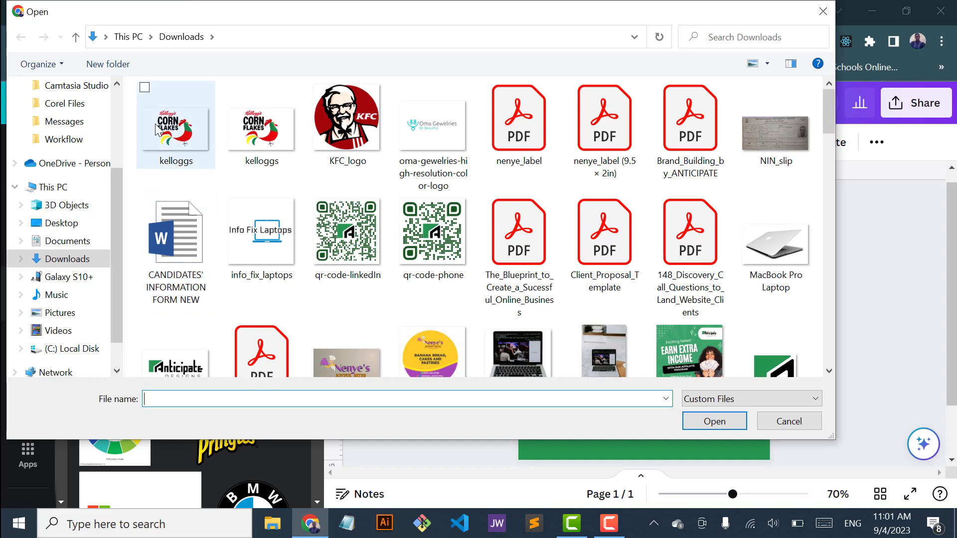
pyautogui.click(321, 124)
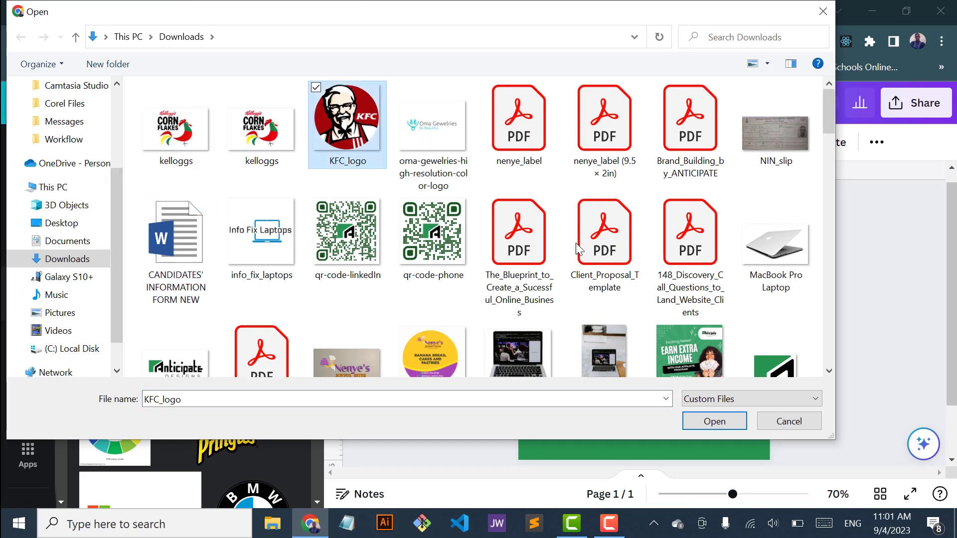
pyautogui.click(714, 421)
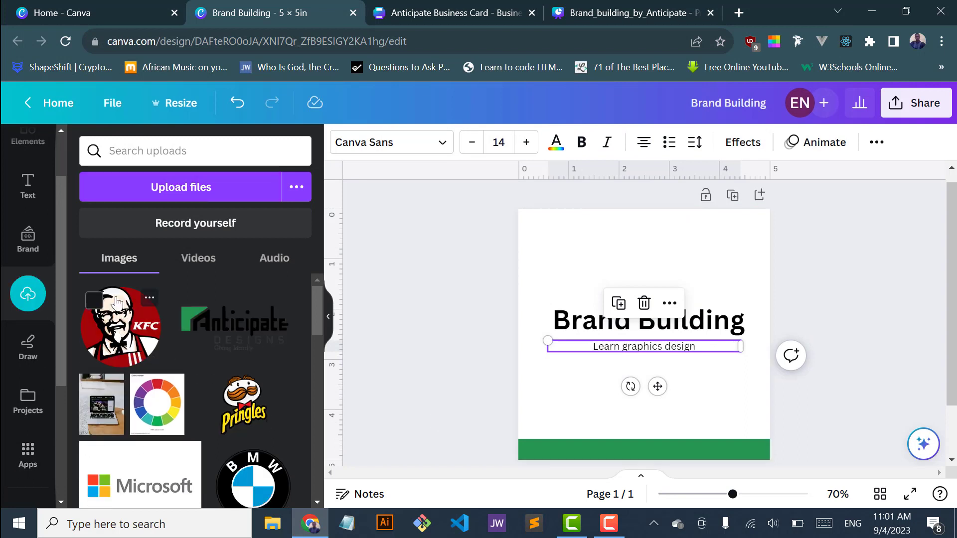
# Place the KFC logo on the page, shrink it to about 1 in wide and position it centred above the heading
pyautogui.click(112, 328)
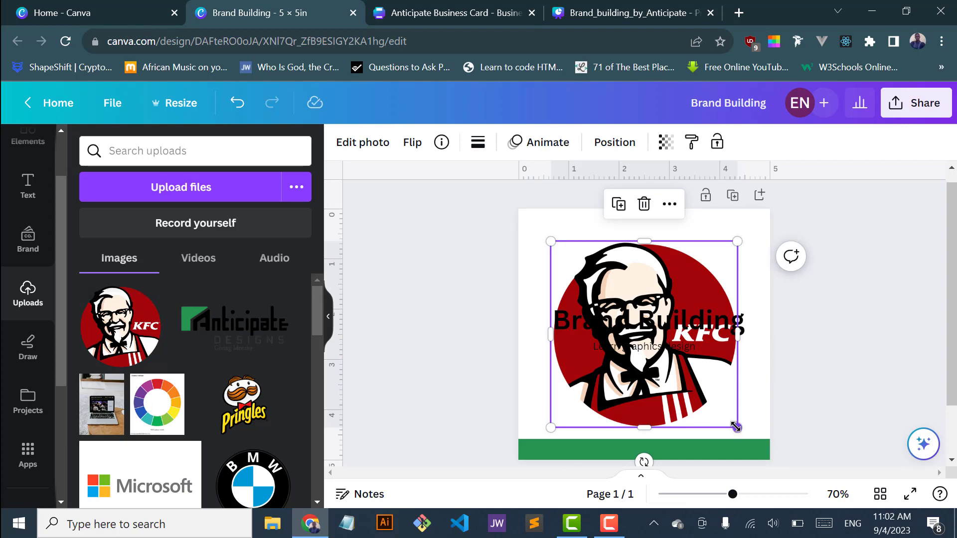
pyautogui.moveTo(736, 427); pyautogui.dragTo(573, 309)
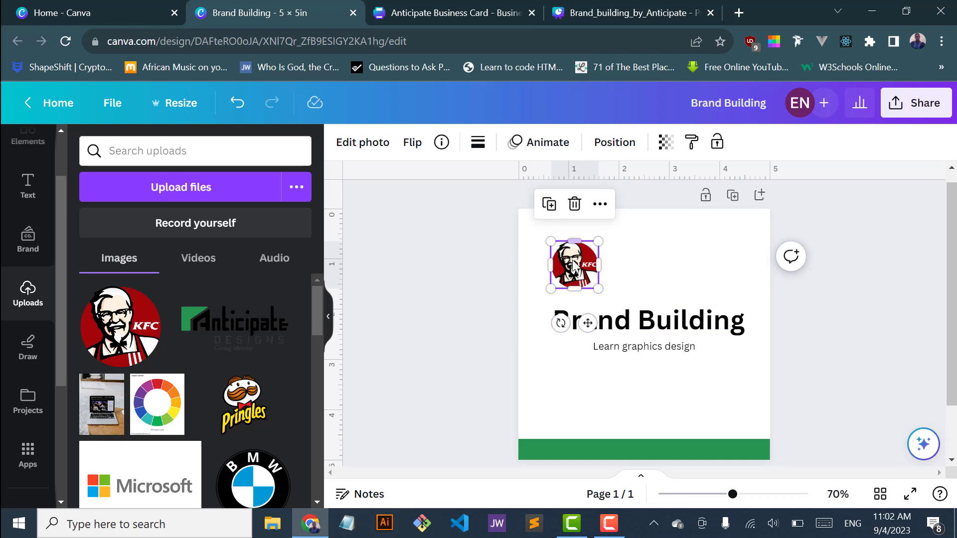
pyautogui.moveTo(574, 265); pyautogui.dragTo(646, 260)
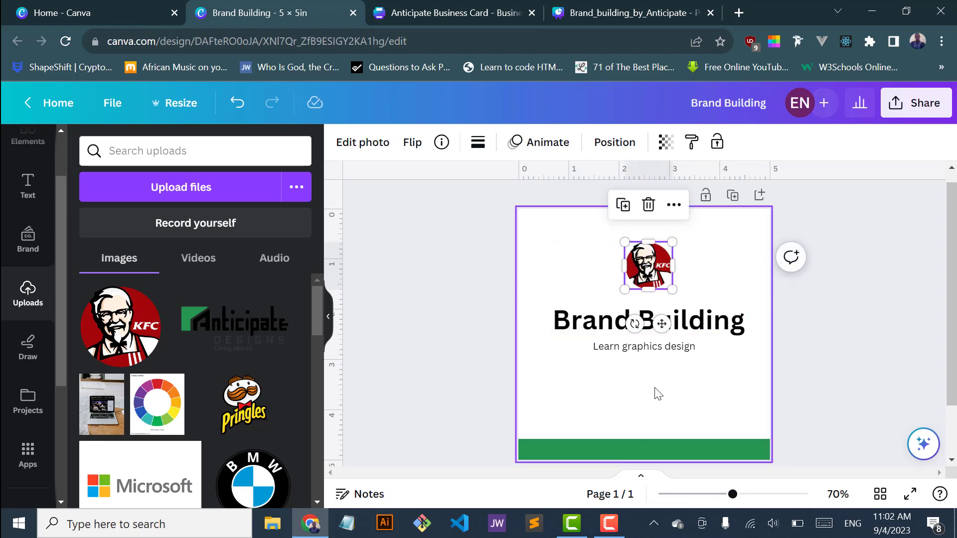
pyautogui.click(672, 397)
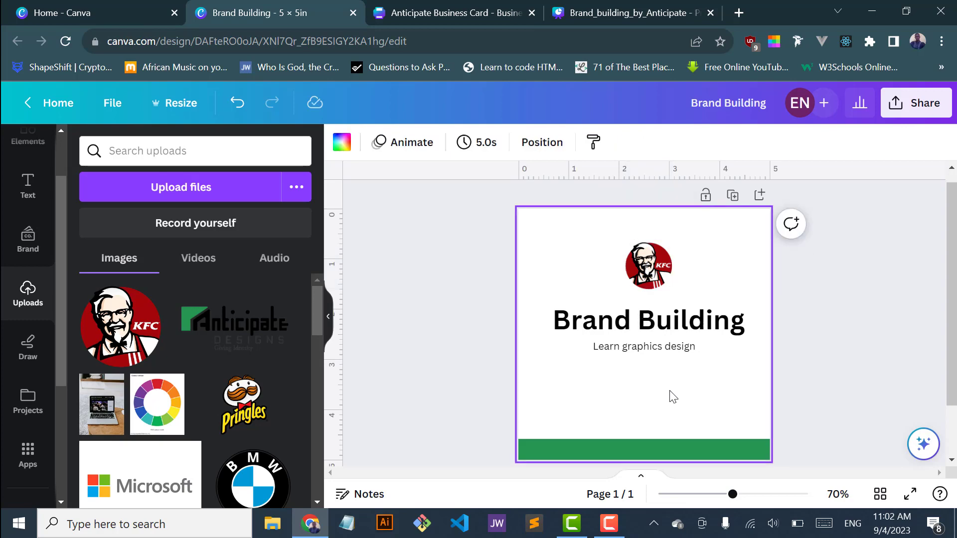
# Delete the KFC logo from the page
pyautogui.click(651, 263)
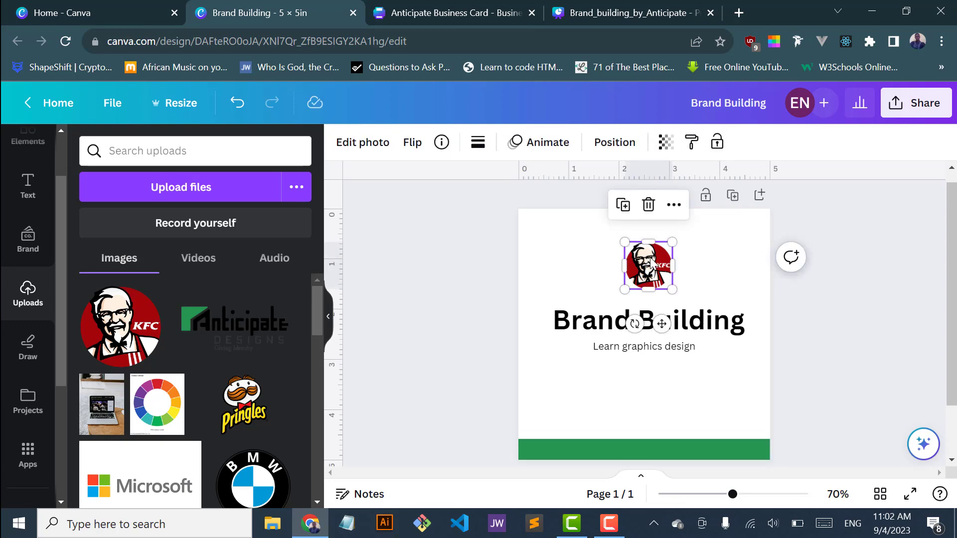
pyautogui.rightClick(651, 262)
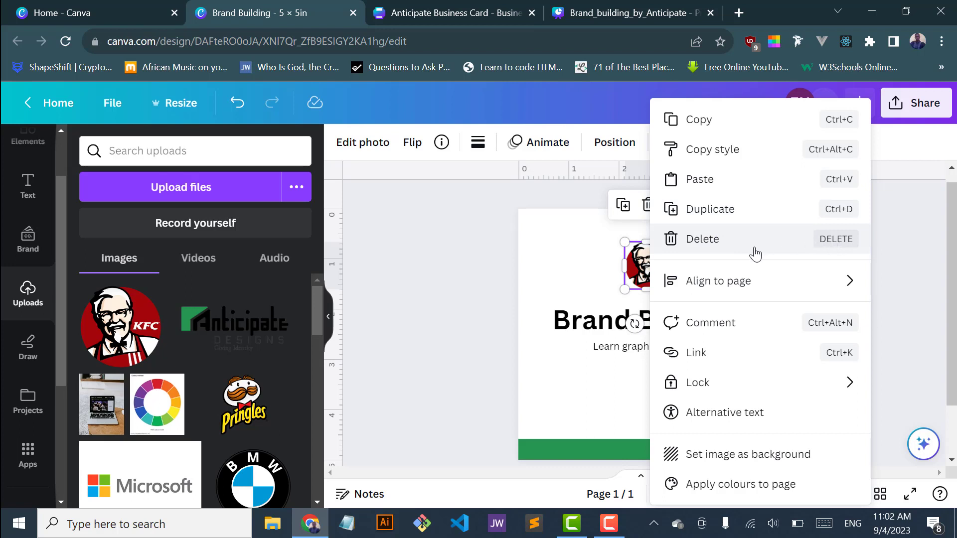
pyautogui.click(717, 244)
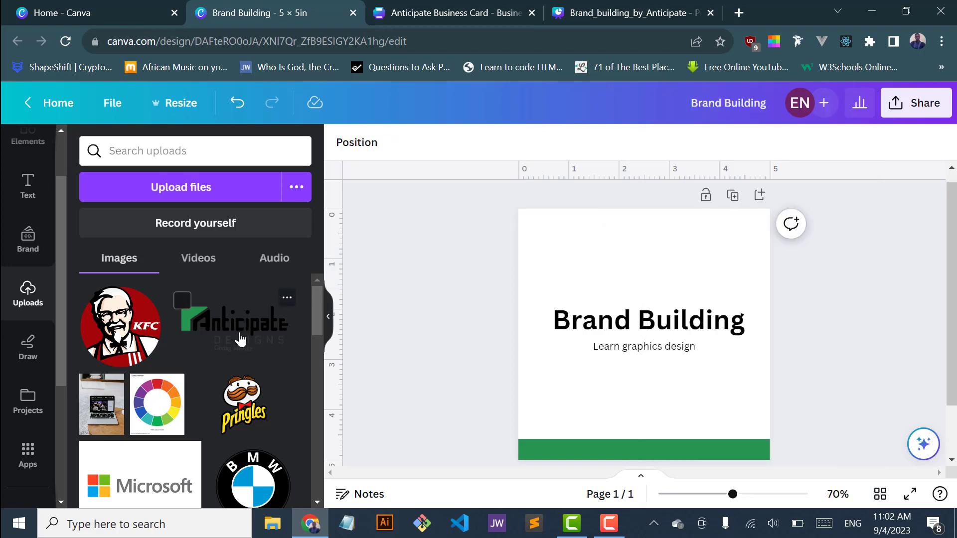
# Place one copy of the uploaded Anticipate Designs logo above the heading, removing any extra copies from the page
pyautogui.click(240, 338)
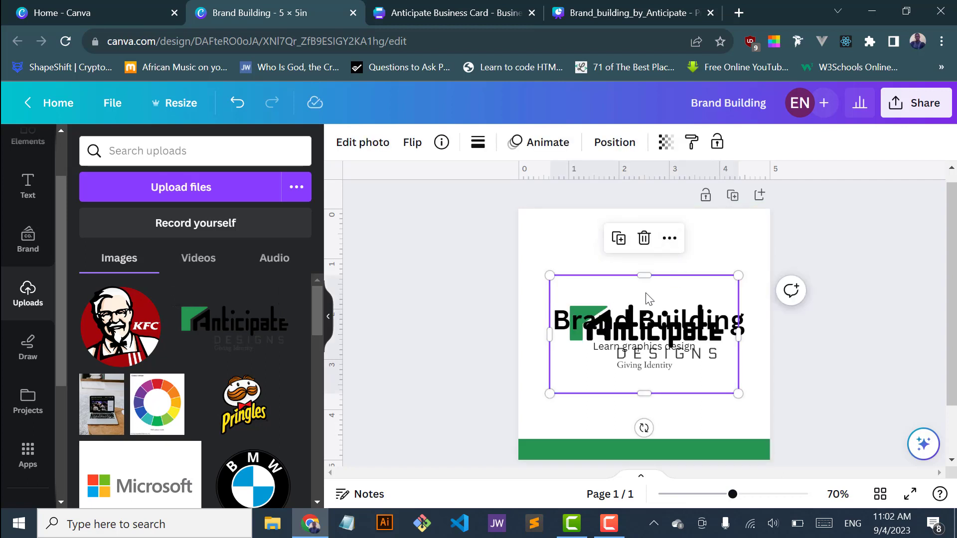
pyautogui.press('Delete')
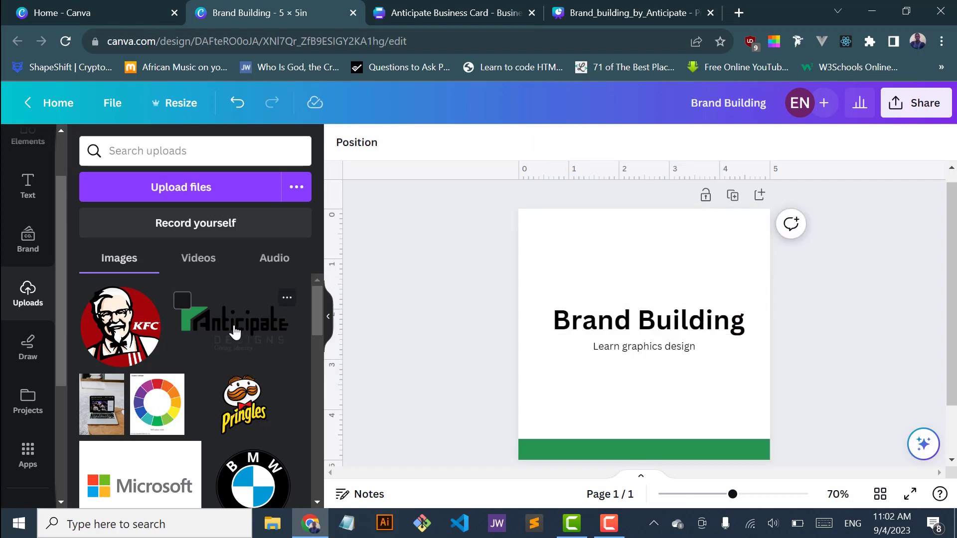
pyautogui.moveTo(236, 331); pyautogui.dragTo(614, 239)
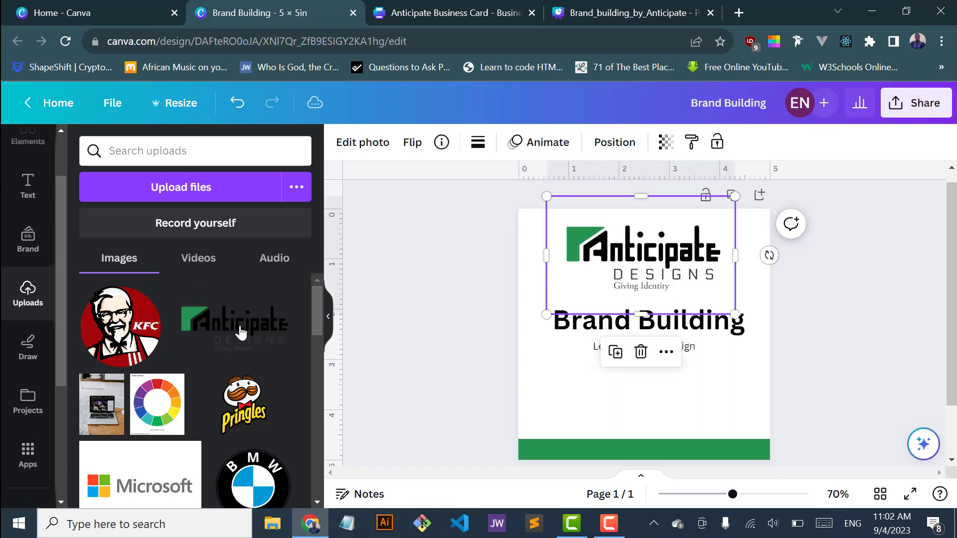
pyautogui.click(244, 342)
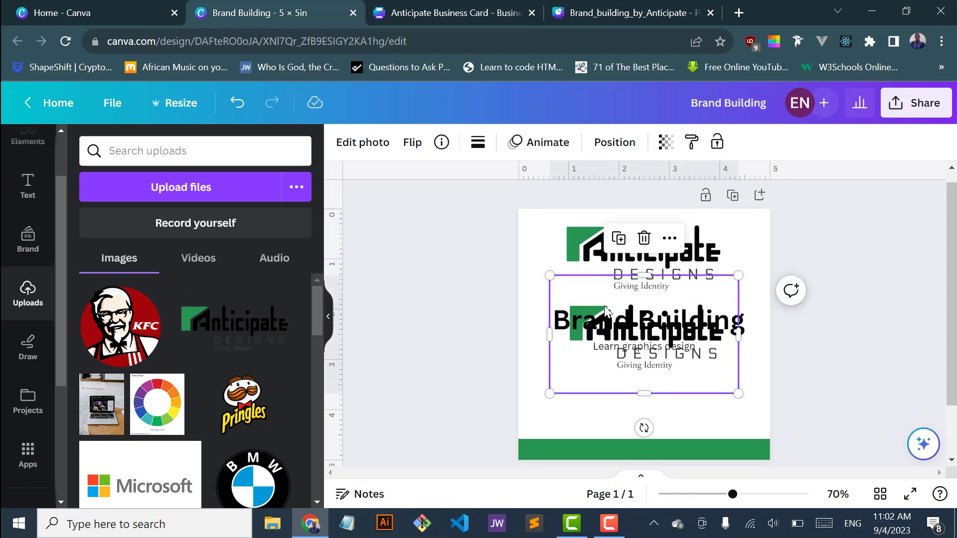
pyautogui.press('Delete')
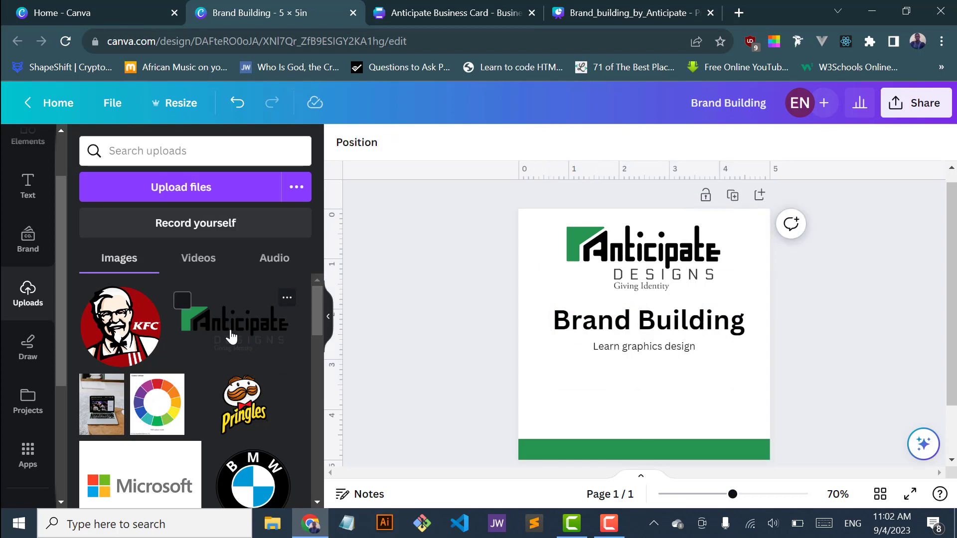
# Shrink the Anticipate Designs logo to about 2 in wide and centre it above the heading
pyautogui.click(598, 280)
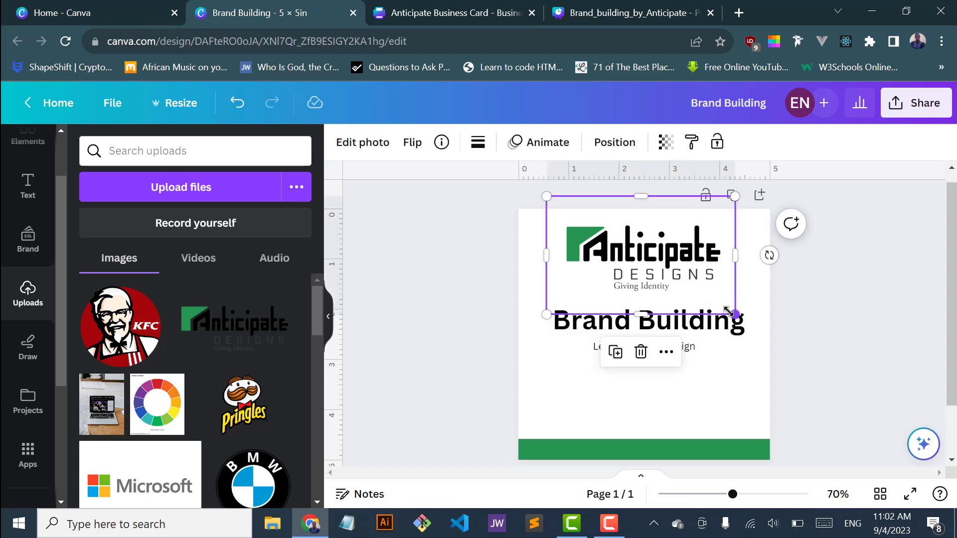
pyautogui.moveTo(728, 312); pyautogui.dragTo(628, 251)
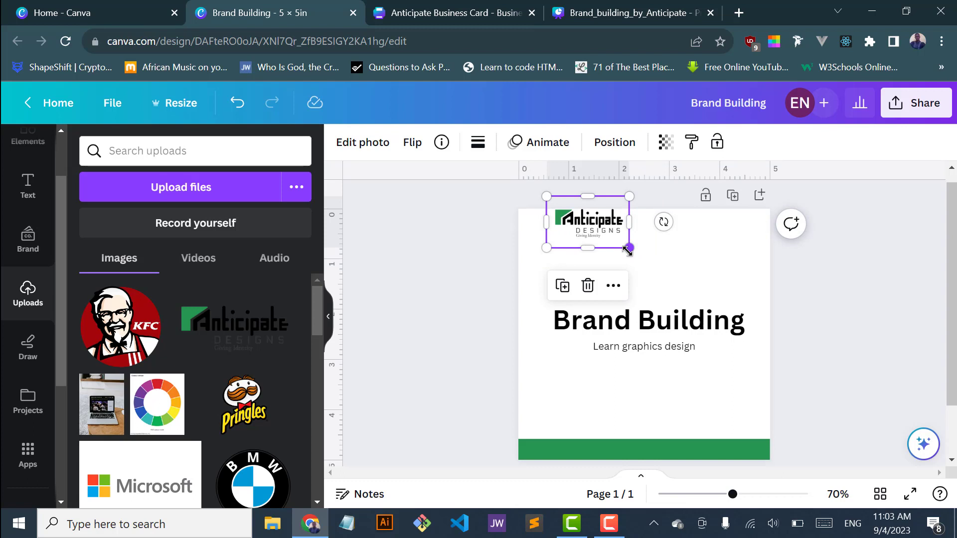
pyautogui.hotkey('ctrl', 'z')
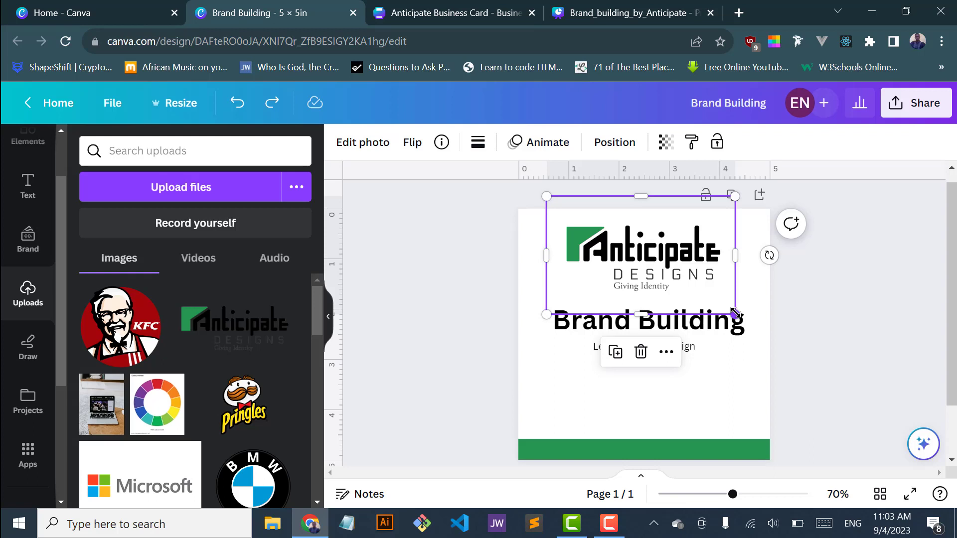
pyautogui.moveTo(728, 311); pyautogui.dragTo(687, 294)
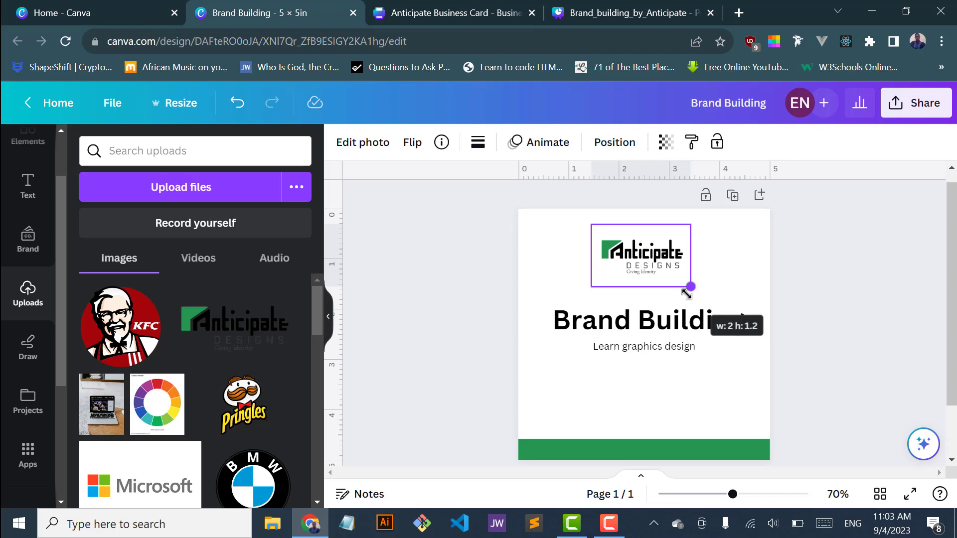
pyautogui.moveTo(687, 294); pyautogui.dragTo(687, 295)
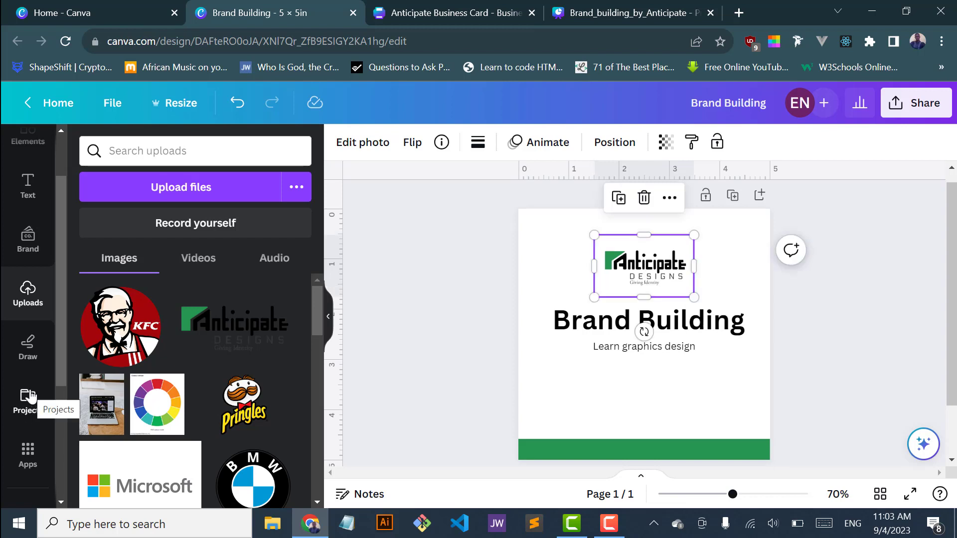
# Look through the existing designs and folders in the projects library
pyautogui.click(28, 396)
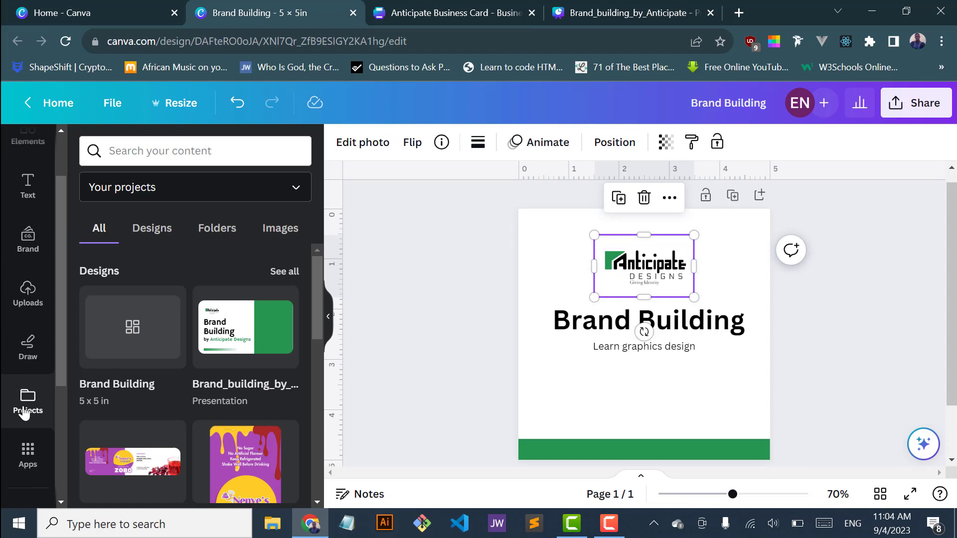
pyautogui.scroll(-2, 237, 374)
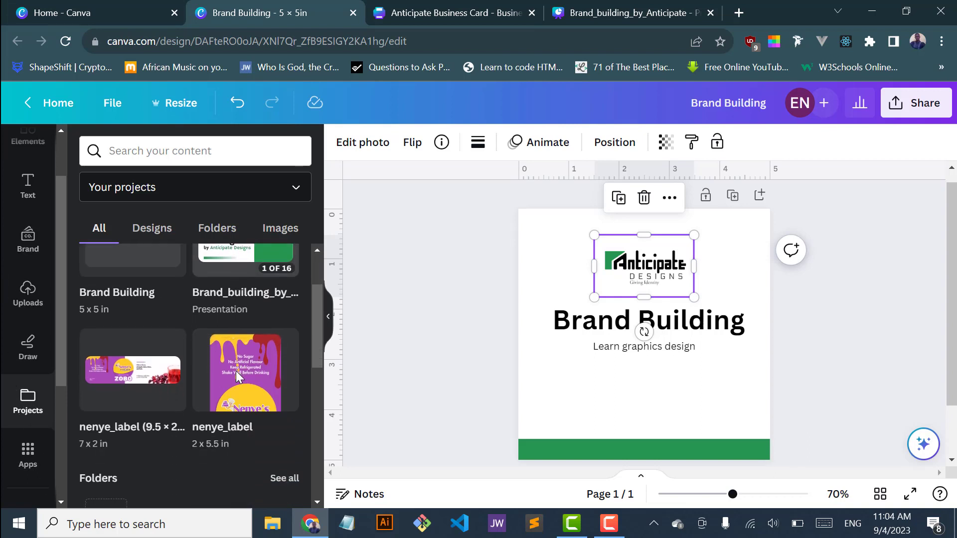
pyautogui.scroll(-2, 236, 371)
pyautogui.scroll(2, 235, 371)
pyautogui.scroll(-3, 20, 266)
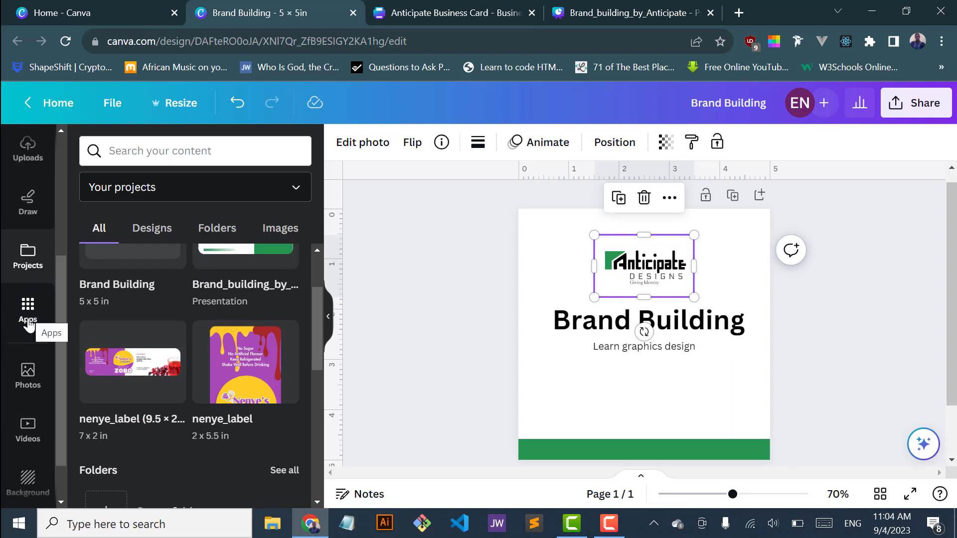
# Browse the recently used and trending stock photos
pyautogui.click(27, 378)
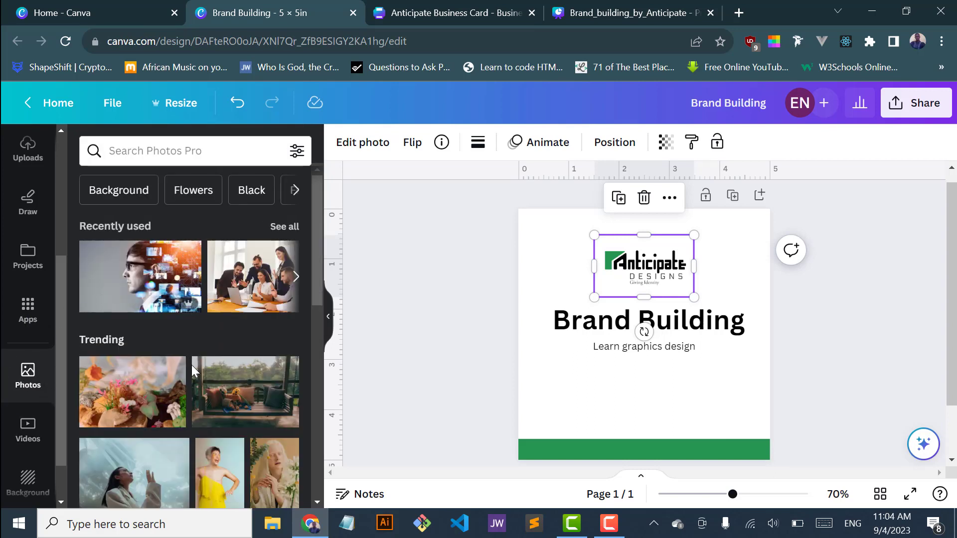
pyautogui.scroll(-1, 192, 366)
pyautogui.scroll(-1, 191, 366)
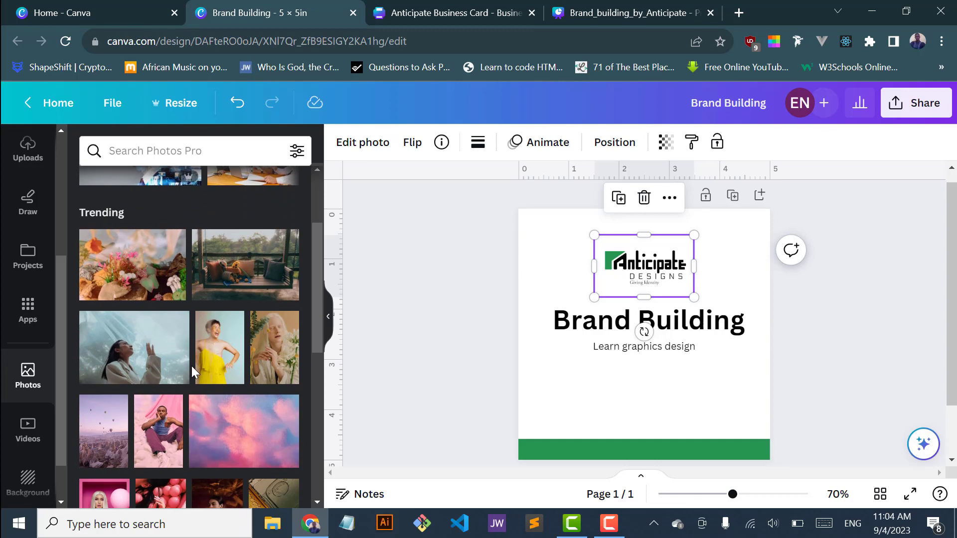
pyautogui.scroll(-2, 191, 366)
pyautogui.scroll(-4, 193, 373)
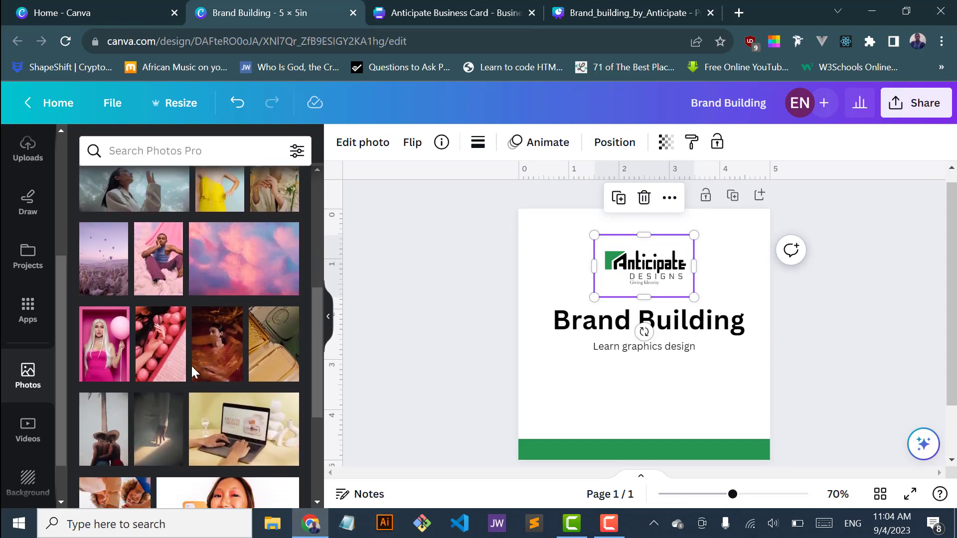
pyautogui.scroll(-3, 192, 372)
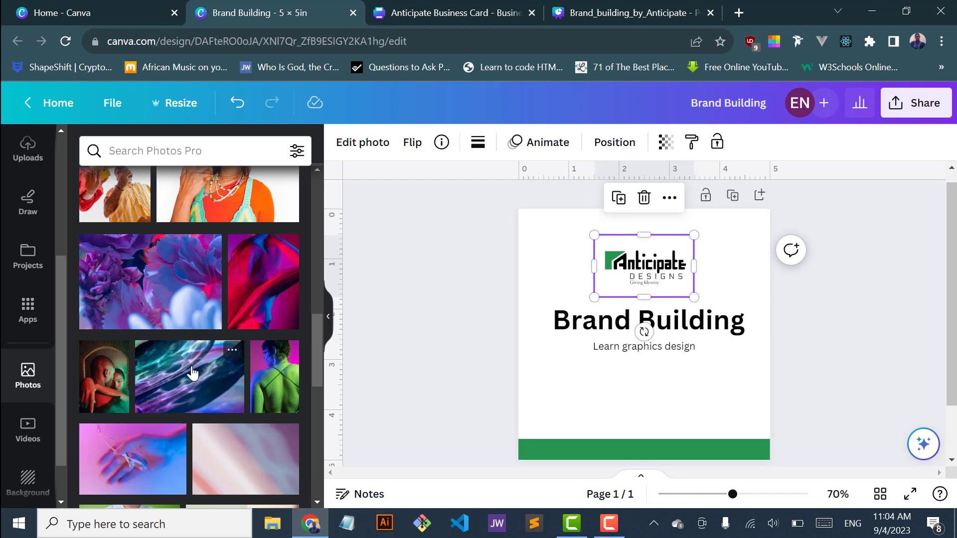
pyautogui.scroll(-4, 191, 366)
pyautogui.scroll(-4, 193, 373)
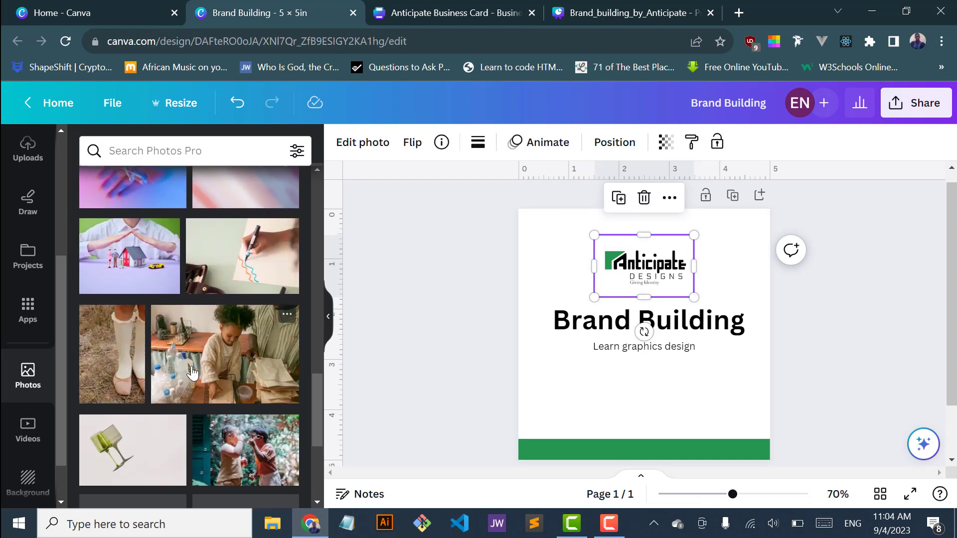
pyautogui.scroll(-4, 191, 366)
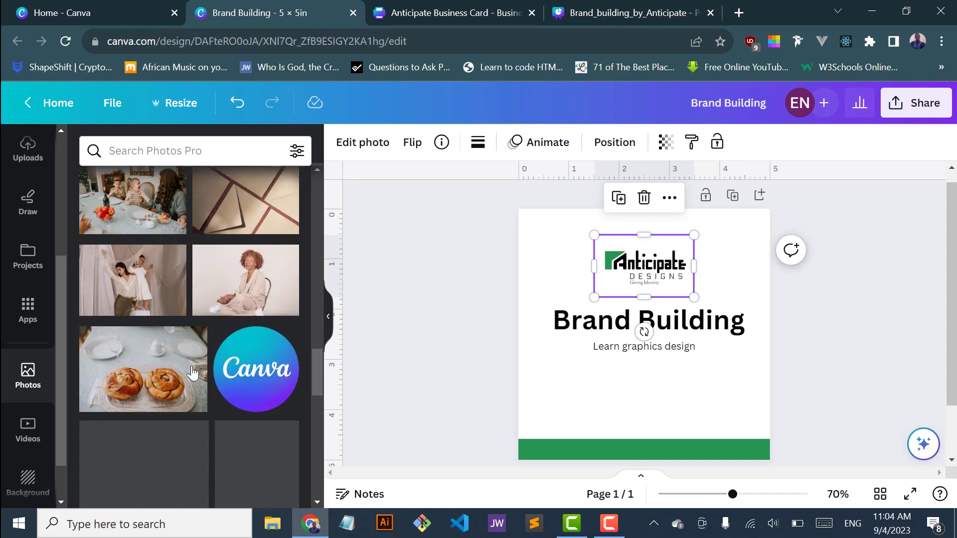
pyautogui.scroll(6, 191, 366)
pyautogui.scroll(7, 191, 369)
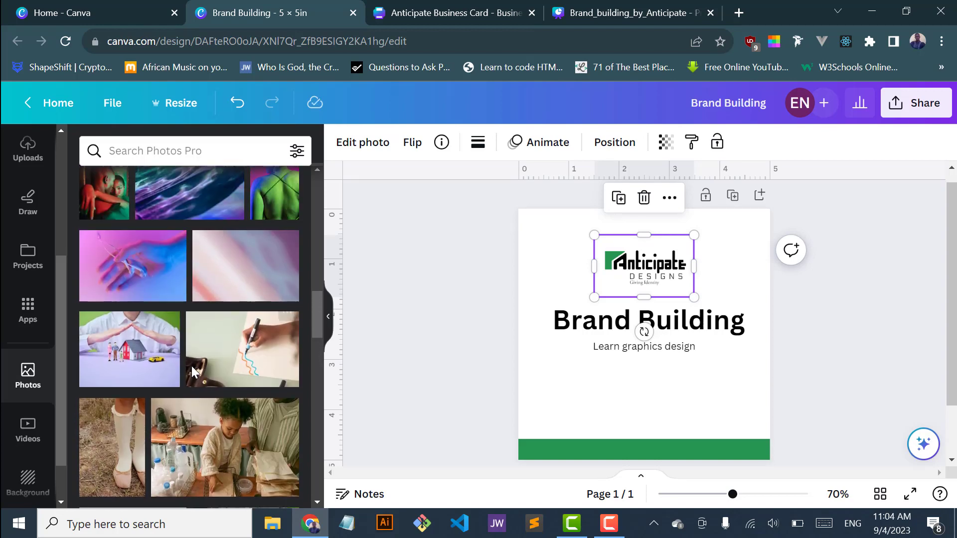
pyautogui.scroll(8, 191, 365)
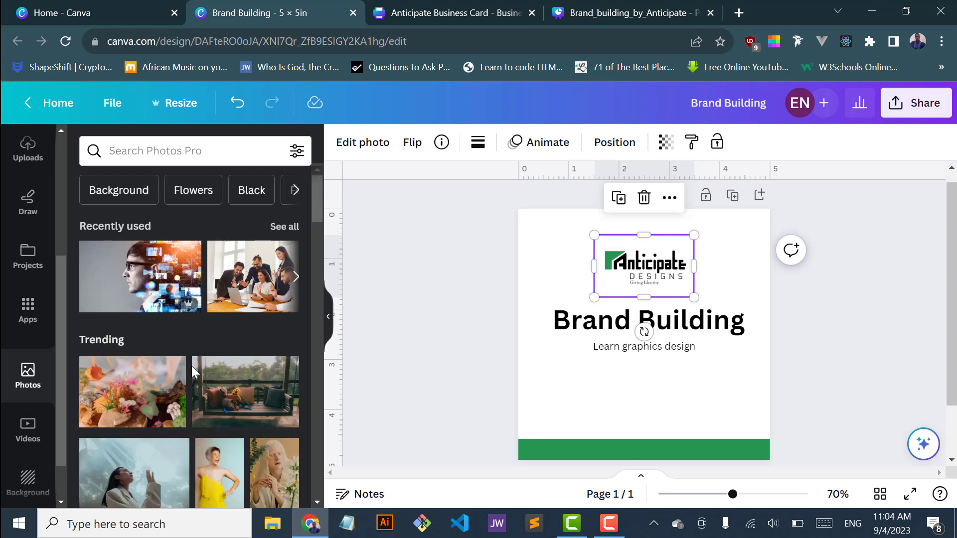
pyautogui.scroll(-1, 192, 366)
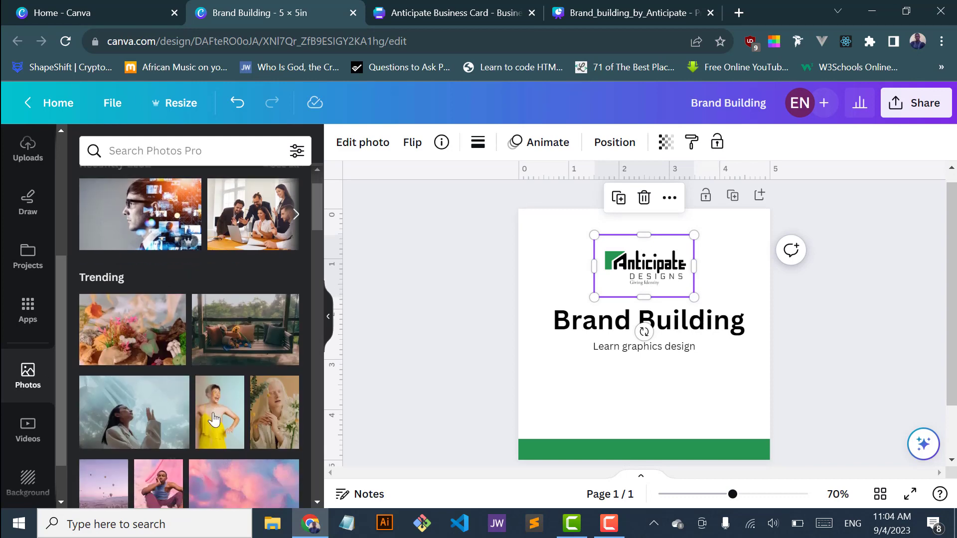
# Add the trending porch swing photo, shrink it to about 1.7 in wide and position it below the body text on the page's left half
pyautogui.click(238, 335)
pyautogui.moveTo(238, 336); pyautogui.dragTo(598, 334)
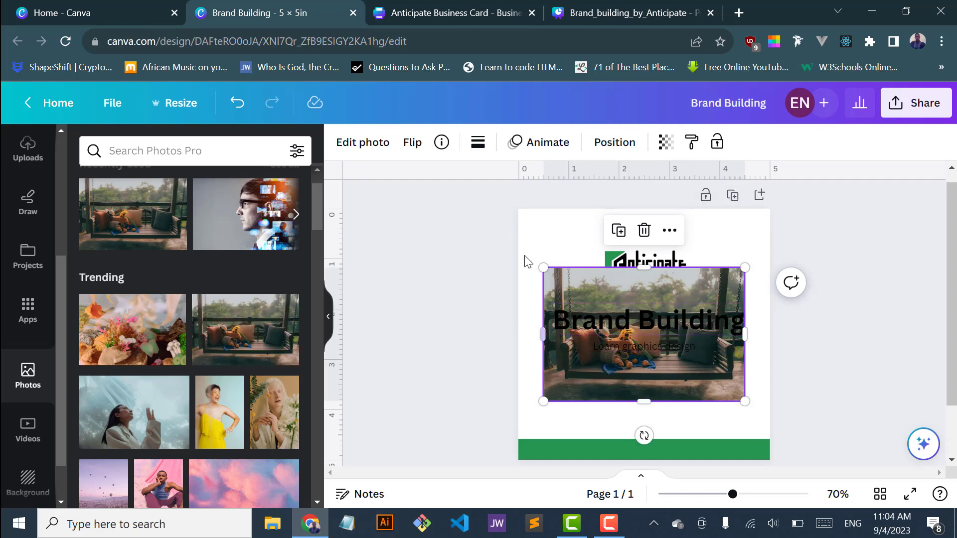
pyautogui.moveTo(543, 269); pyautogui.dragTo(652, 340)
pyautogui.moveTo(679, 387); pyautogui.dragTo(598, 402)
pyautogui.moveTo(632, 369); pyautogui.dragTo(628, 371)
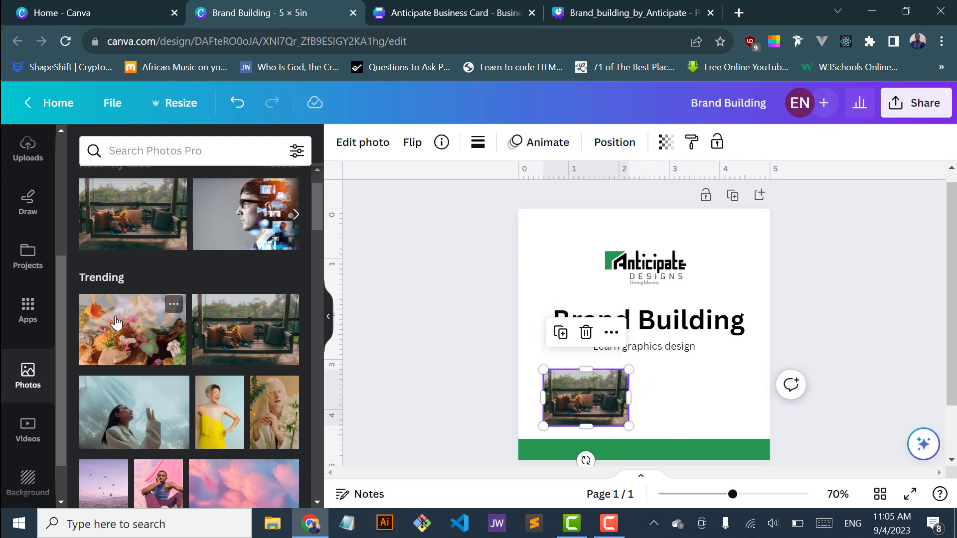
# Add the trending flower photo, shrink it to about 1.7 in wide and align it beside the porch swing photo on the page's right half
pyautogui.moveTo(225, 345); pyautogui.dragTo(680, 358)
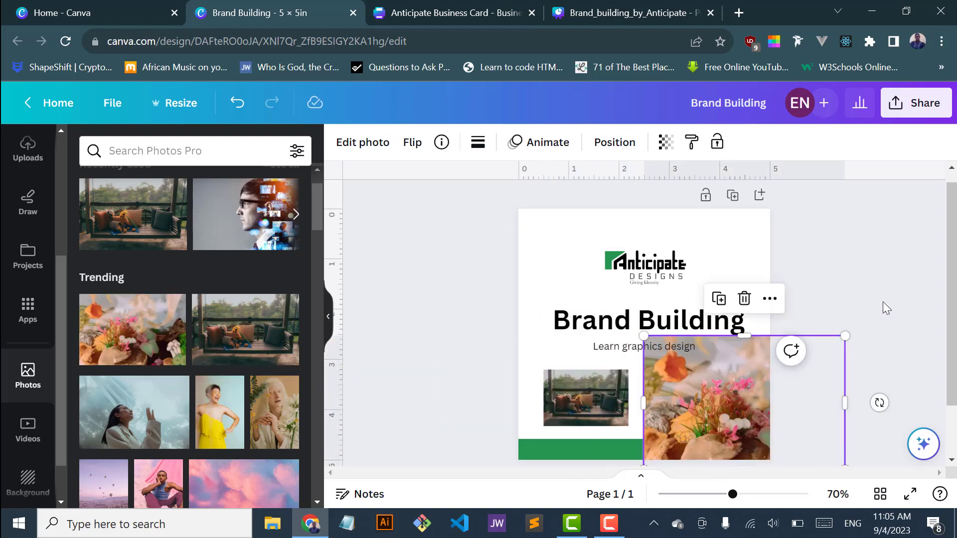
pyautogui.moveTo(786, 381); pyautogui.dragTo(792, 428)
pyautogui.moveTo(686, 417); pyautogui.dragTo(696, 378)
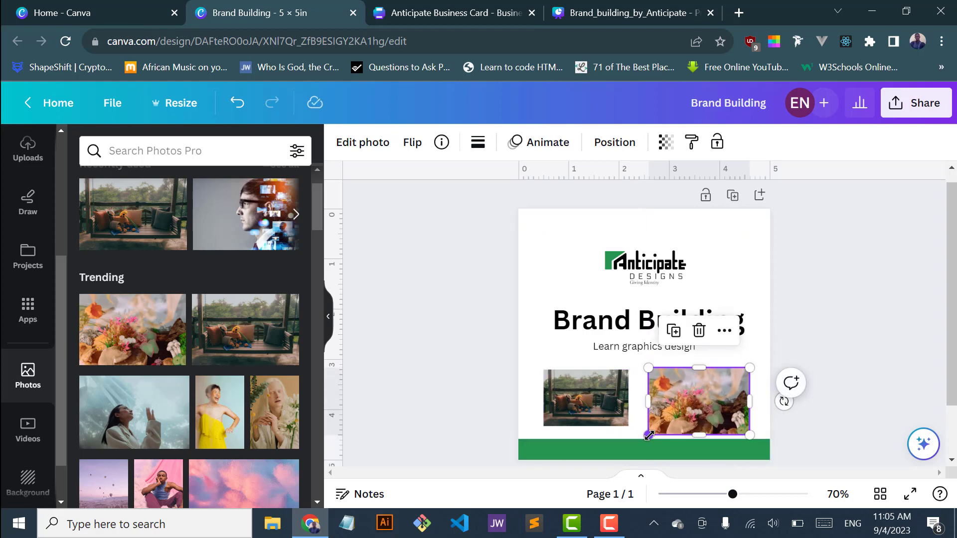
pyautogui.moveTo(649, 435); pyautogui.dragTo(656, 424)
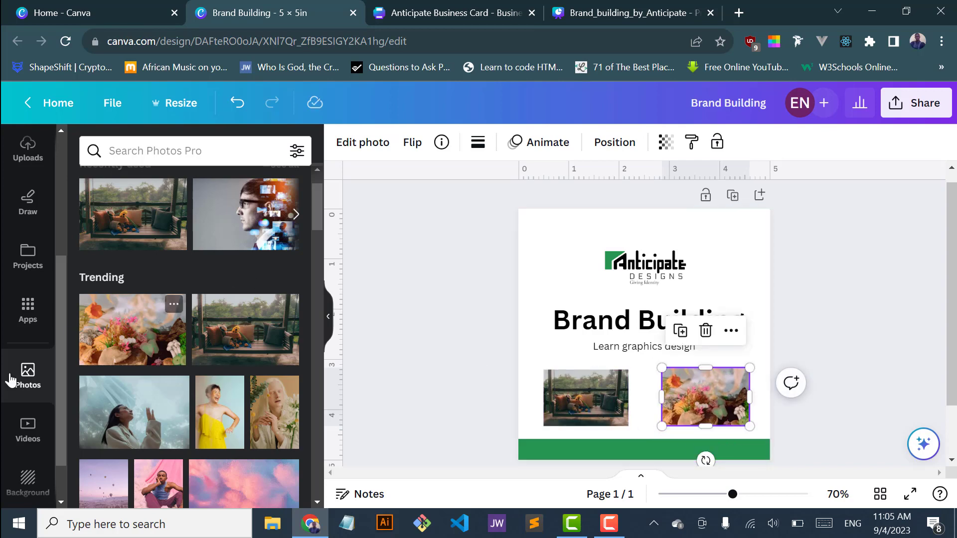
# Browse the stock video categories, including Aerial Shots, Nature, Business and Beach
pyautogui.scroll(-1, 10, 416)
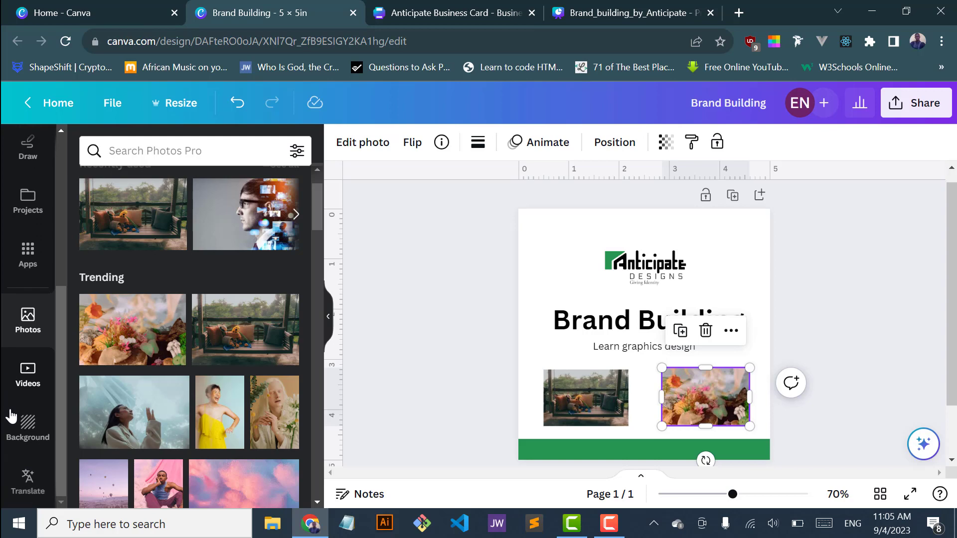
pyautogui.click(28, 371)
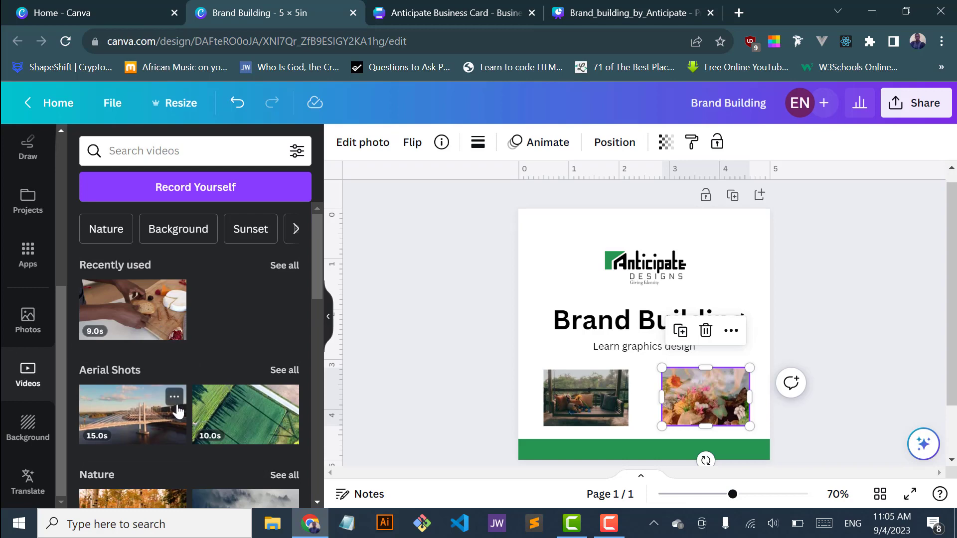
pyautogui.scroll(-6, 177, 411)
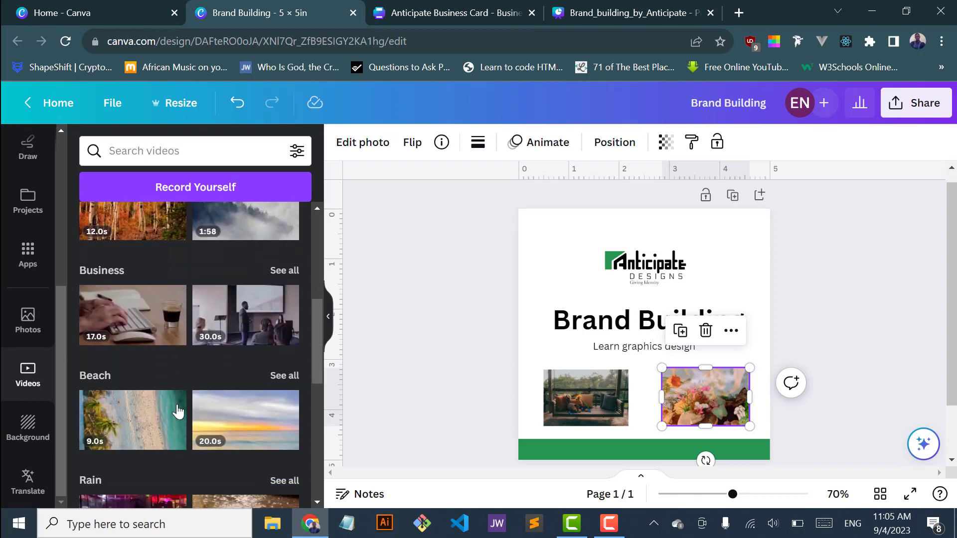
pyautogui.scroll(-2, 176, 411)
pyautogui.scroll(4, 177, 411)
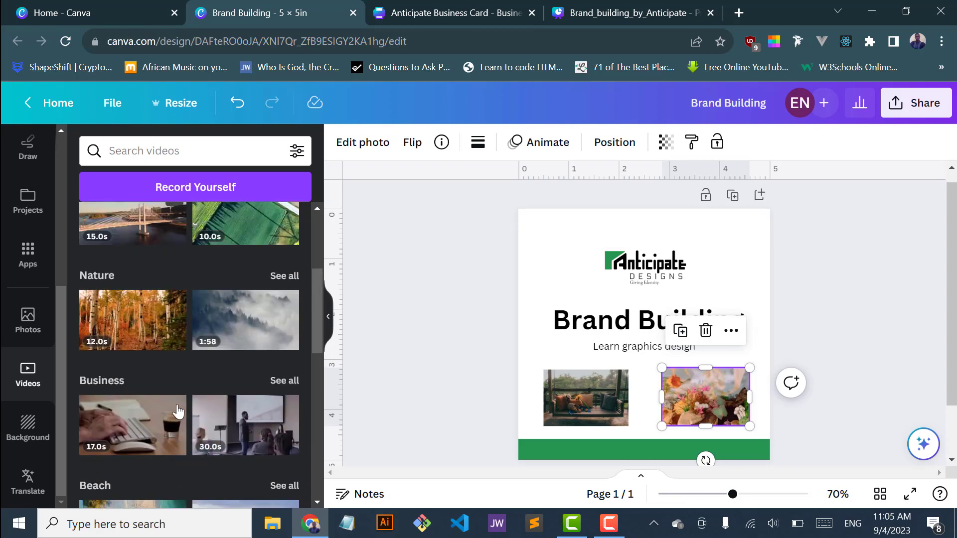
pyautogui.scroll(3, 177, 412)
pyautogui.scroll(-3, 178, 411)
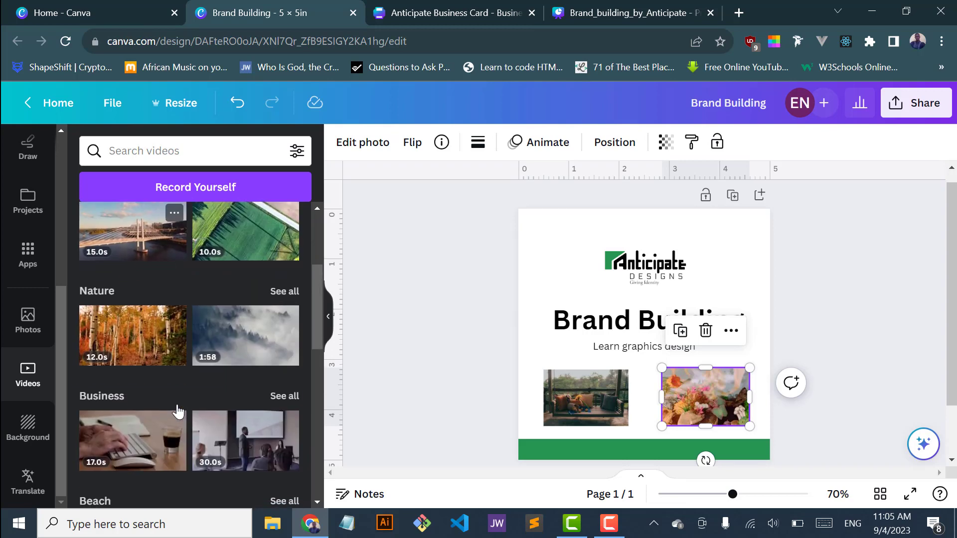
pyautogui.scroll(-1, 177, 411)
pyautogui.scroll(4, 130, 451)
pyautogui.scroll(-2, 130, 451)
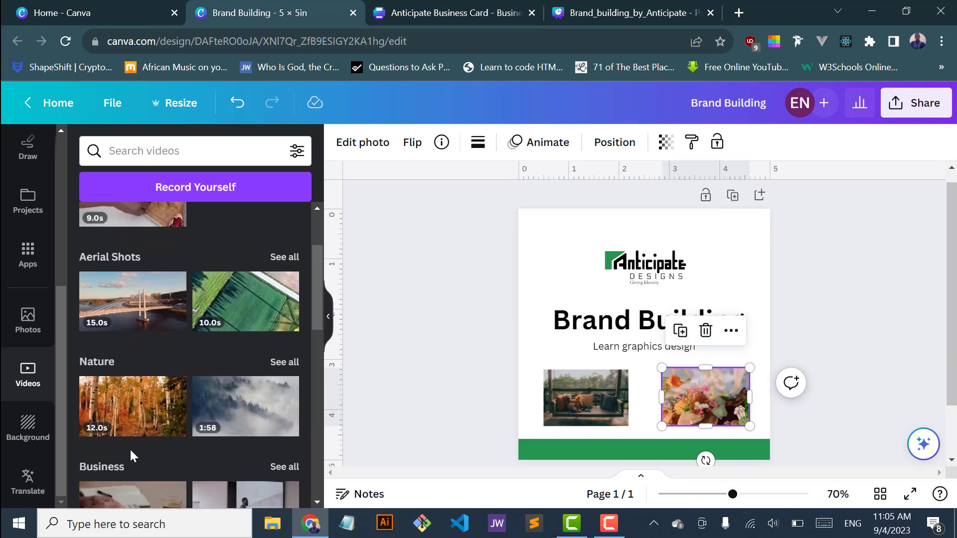
# Search the stock videos for "dog" and add the 12-second clip of the puppy lying on a wooden floor
pyautogui.click(184, 150)
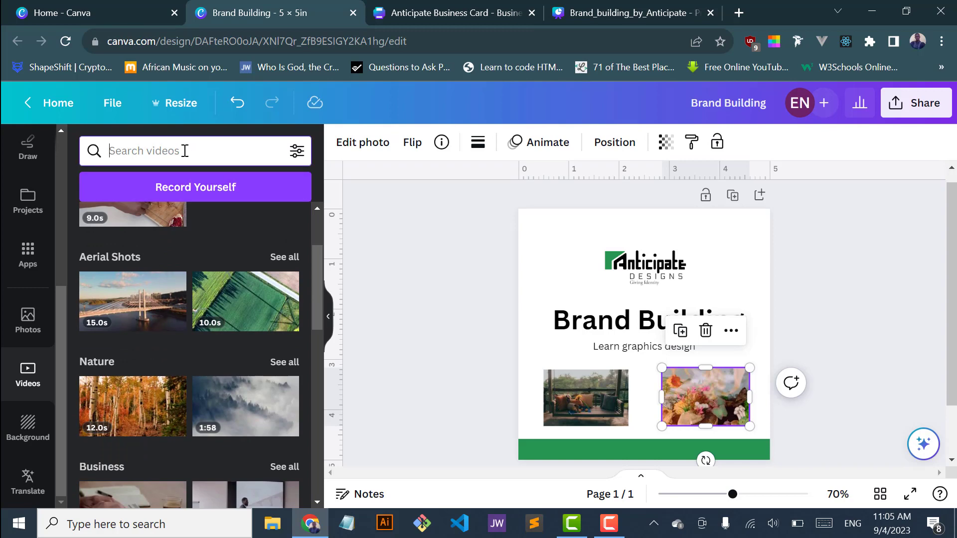
pyautogui.write('dog')
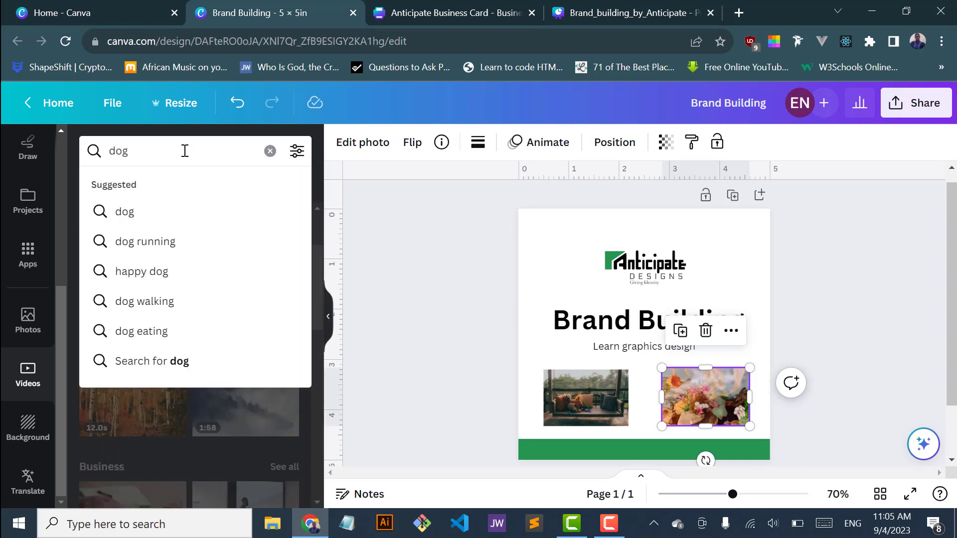
pyautogui.press('Return')
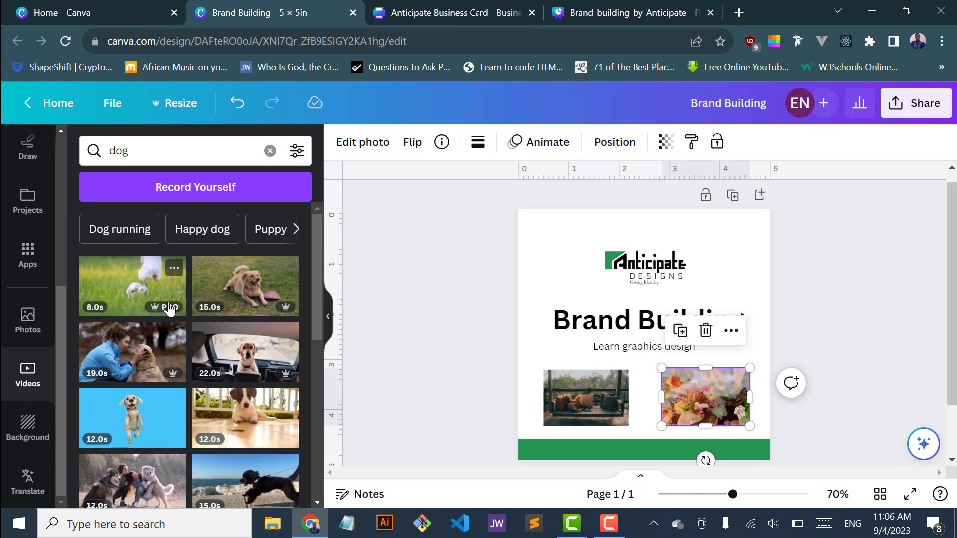
pyautogui.click(232, 435)
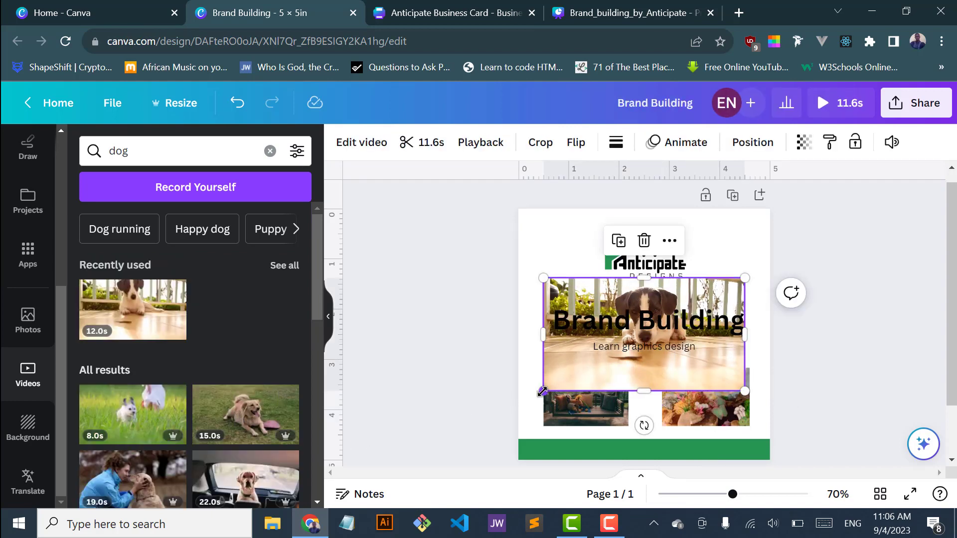
# Replace the porch swing photo with the puppy video, sized about 2 in wide and aligned beside the flower photo
pyautogui.moveTo(542, 390); pyautogui.dragTo(671, 319)
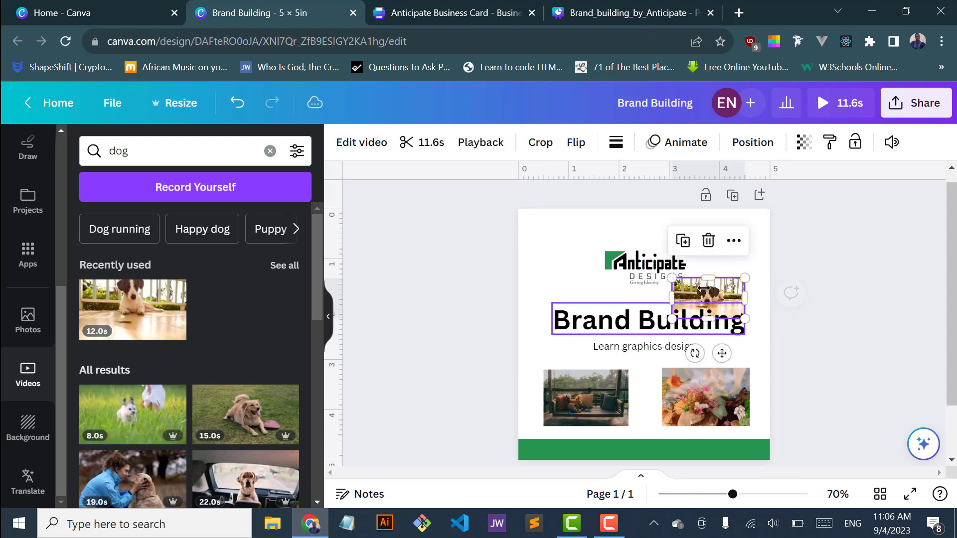
pyautogui.moveTo(725, 294); pyautogui.dragTo(560, 363)
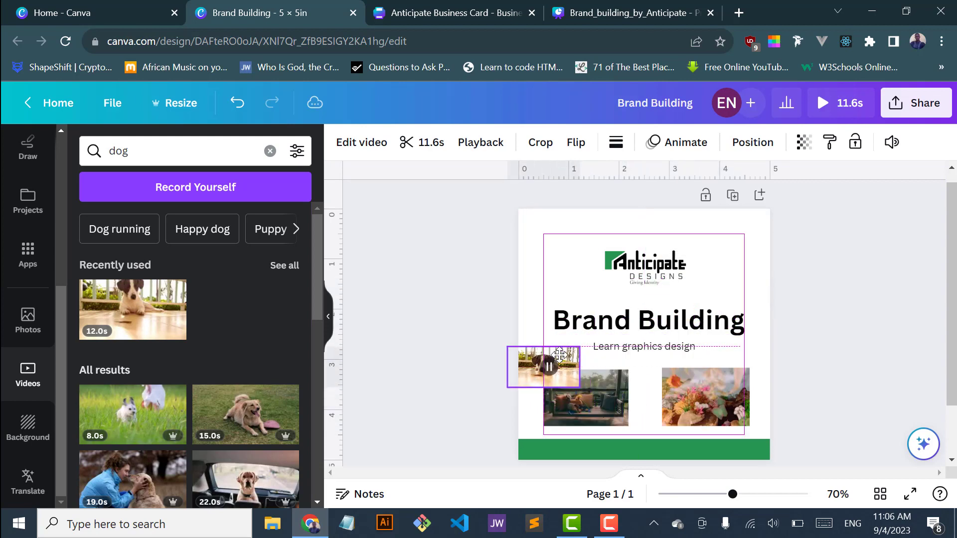
pyautogui.click(612, 397)
pyautogui.press('Delete')
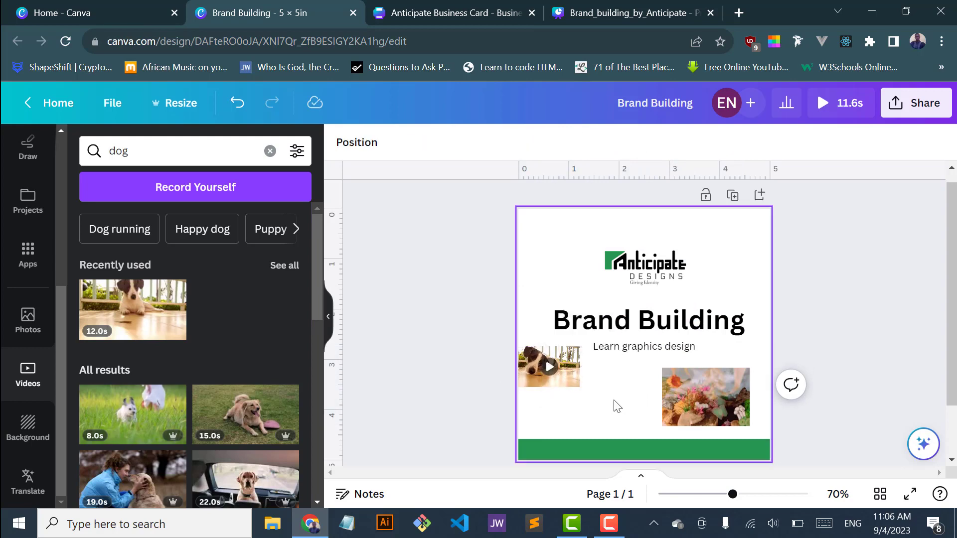
pyautogui.moveTo(566, 372); pyautogui.dragTo(640, 432)
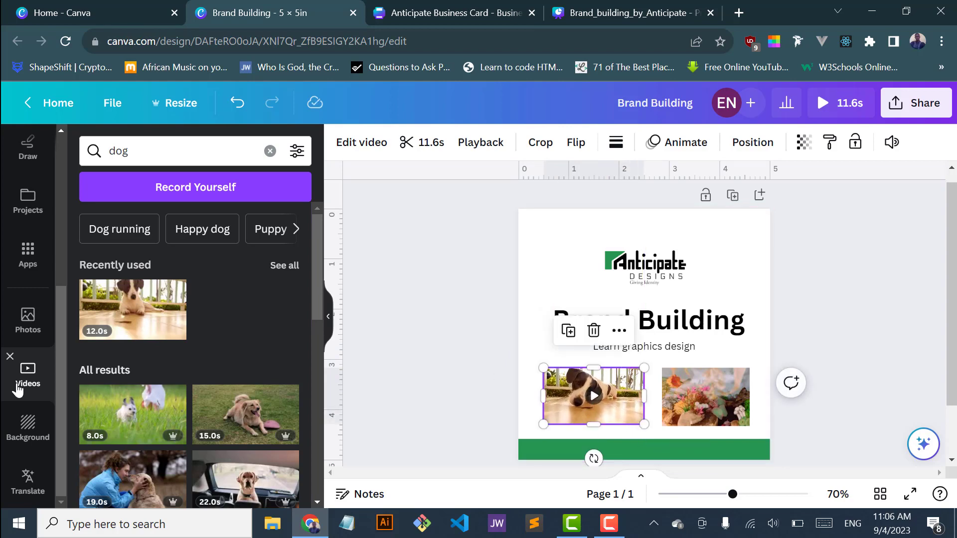
pyautogui.scroll(1, 17, 388)
pyautogui.scroll(-1, 17, 388)
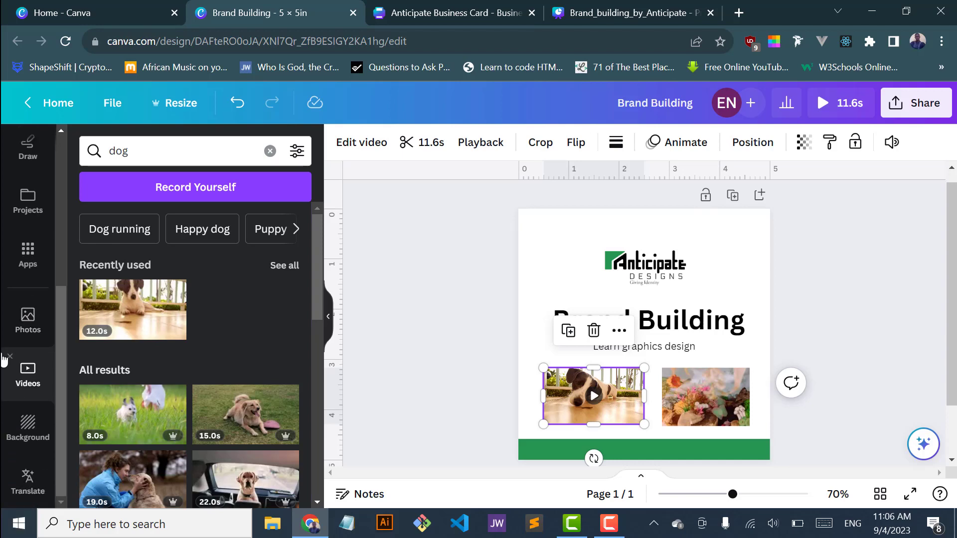
pyautogui.scroll(4, 7, 214)
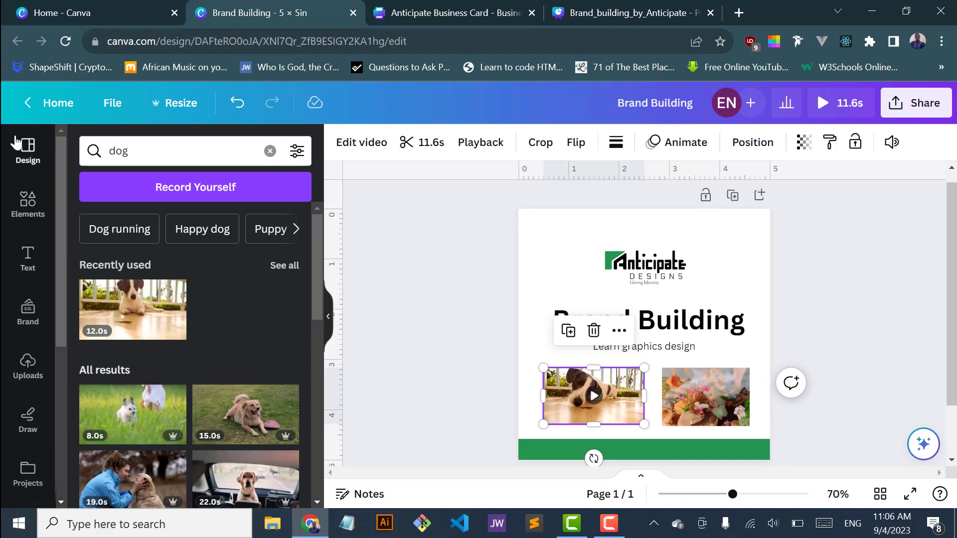
pyautogui.scroll(-4, 11, 335)
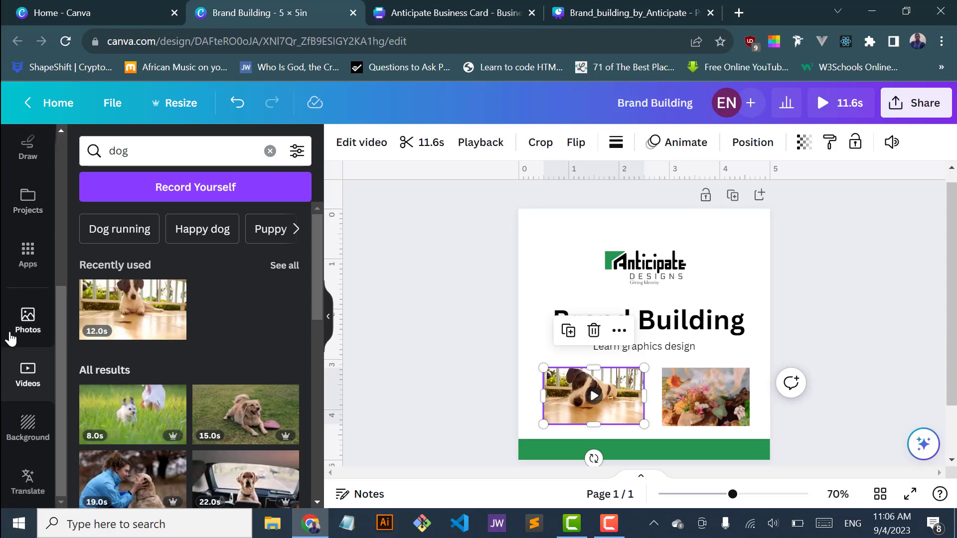
pyautogui.scroll(4, 11, 339)
pyautogui.scroll(-2, 532, 379)
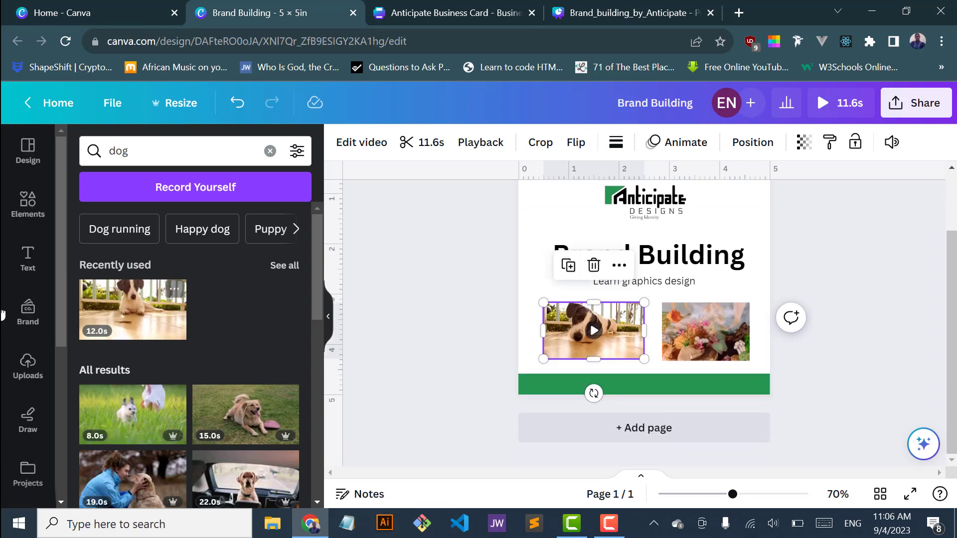
# Search the Shapes collection for "Instagram icon", replacing the previous search, and clear the search term
pyautogui.click(26, 202)
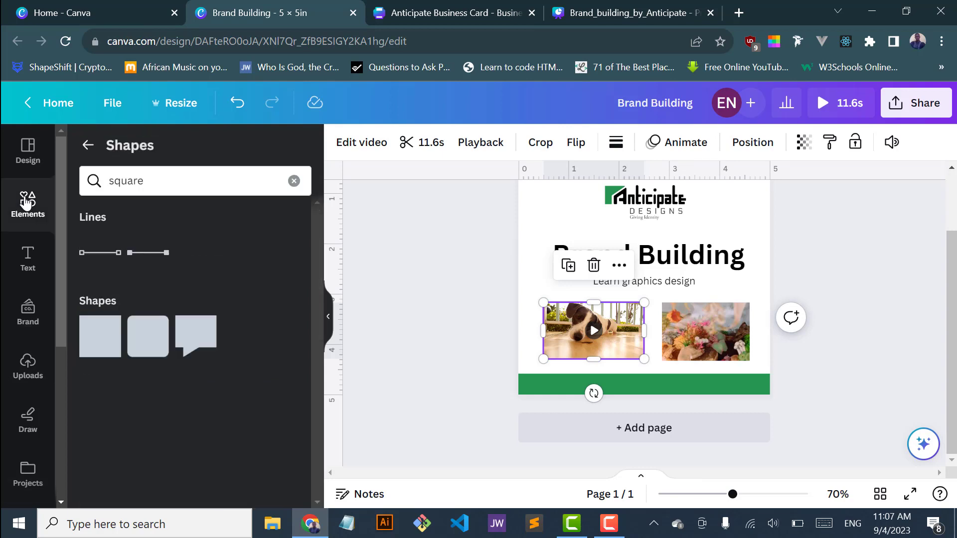
pyautogui.click(293, 182)
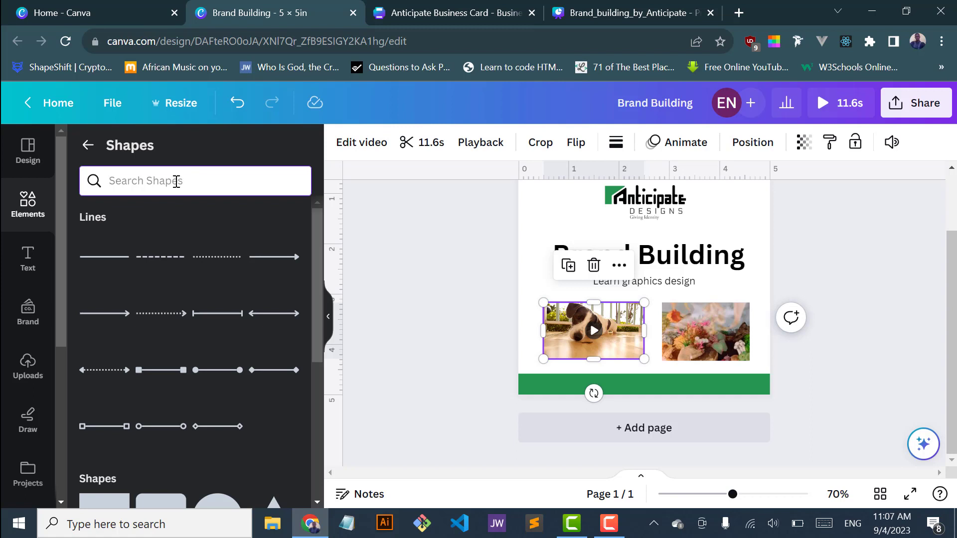
pyautogui.write('insta')
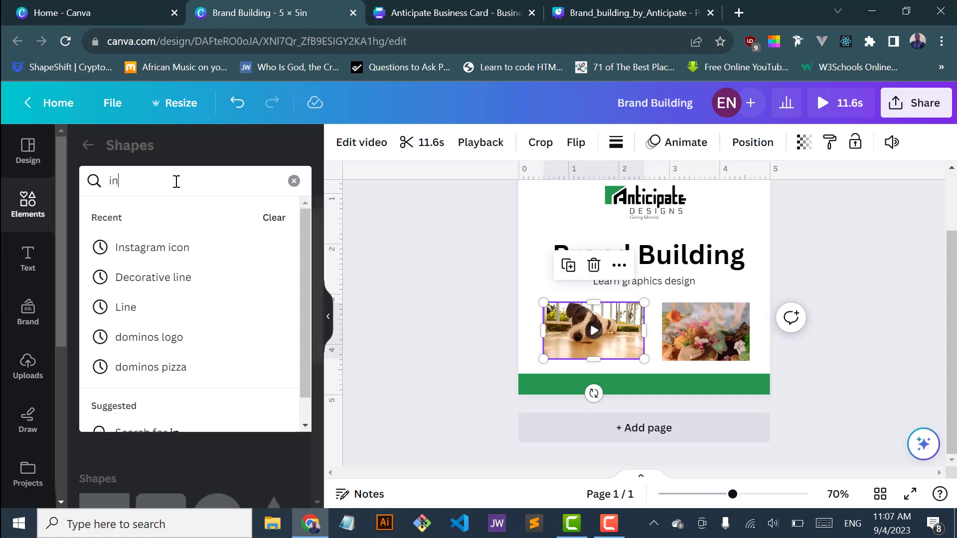
pyautogui.click(144, 255)
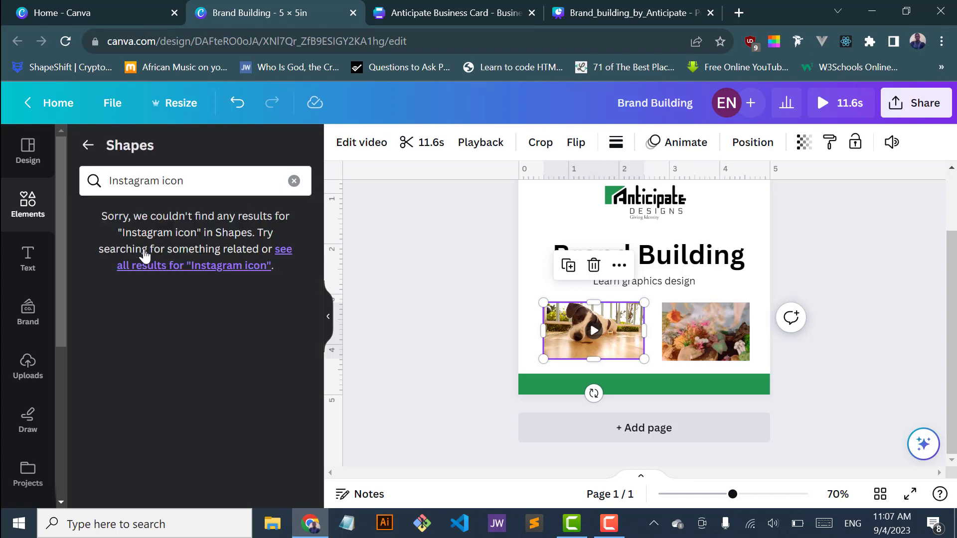
pyautogui.hotkey('ctrl', 'BackSpace')
pyautogui.click(294, 180)
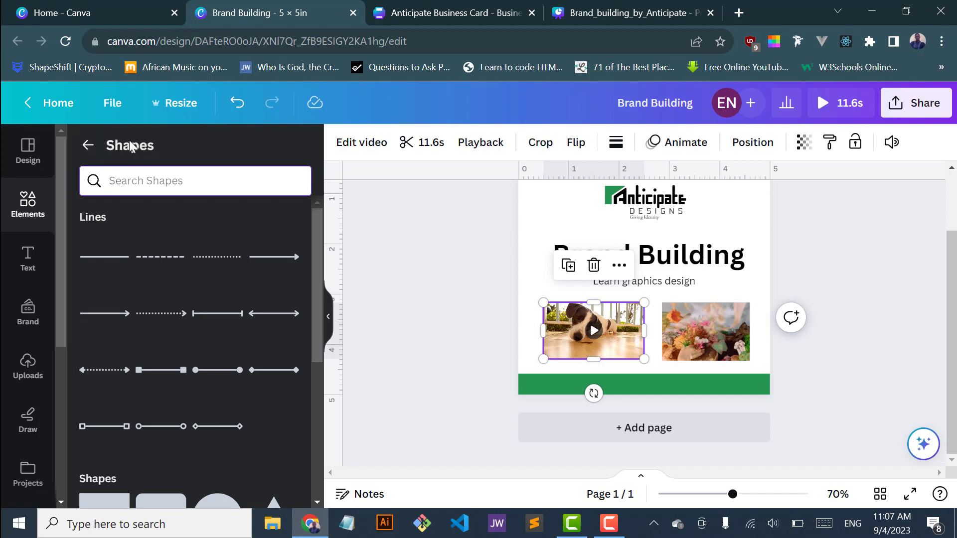
# Browse the element categories, including Graphics, Stickers and Photos, and look through the full Shapes collection
pyautogui.click(86, 144)
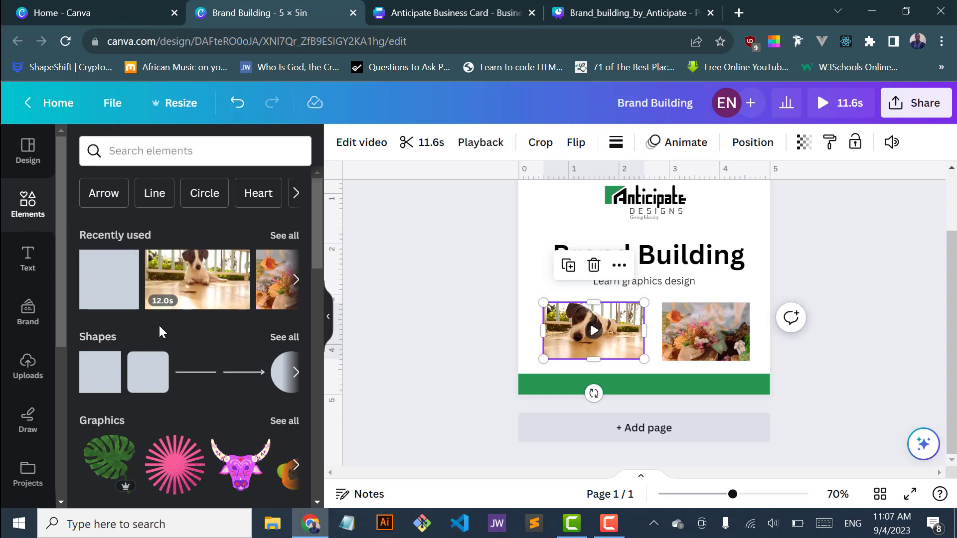
pyautogui.scroll(-1, 158, 324)
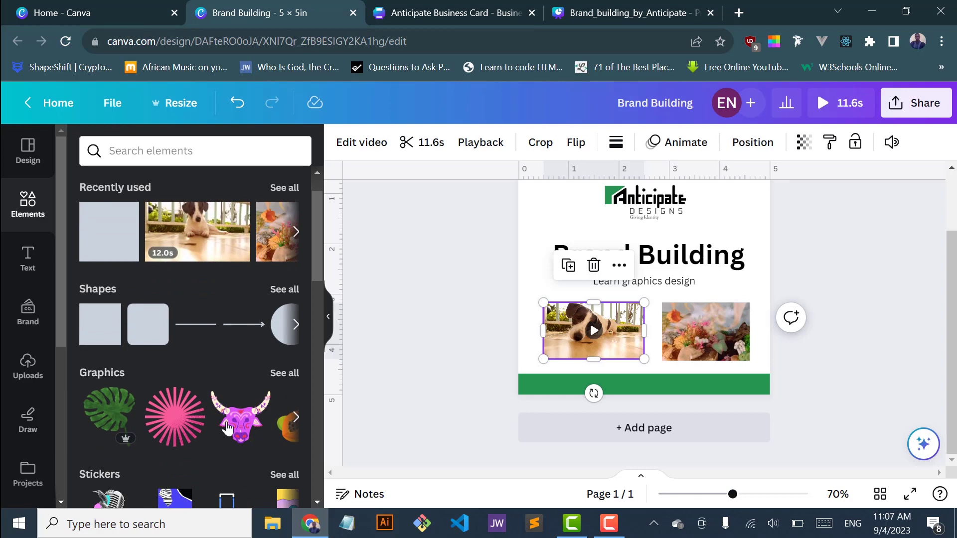
pyautogui.scroll(-3, 199, 434)
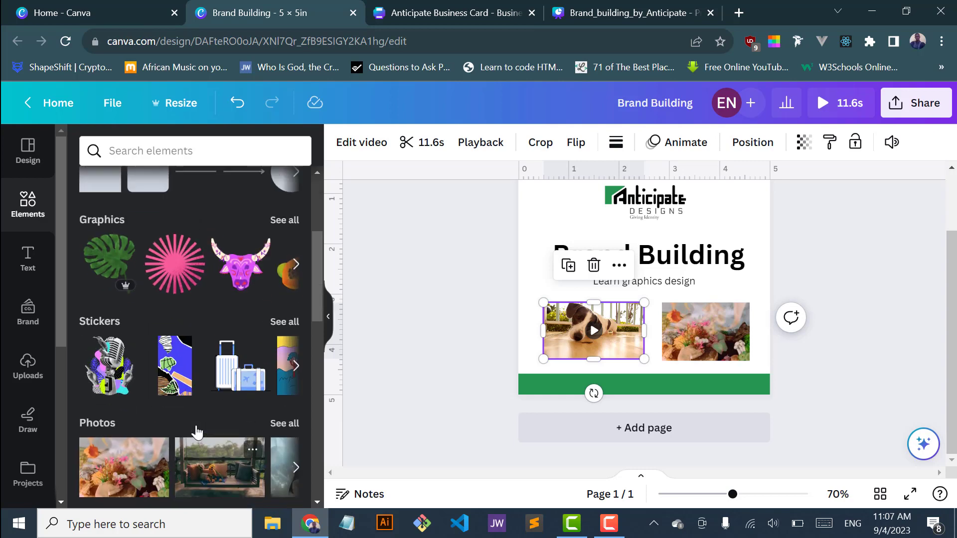
pyautogui.scroll(4, 198, 432)
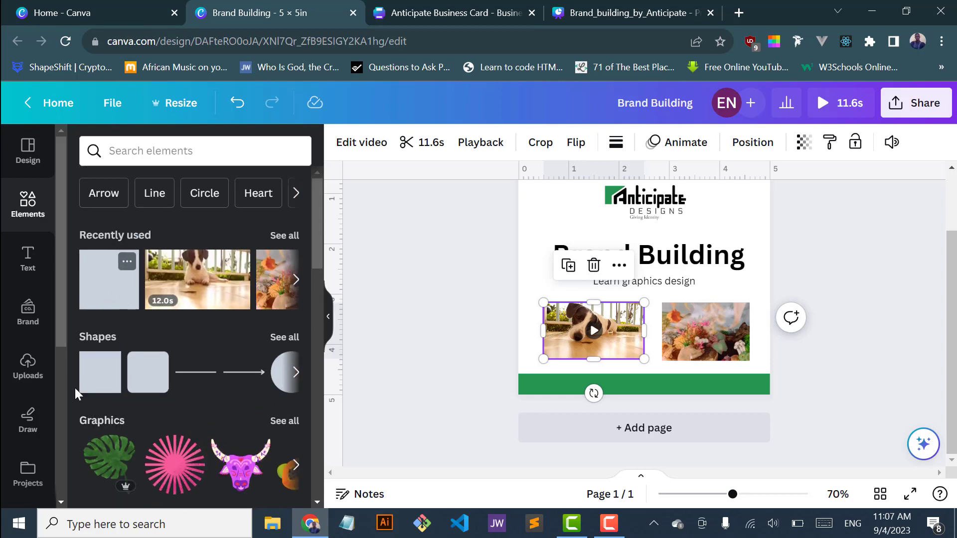
pyautogui.click(282, 339)
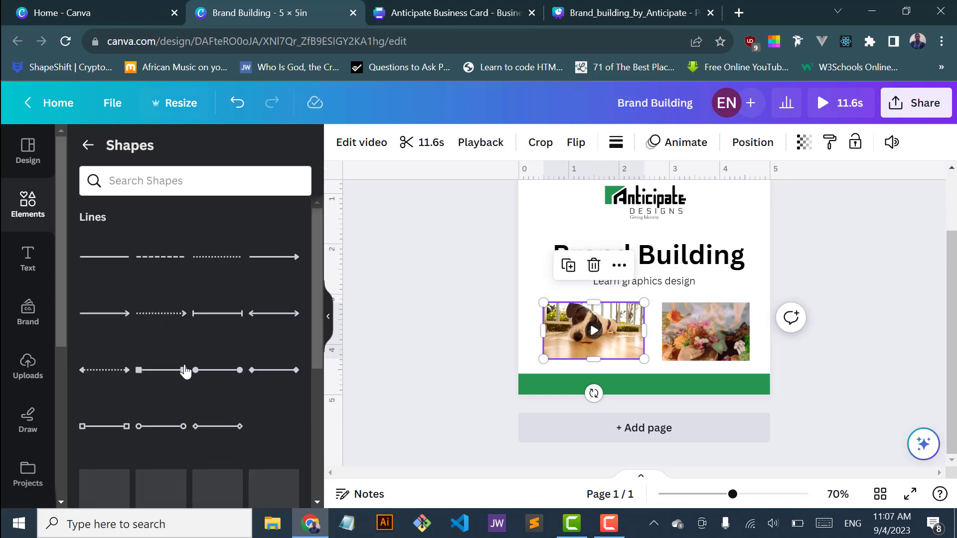
pyautogui.click(86, 146)
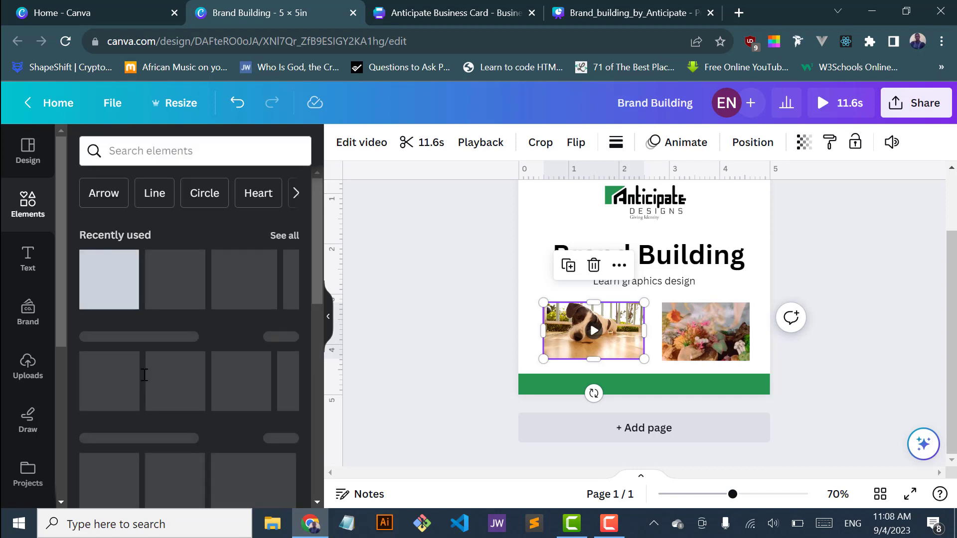
# Search the Graphics collection for "instagram", look over the icons and return to all elements
pyautogui.scroll(-1, 144, 376)
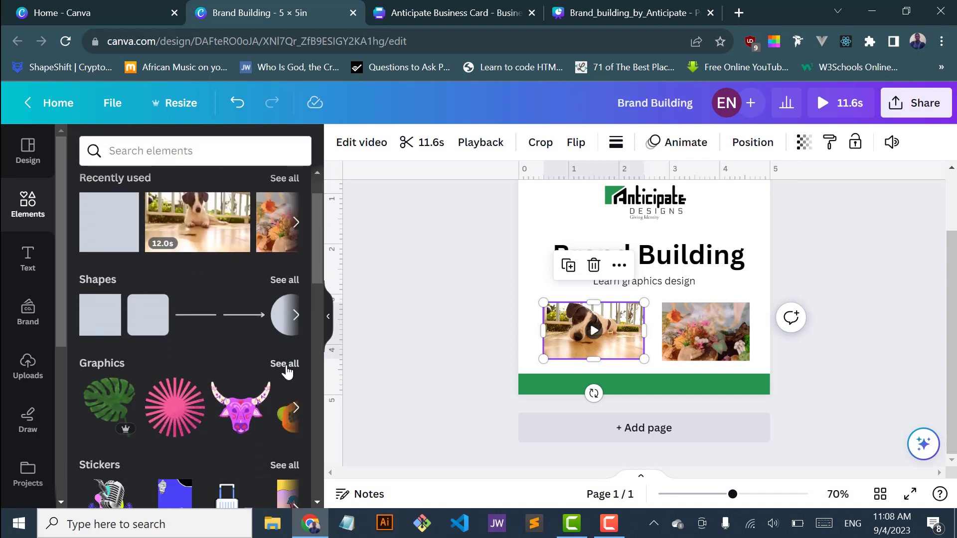
pyautogui.click(285, 364)
pyautogui.click(197, 179)
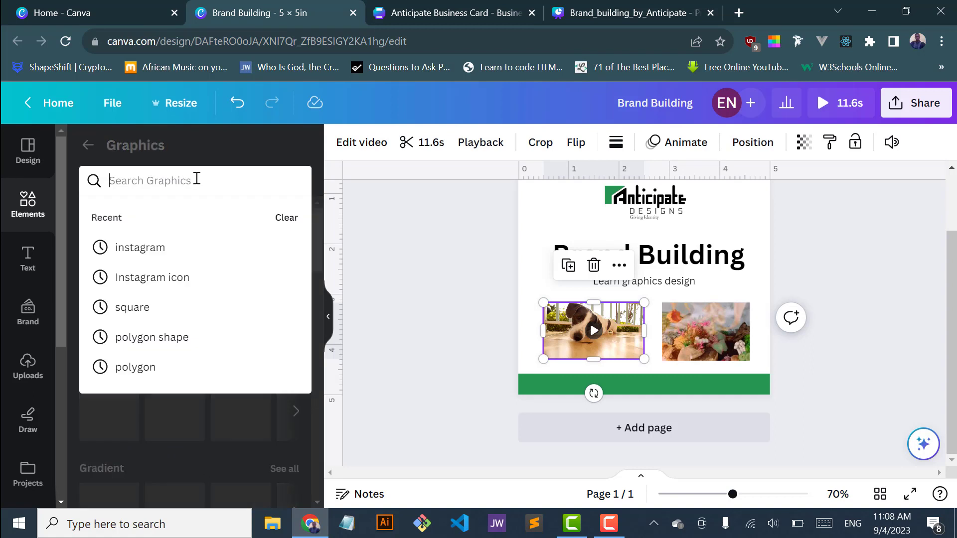
pyautogui.click(136, 249)
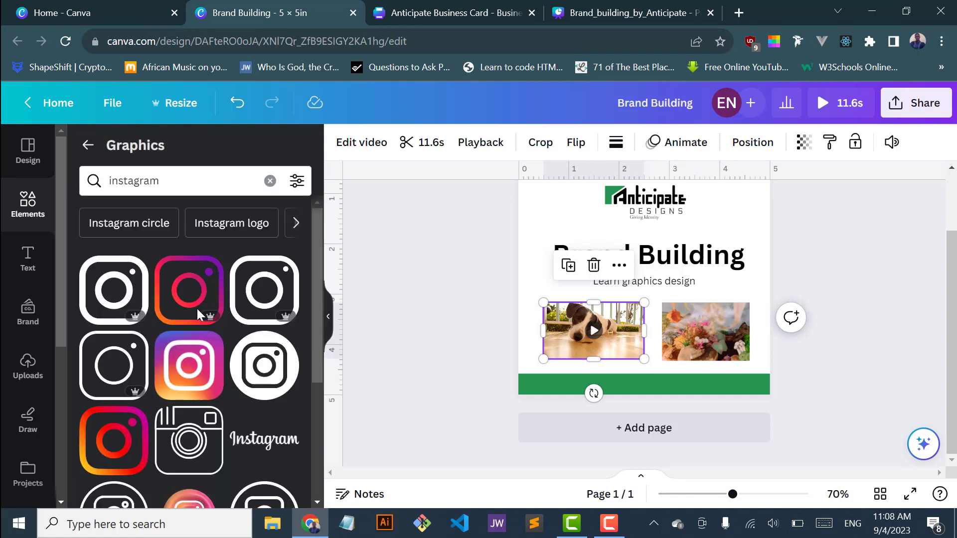
pyautogui.click(88, 147)
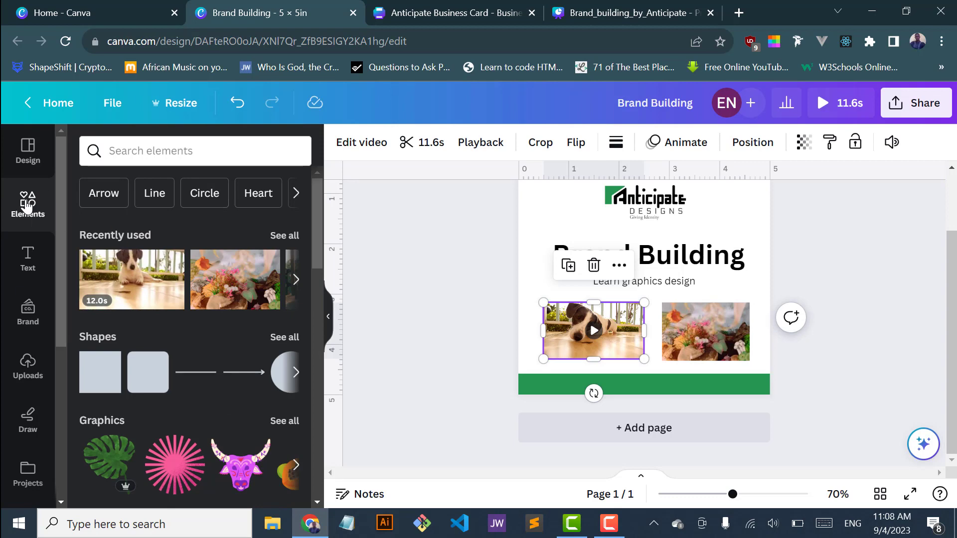
# Search all elements for "instagram" and add the free gradient-coloured Instagram icon from the graphics to the page
pyautogui.click(195, 151)
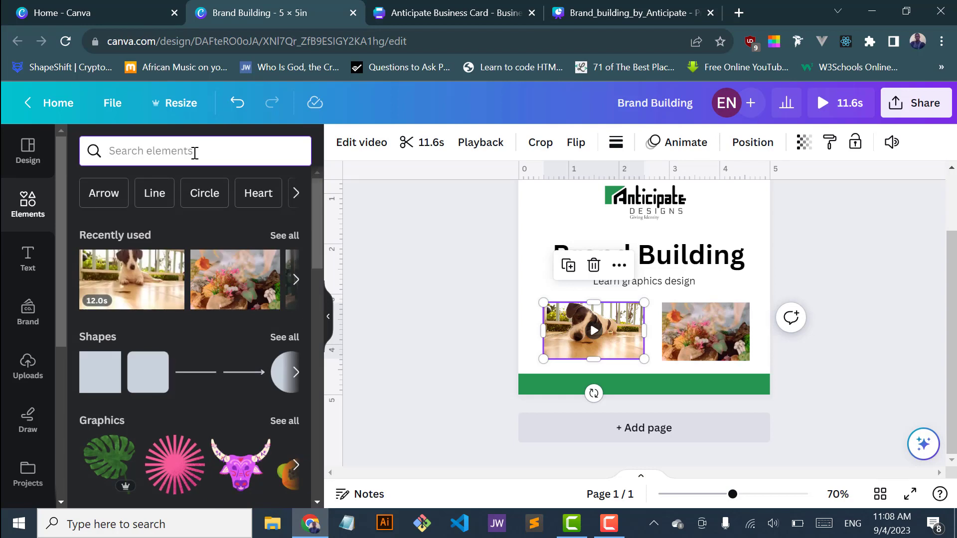
pyautogui.write('inst')
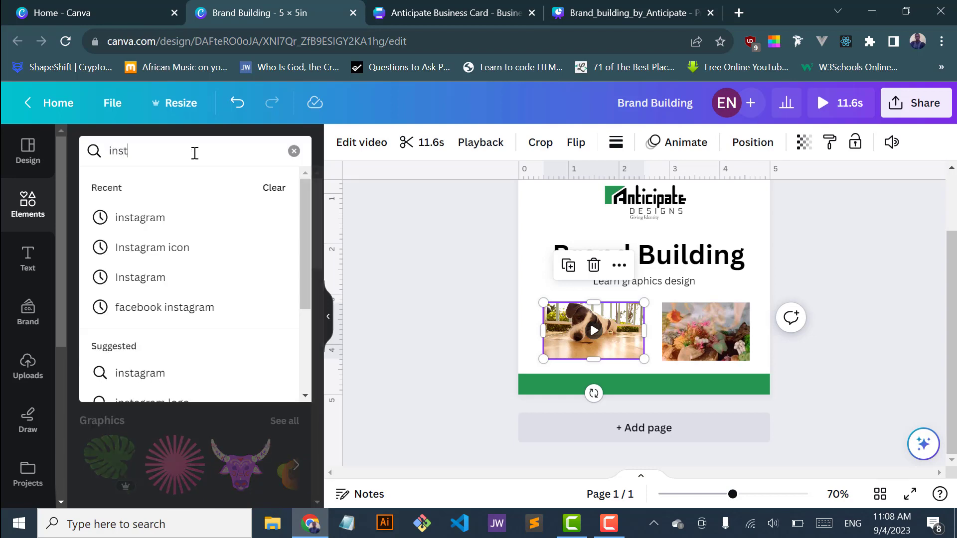
pyautogui.click(145, 222)
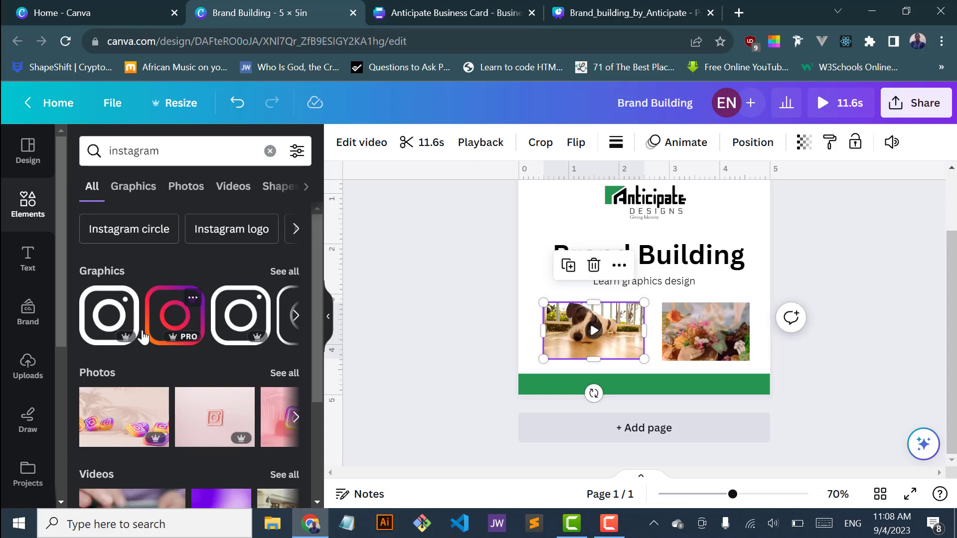
pyautogui.hscroll(5, 242, 321)
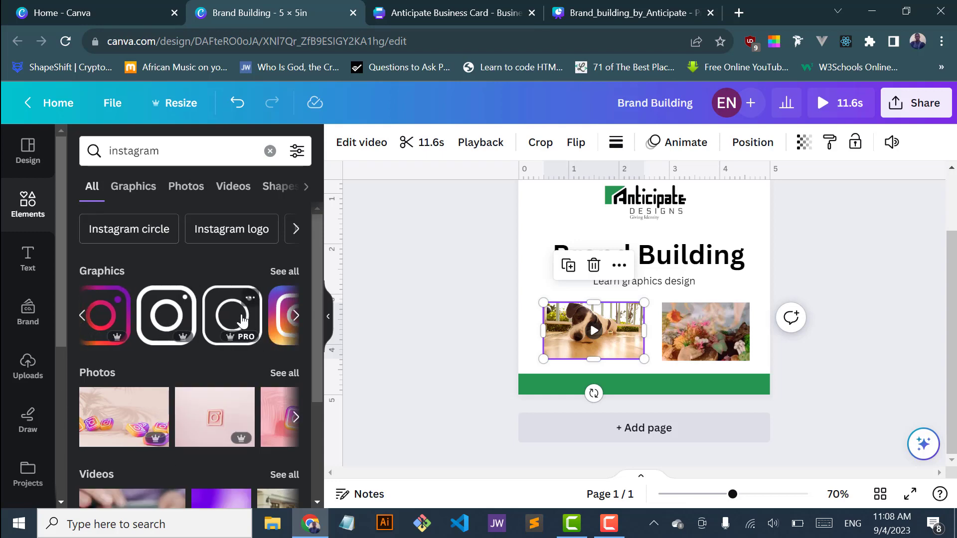
pyautogui.hscroll(5, 242, 321)
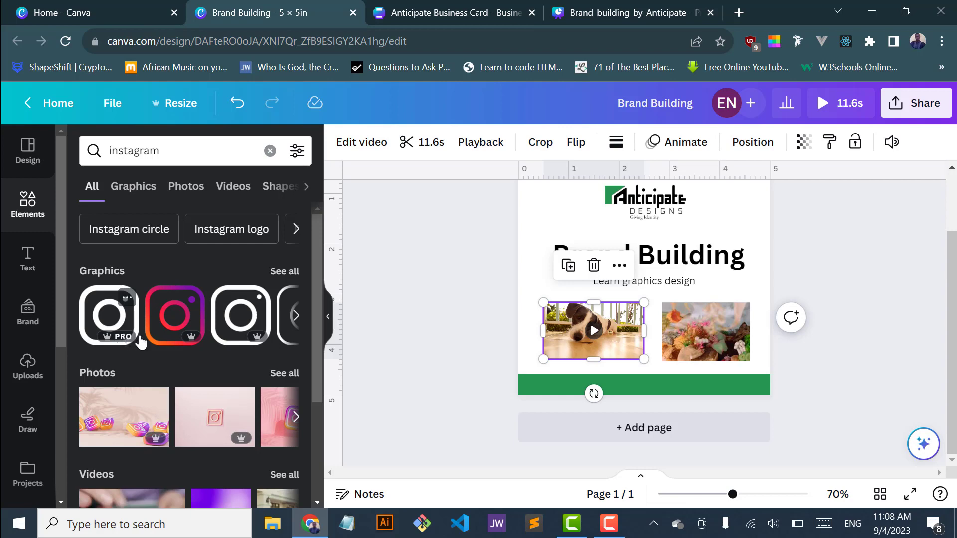
pyautogui.hscroll(3, 209, 340)
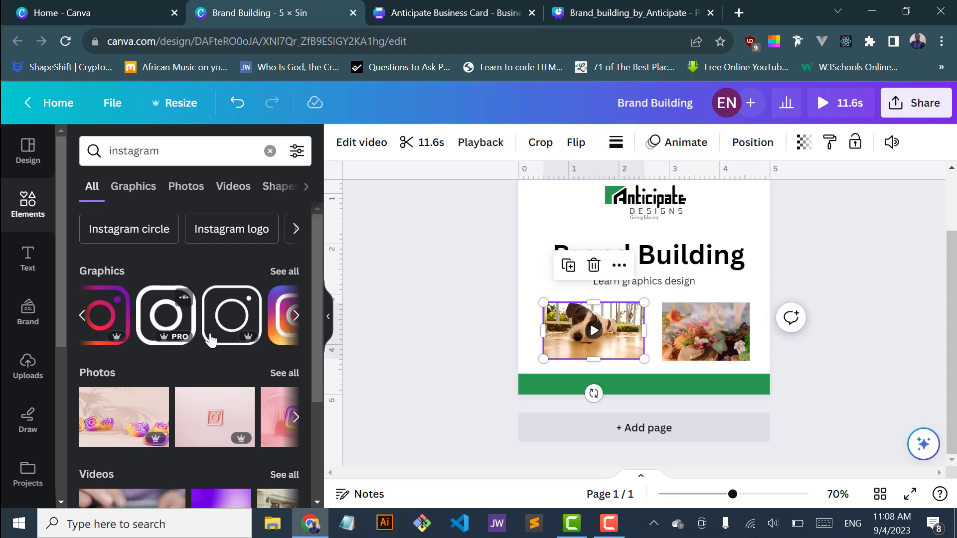
pyautogui.hscroll(5, 209, 340)
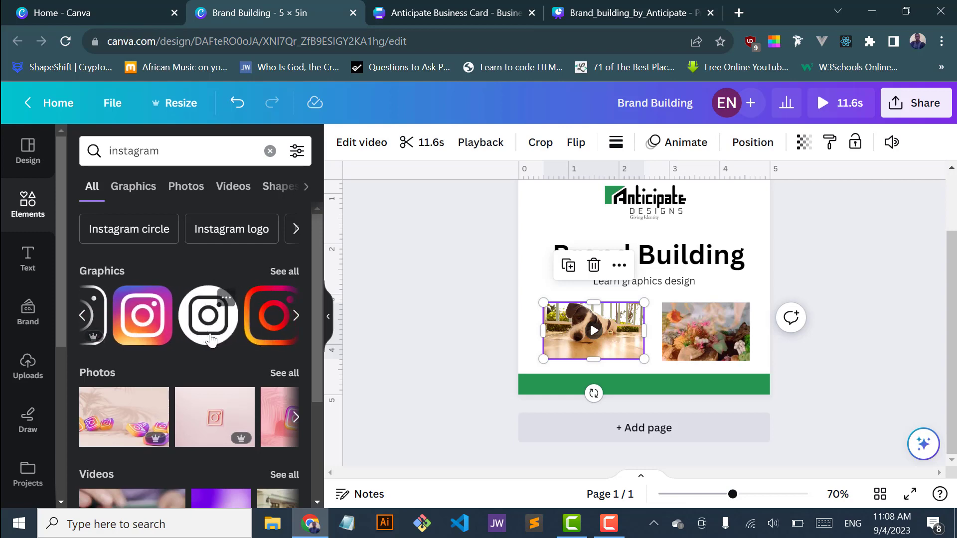
pyautogui.click(152, 321)
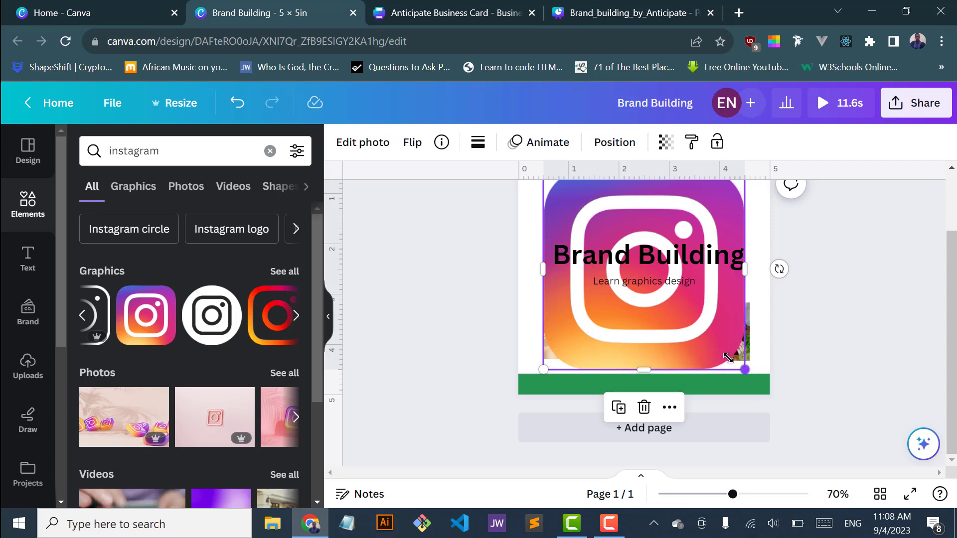
# Shrink the Instagram icon to a small size and place it near the left end of the green bar
pyautogui.moveTo(745, 370); pyautogui.dragTo(553, 322)
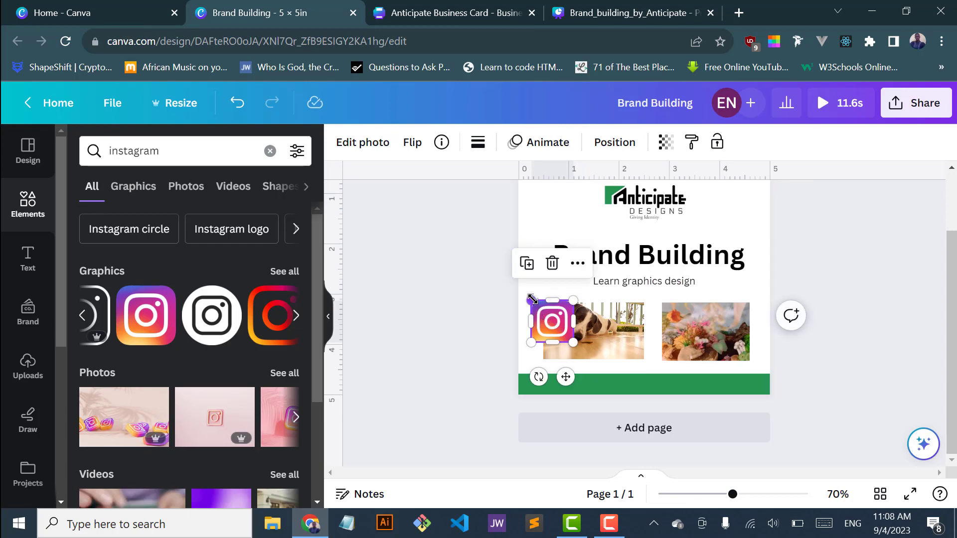
pyautogui.moveTo(540, 312); pyautogui.dragTo(558, 332)
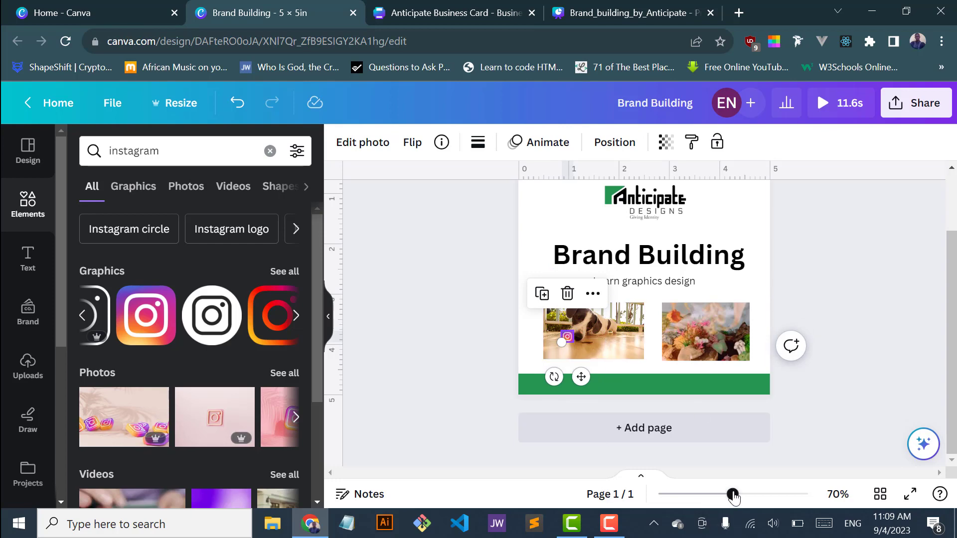
pyautogui.moveTo(732, 496); pyautogui.dragTo(769, 496)
pyautogui.scroll(-3, 675, 395)
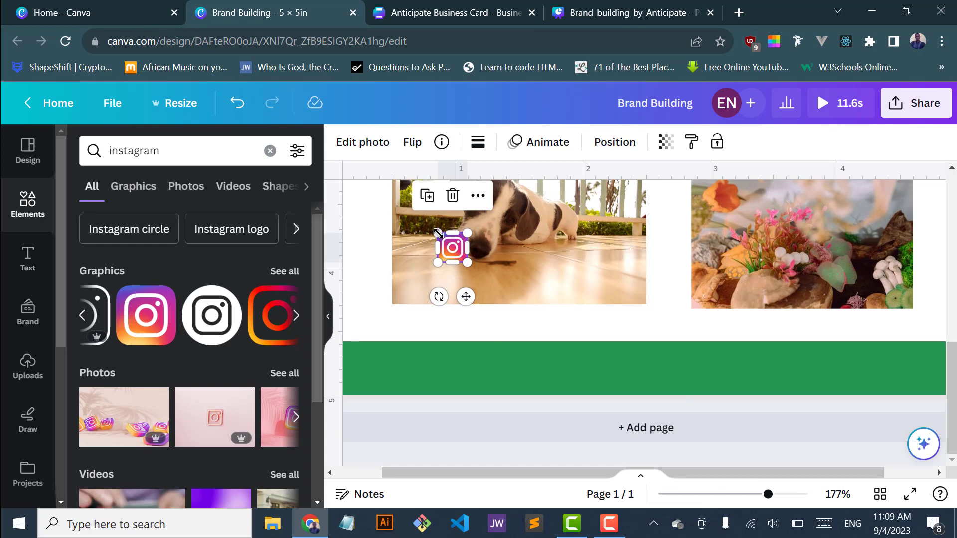
pyautogui.moveTo(453, 251); pyautogui.dragTo(397, 368)
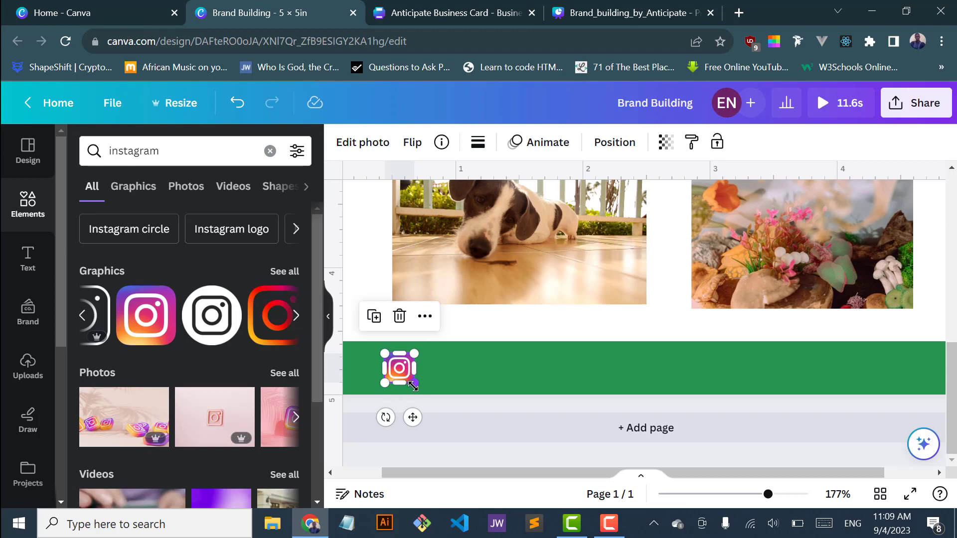
pyautogui.moveTo(408, 379); pyautogui.dragTo(395, 369)
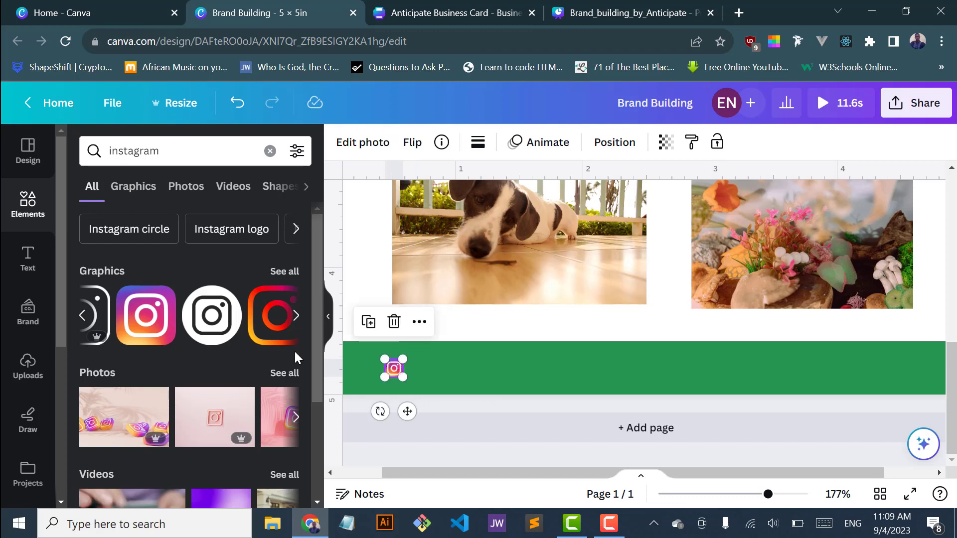
# Add a heading text at font size 18 and place it on the green bar just beside the Instagram icon
pyautogui.click(28, 259)
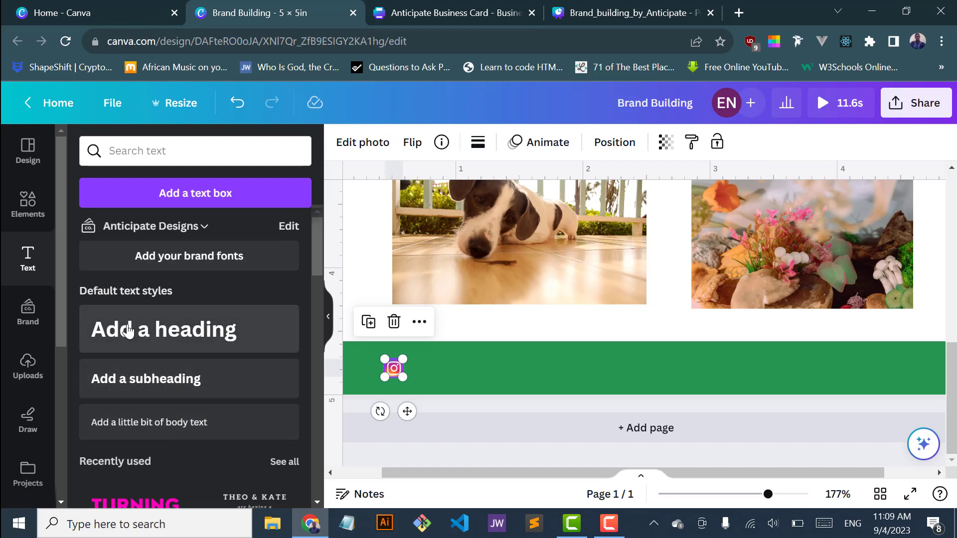
pyautogui.moveTo(128, 329); pyautogui.dragTo(501, 309)
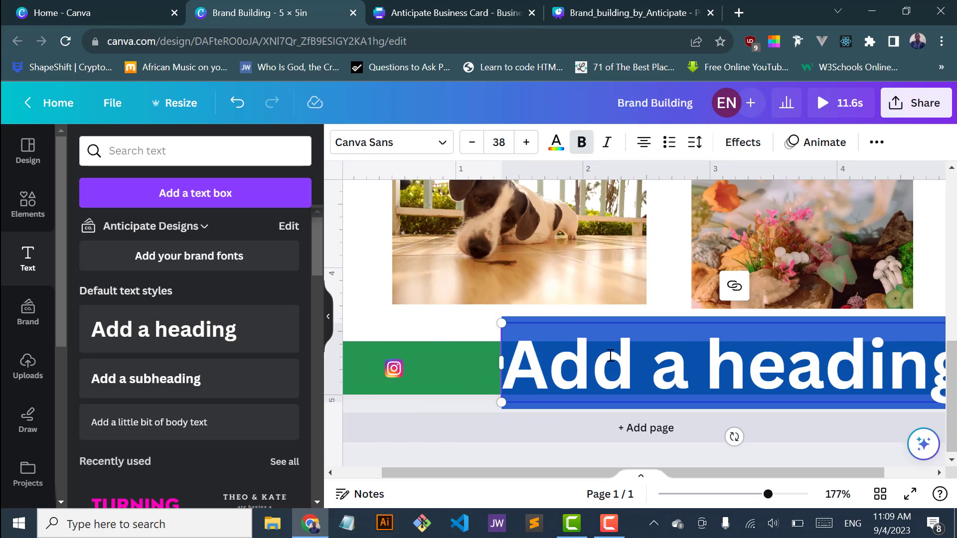
pyautogui.click(499, 144)
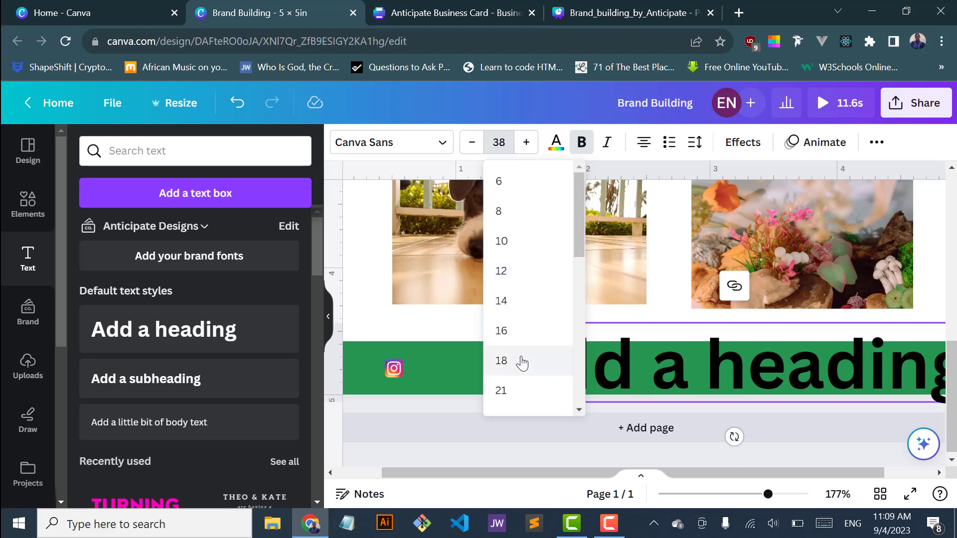
pyautogui.click(522, 363)
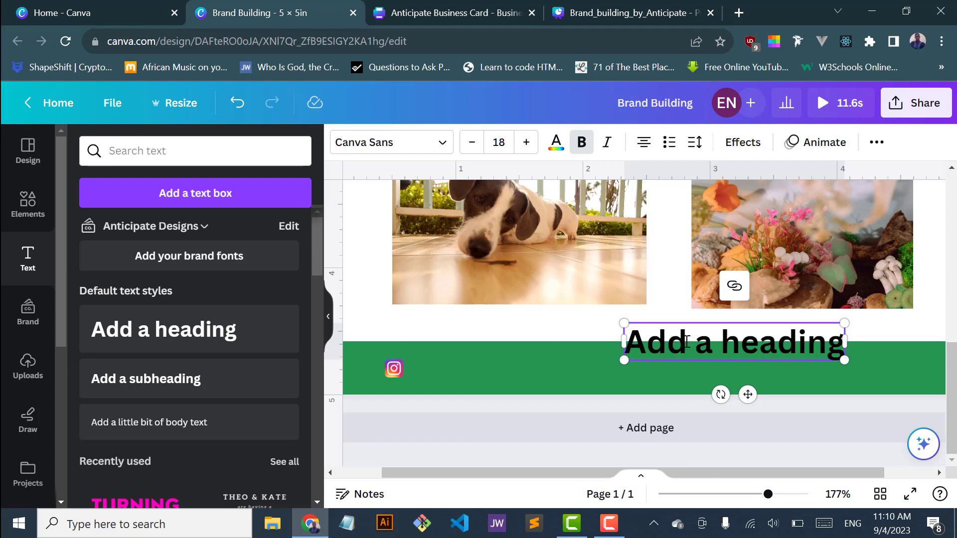
pyautogui.click(688, 342)
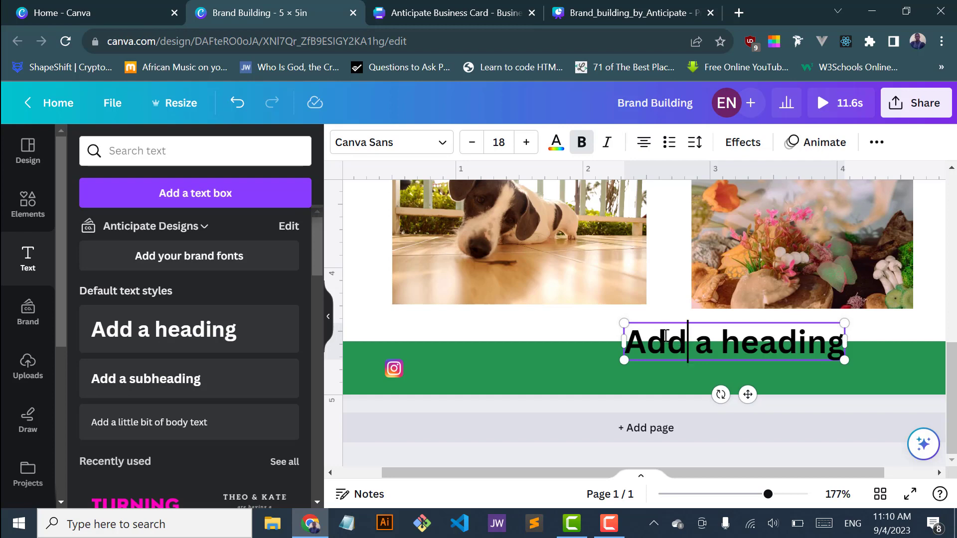
pyautogui.click(578, 325)
pyautogui.click(684, 351)
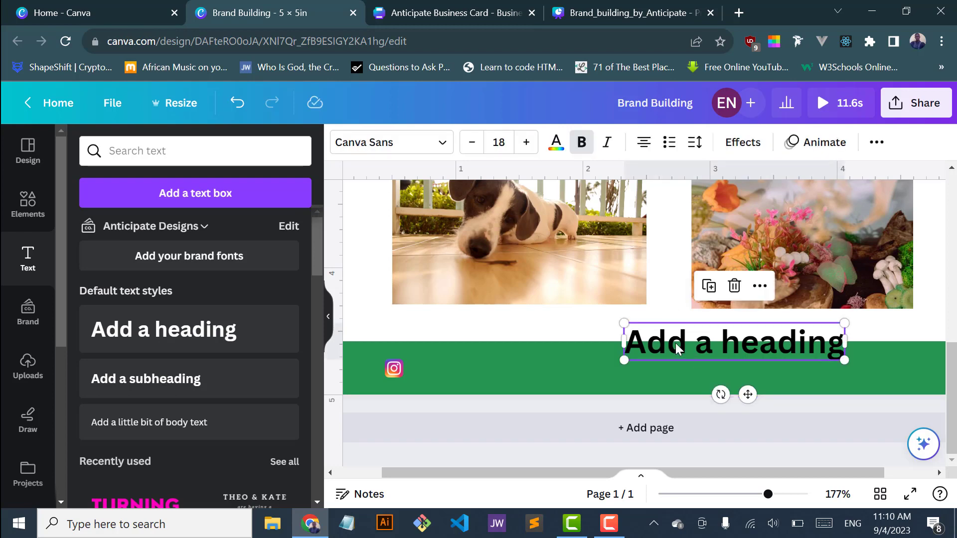
pyautogui.moveTo(670, 343); pyautogui.dragTo(466, 362)
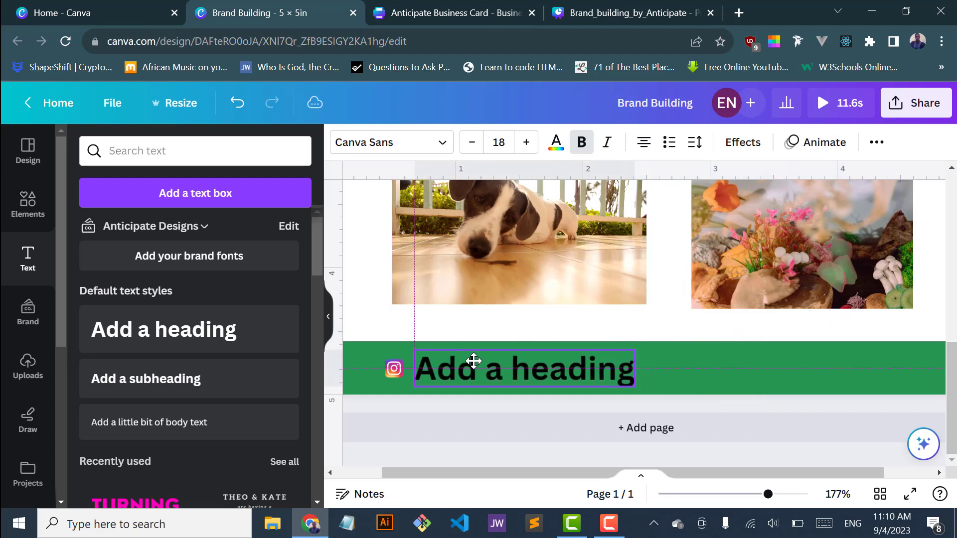
pyautogui.doubleClick(470, 371)
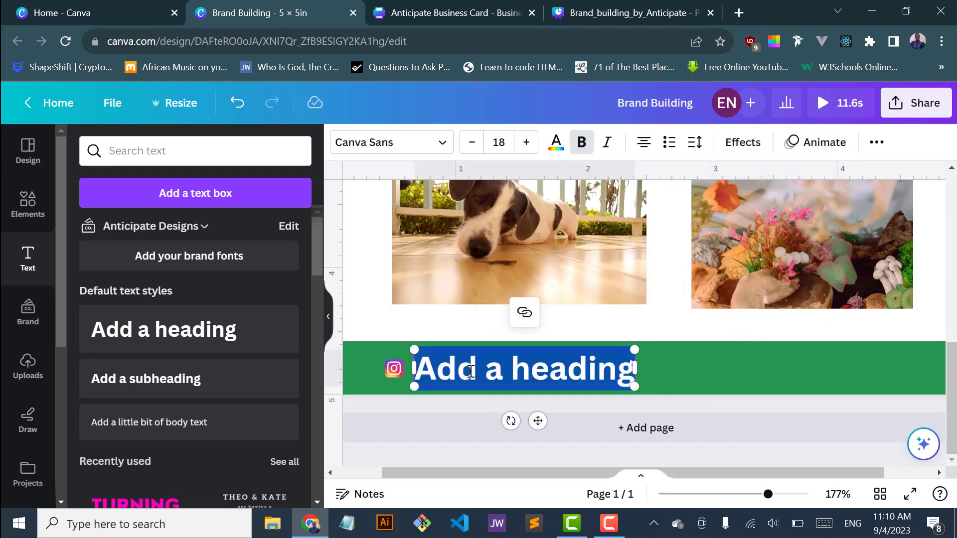
pyautogui.write('@anticipa')
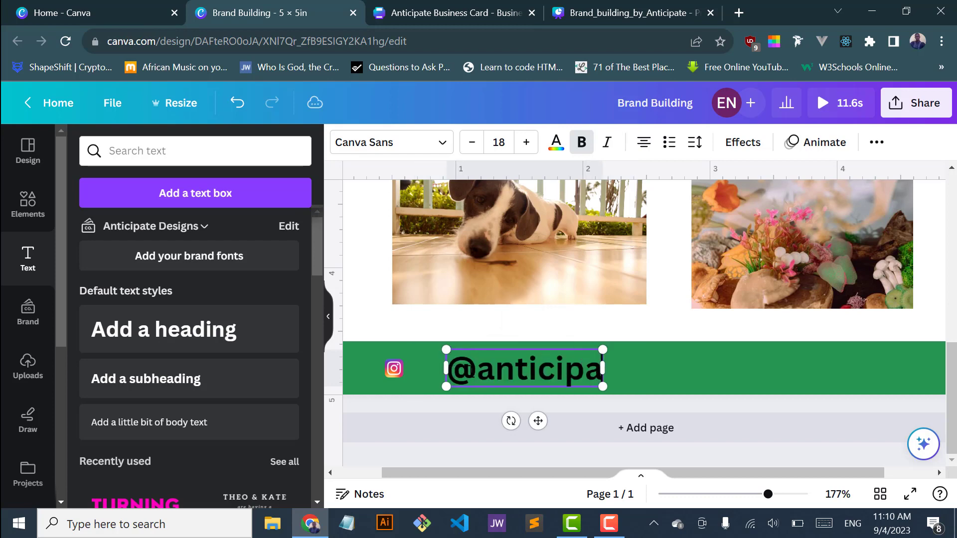
pyautogui.write('te_')
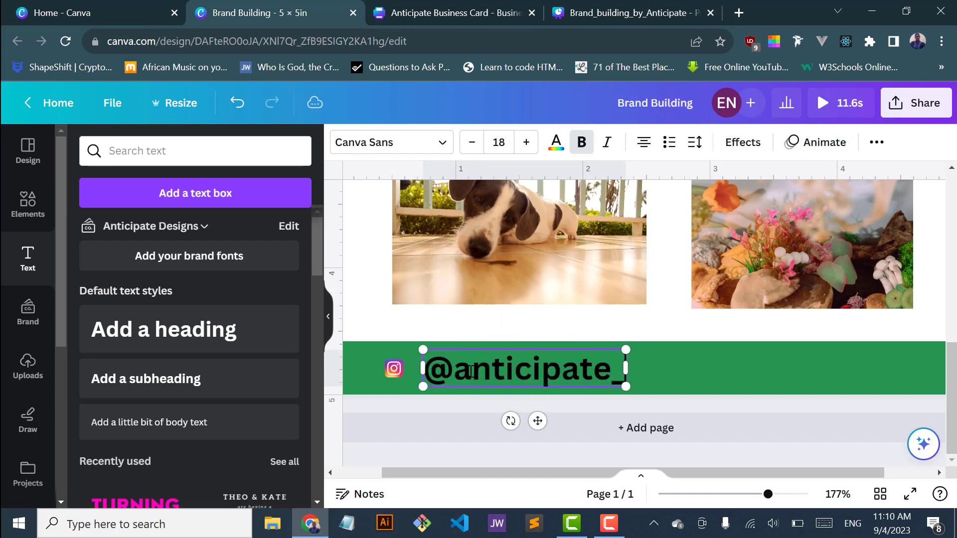
pyautogui.write('design')
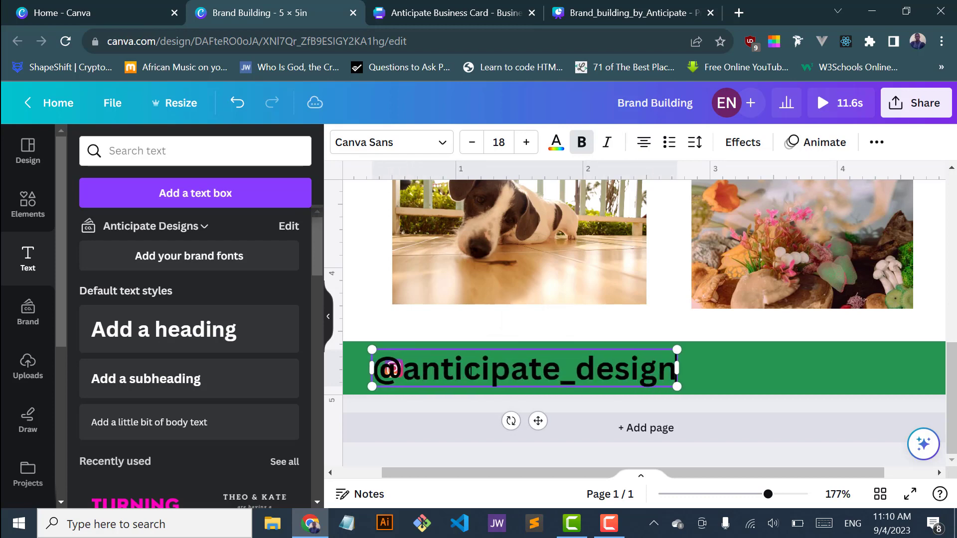
pyautogui.write('s')
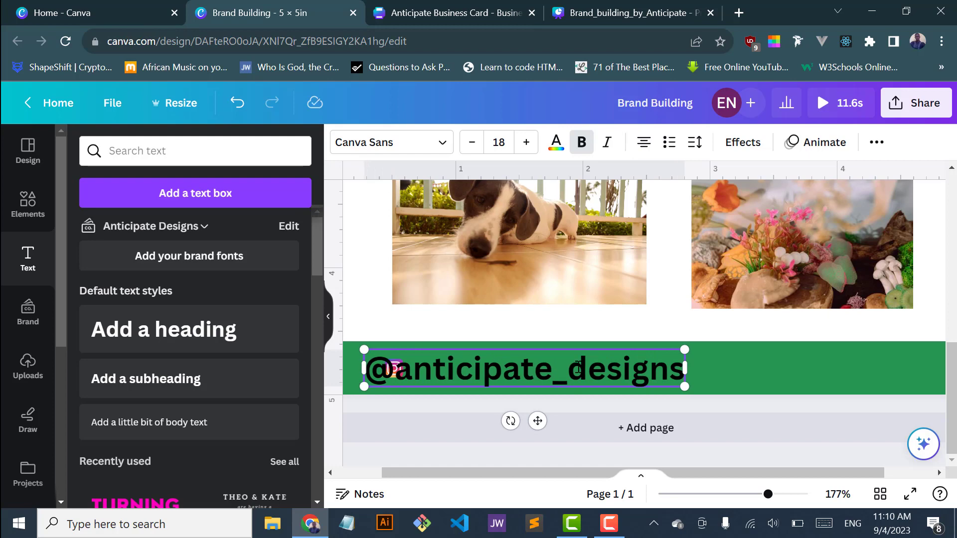
pyautogui.click(550, 321)
pyautogui.click(531, 368)
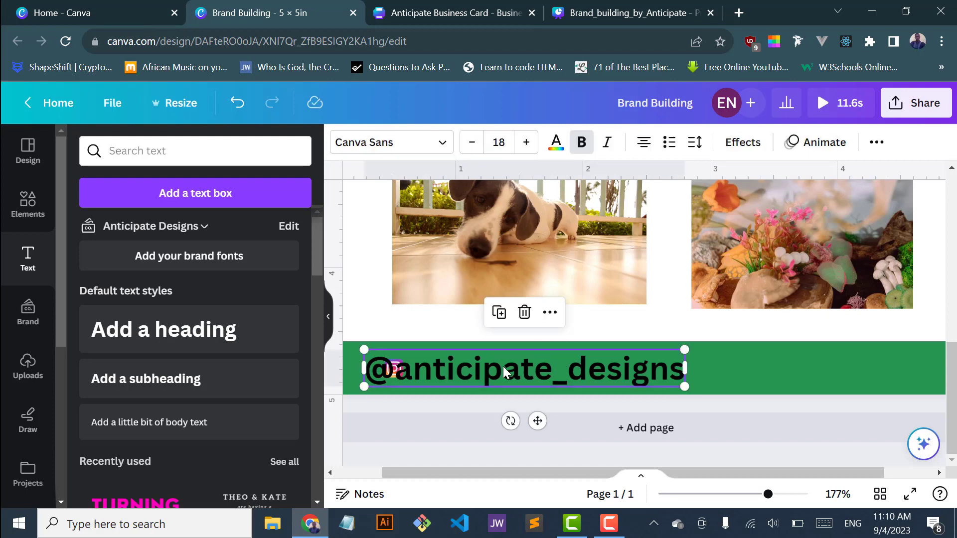
pyautogui.moveTo(498, 374); pyautogui.dragTo(549, 374)
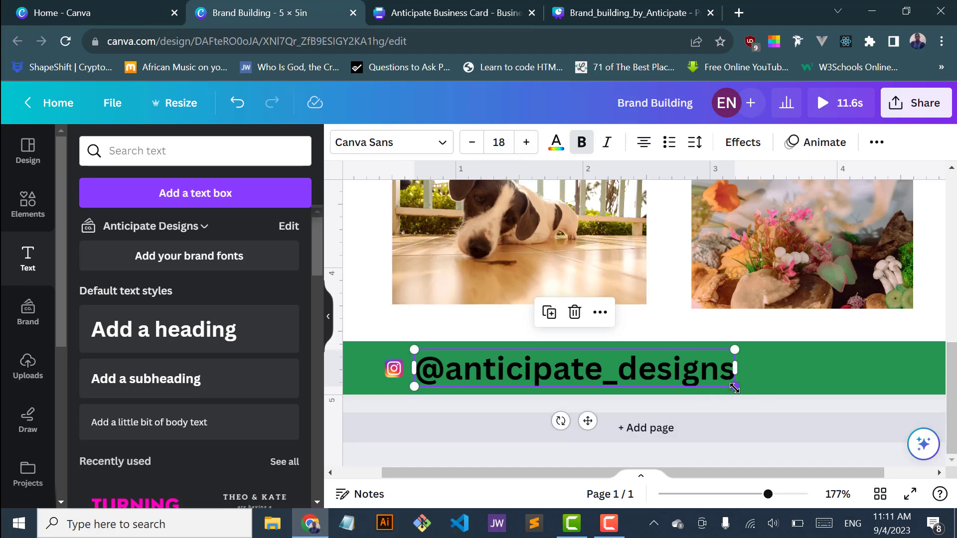
pyautogui.moveTo(734, 388); pyautogui.dragTo(632, 374)
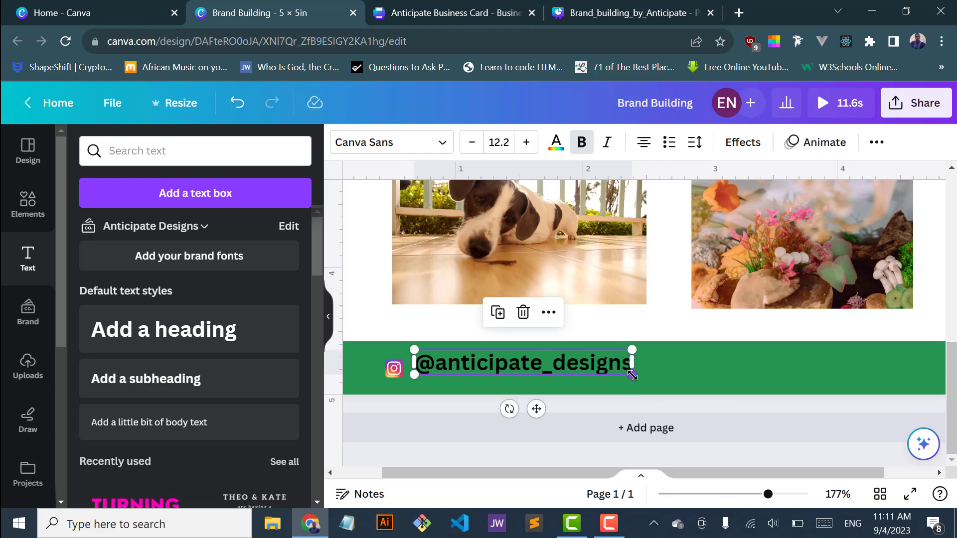
pyautogui.moveTo(631, 374); pyautogui.dragTo(587, 367)
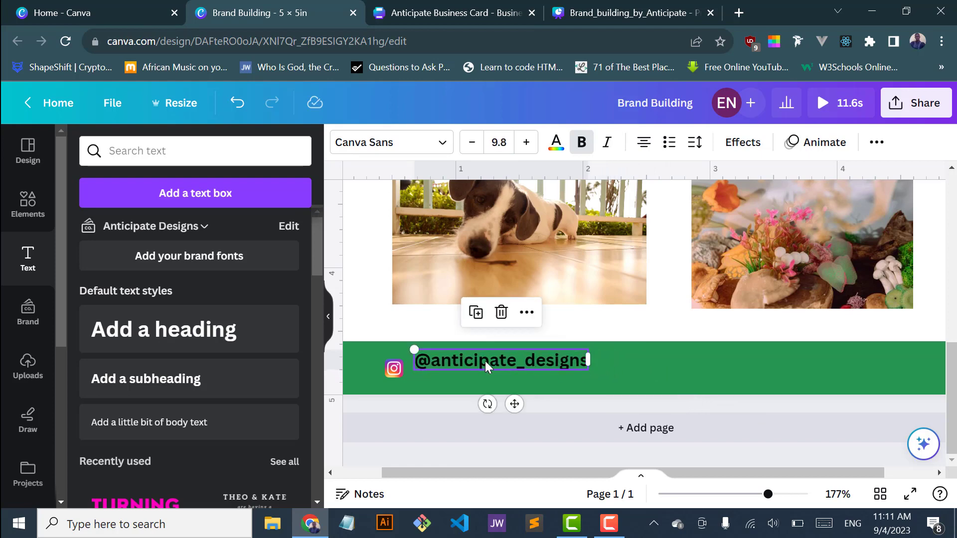
pyautogui.moveTo(485, 361); pyautogui.dragTo(482, 368)
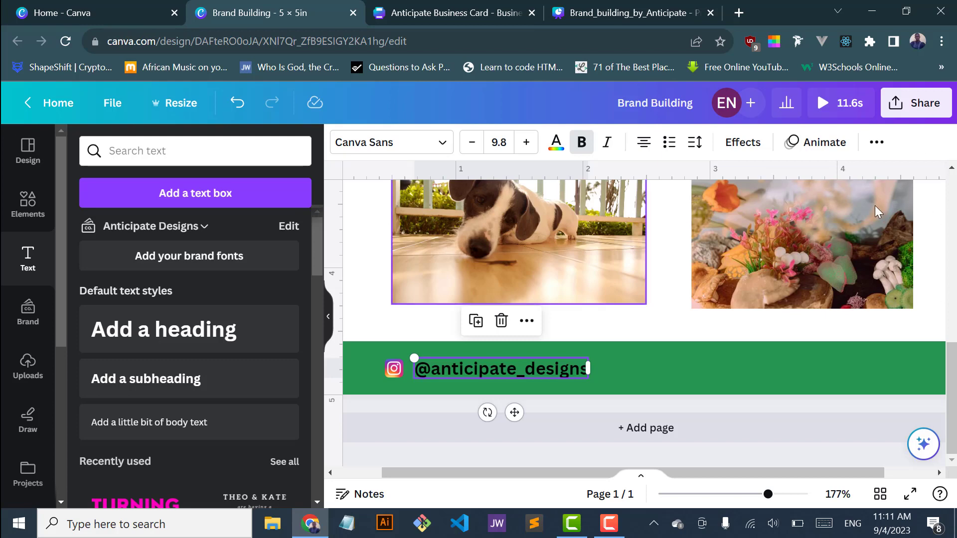
pyautogui.click(779, 260)
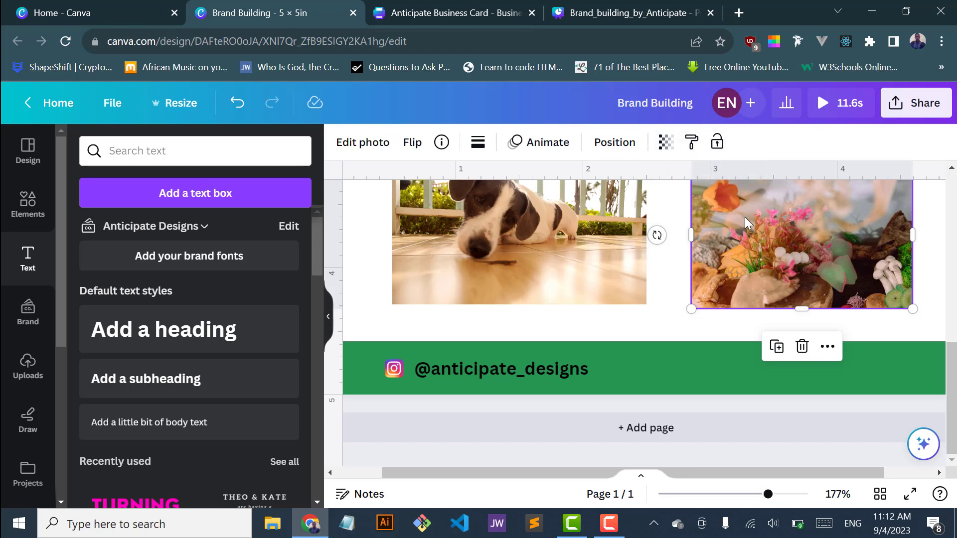
pyautogui.click(483, 369)
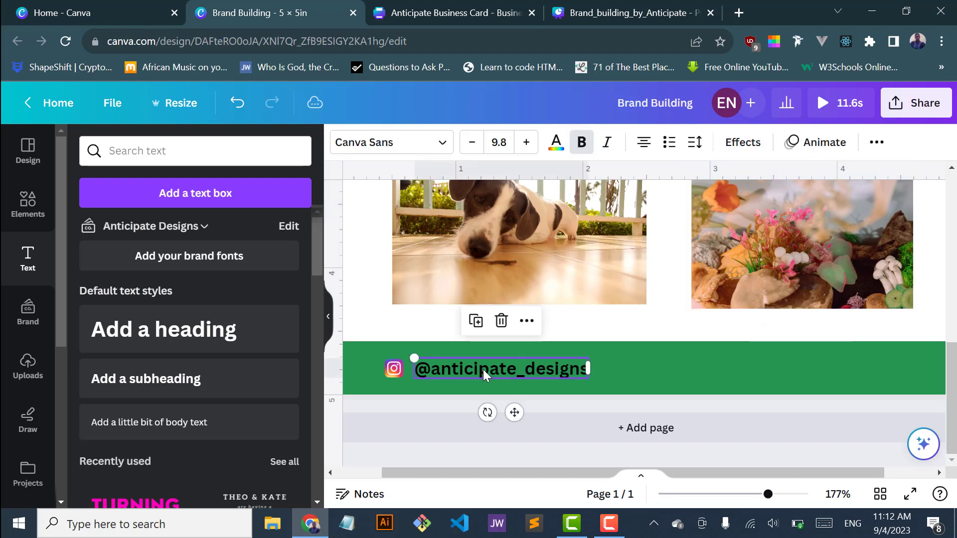
pyautogui.click(557, 146)
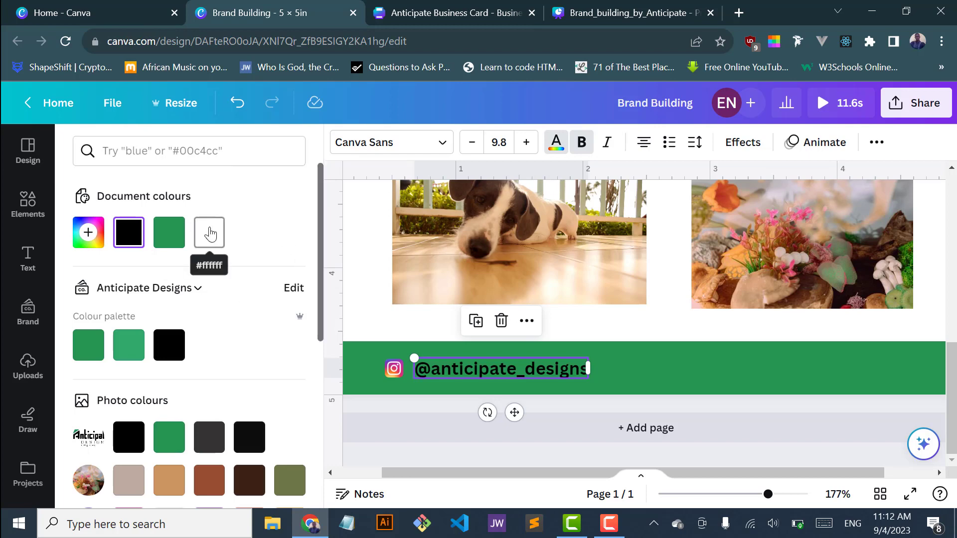
pyautogui.click(210, 233)
pyautogui.click(573, 333)
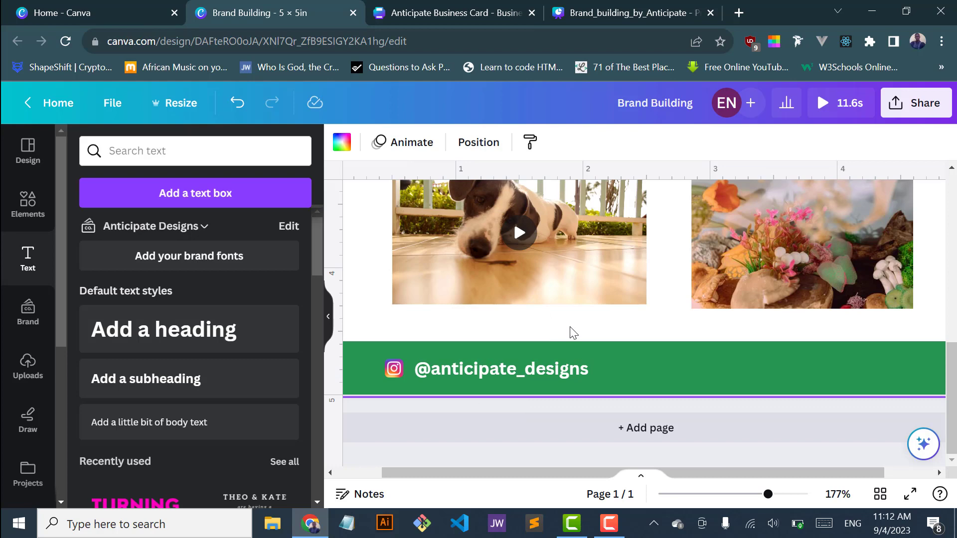
pyautogui.click(496, 369)
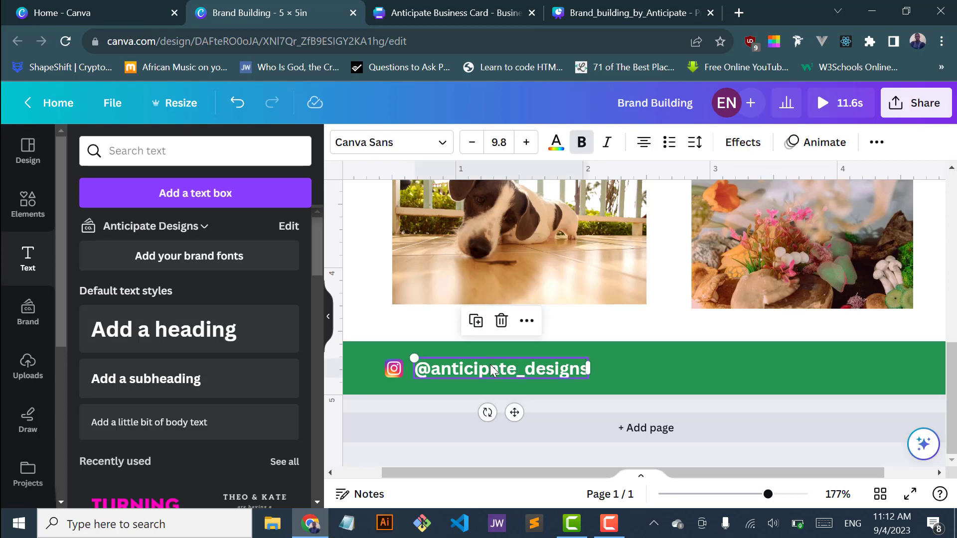
pyautogui.click(581, 143)
pyautogui.click(583, 321)
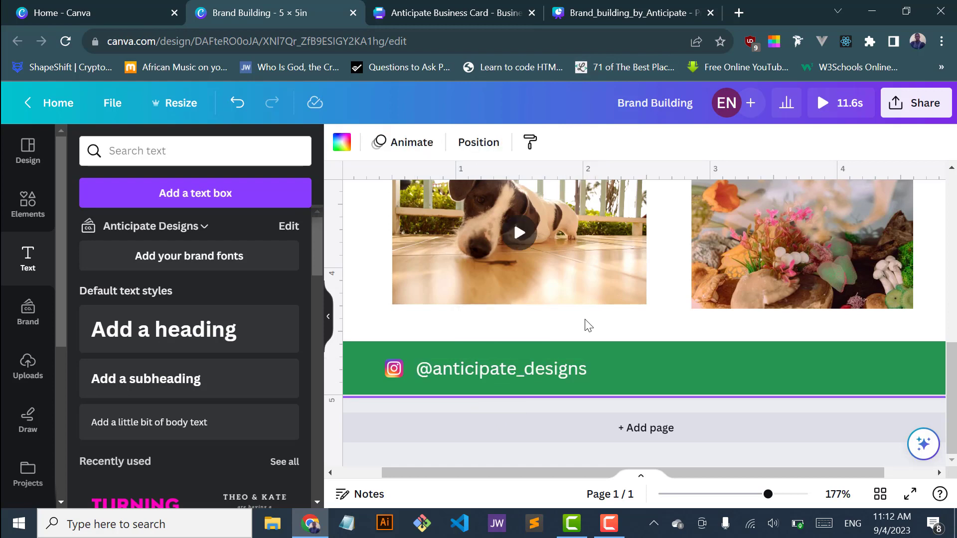
pyautogui.click(500, 371)
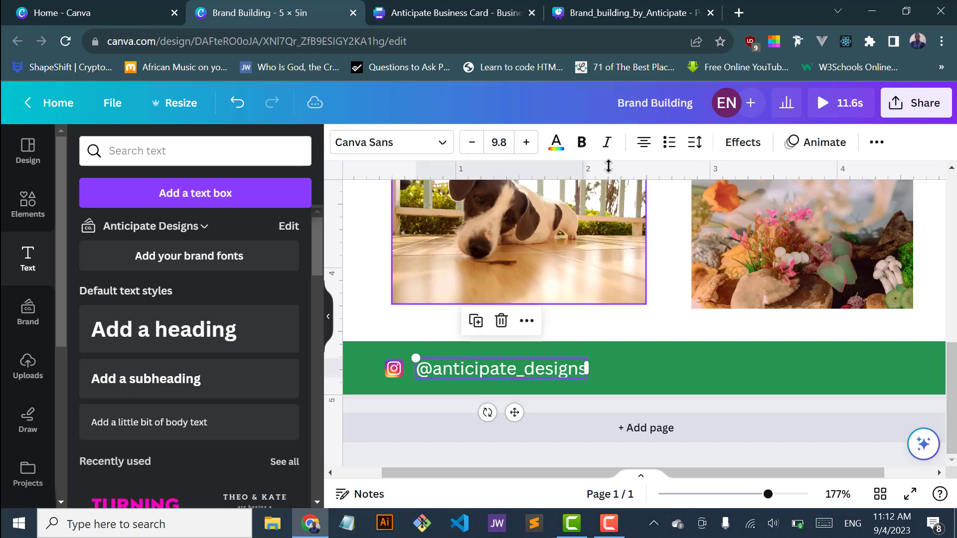
pyautogui.click(582, 143)
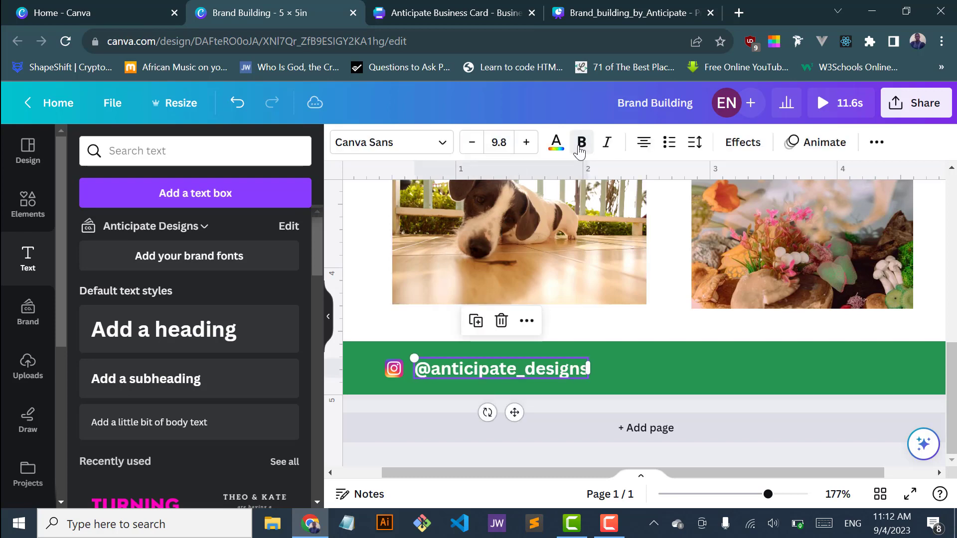
pyautogui.click(608, 144)
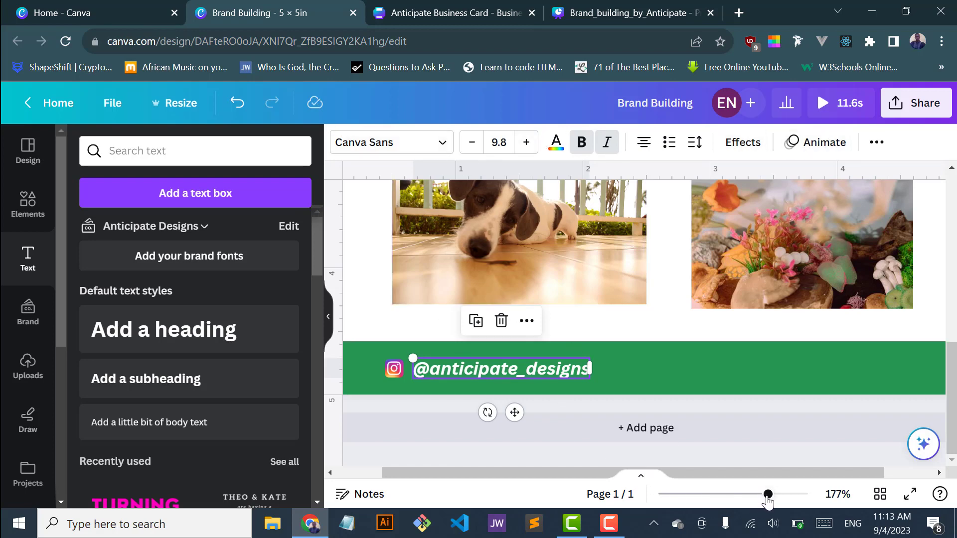
# Zoom out to 59%, preview the whole design in full screen and return to the editor
pyautogui.moveTo(767, 494); pyautogui.dragTo(726, 494)
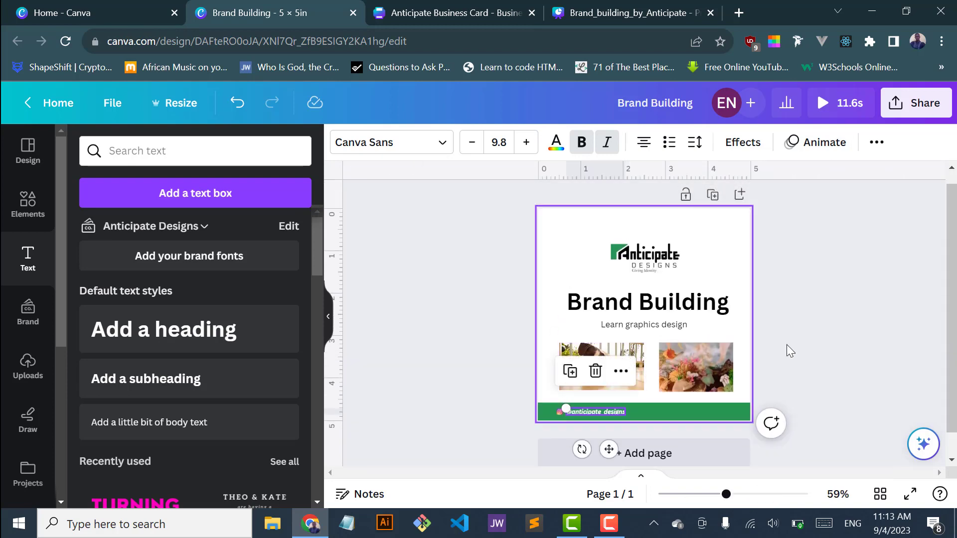
pyautogui.click(910, 494)
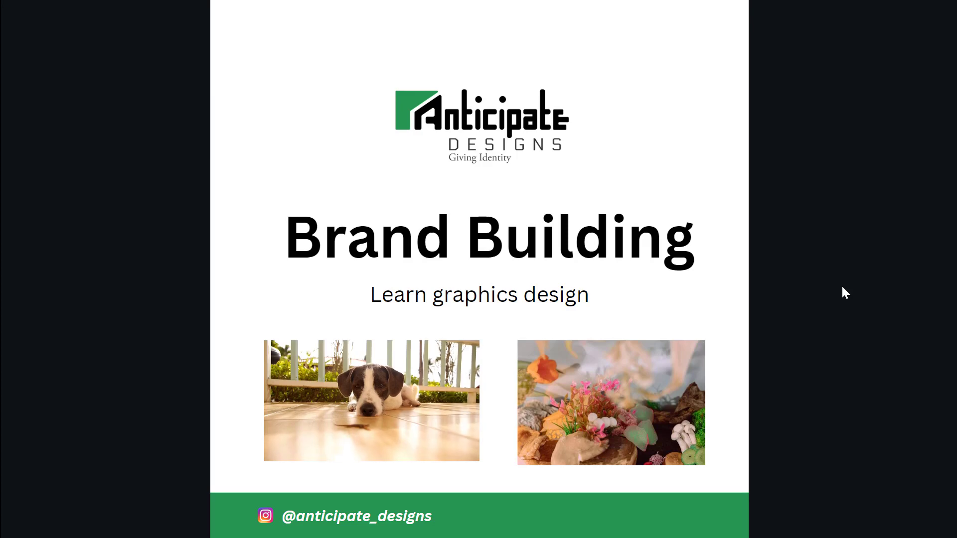
pyautogui.press('Escape')
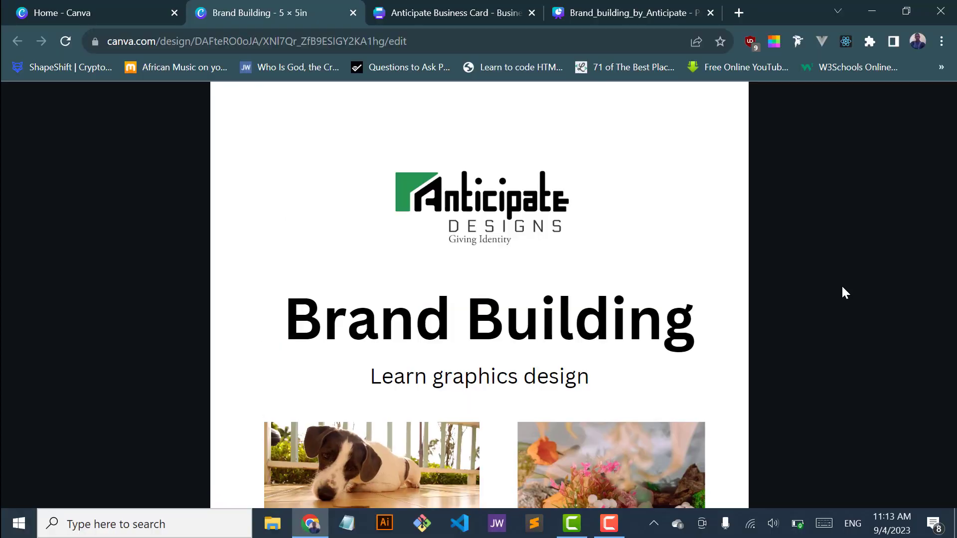
pyautogui.press('Escape')
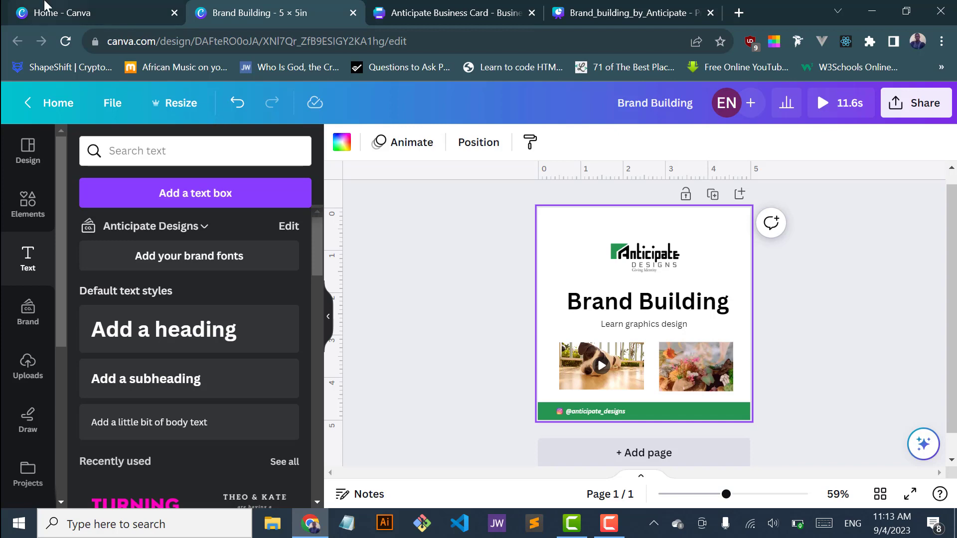
# Switch to the Canva home page and open the Flyer (A4 21 × 29.7 cm) templates from the template search
pyautogui.click(102, 10)
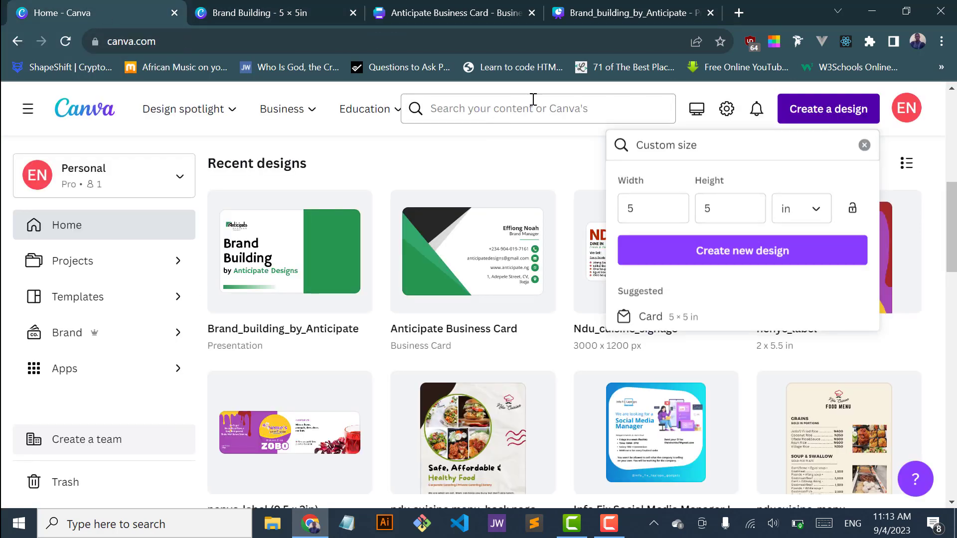
pyautogui.click(539, 109)
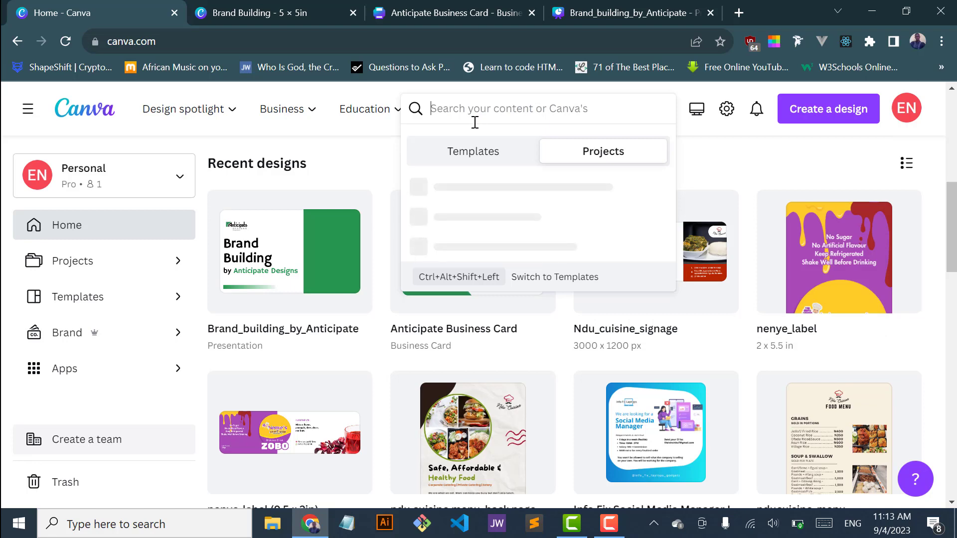
pyautogui.click(459, 151)
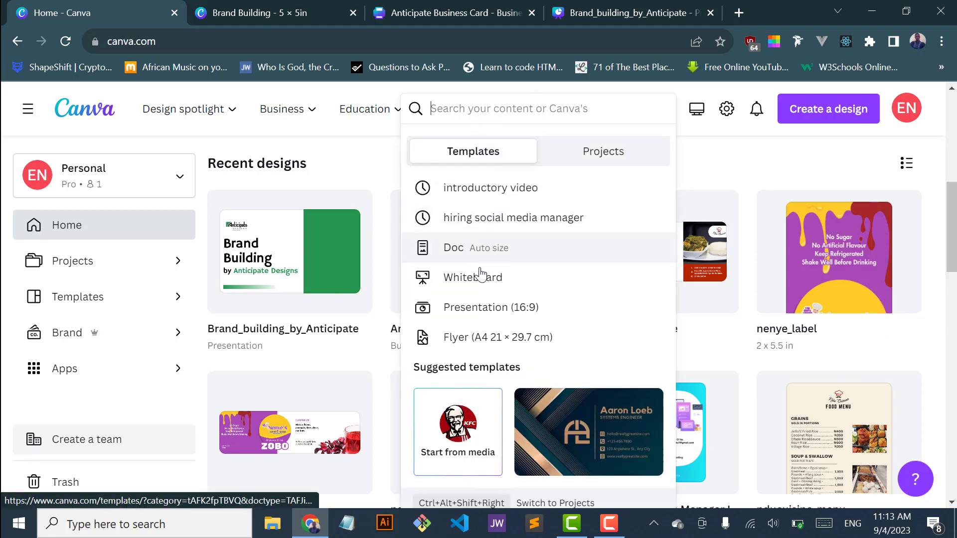
pyautogui.click(465, 340)
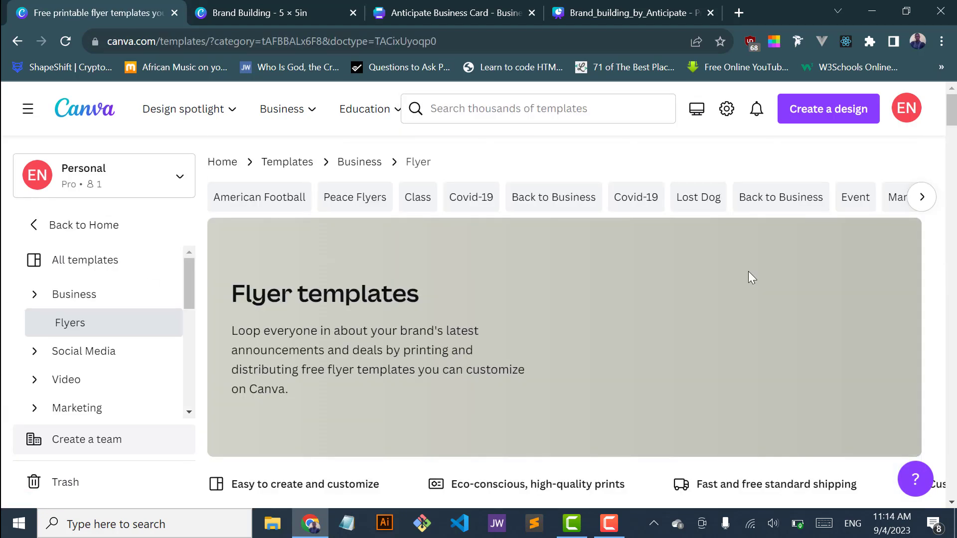
# Find the Blue & Orange Modern Grow Your Business A4 Flyer among the flyer templates and open it for customisation
pyautogui.scroll(-3, 749, 272)
pyautogui.scroll(-3, 748, 274)
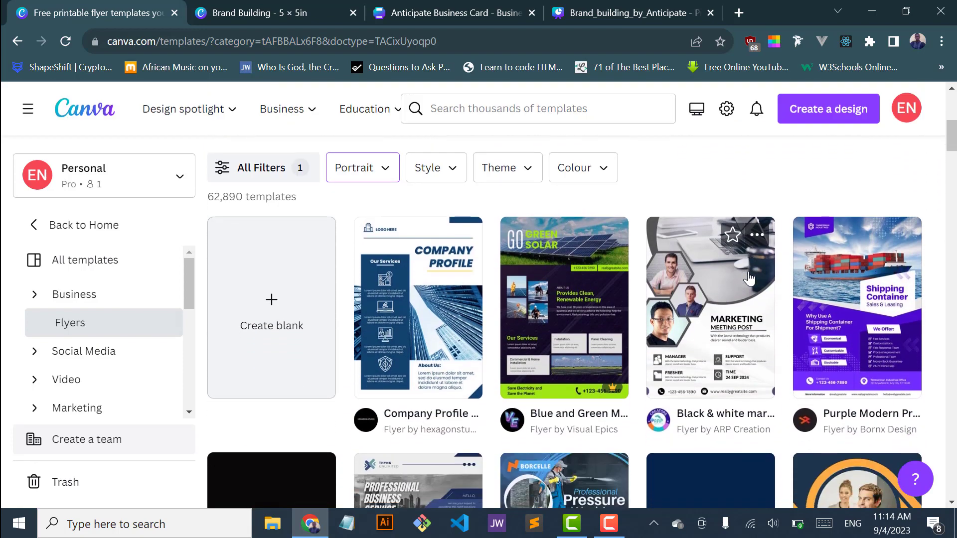
pyautogui.scroll(-3, 748, 277)
pyautogui.scroll(-5, 749, 278)
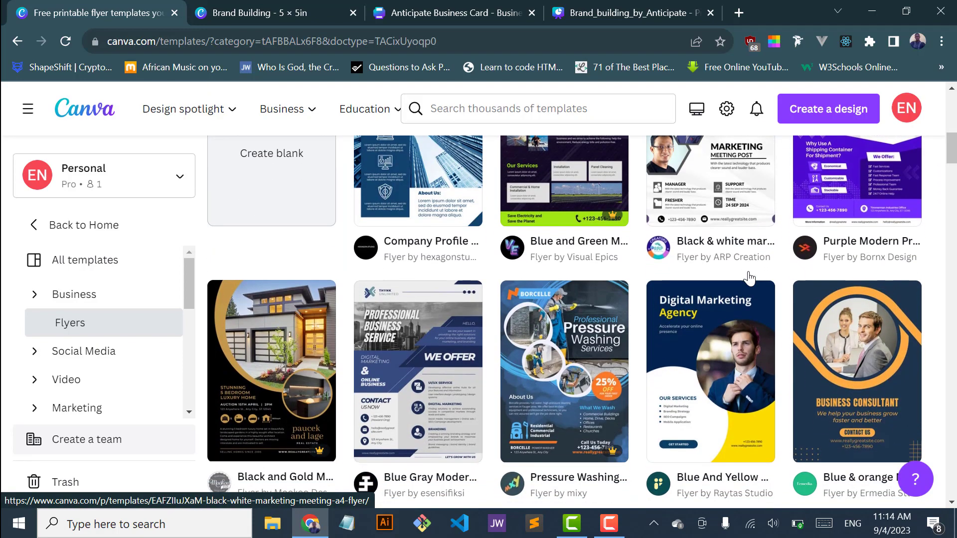
pyautogui.scroll(1, 749, 277)
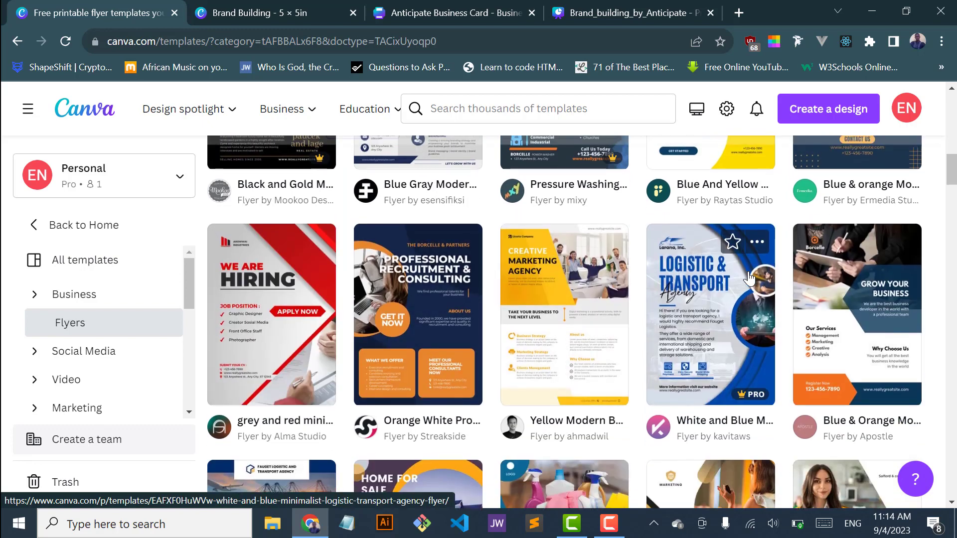
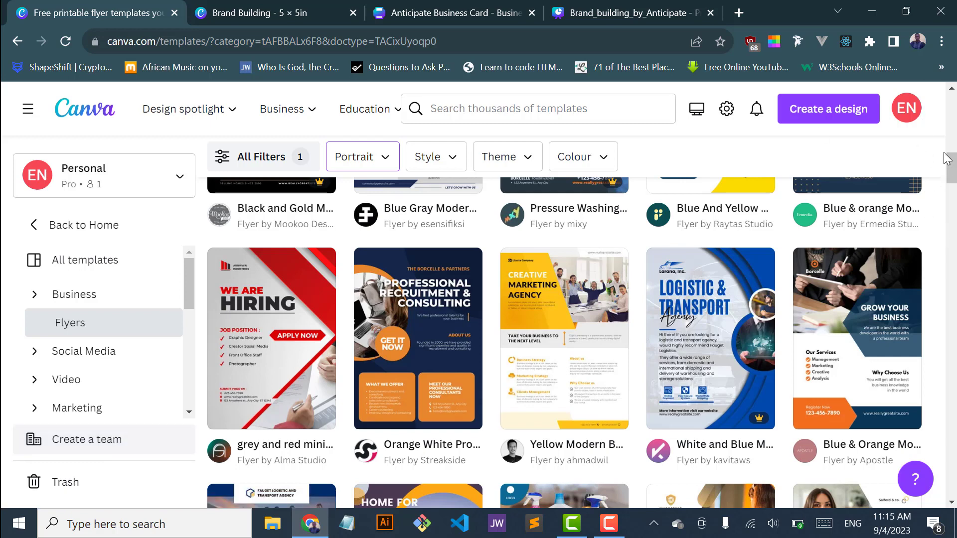
pyautogui.scroll(4, 684, 310)
pyautogui.scroll(1, 683, 309)
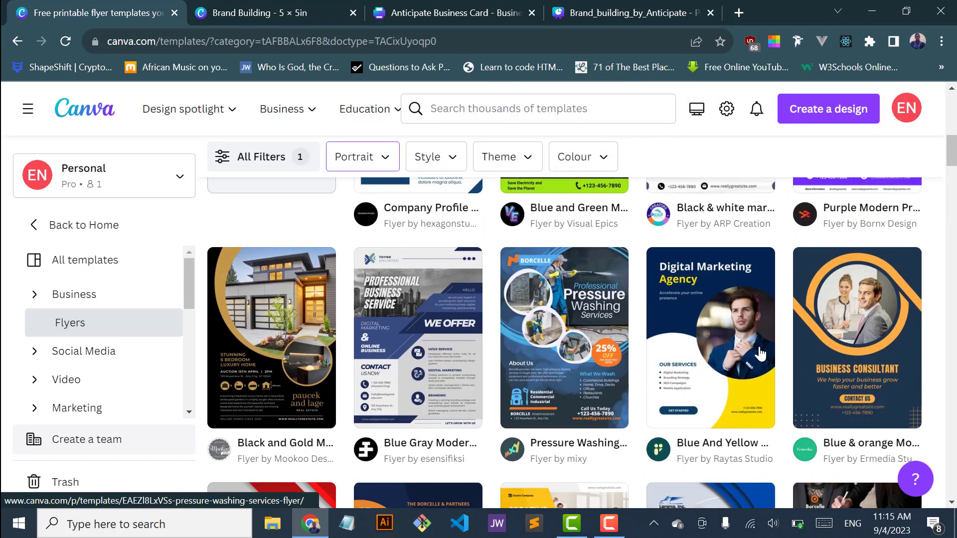
pyautogui.scroll(-3, 713, 389)
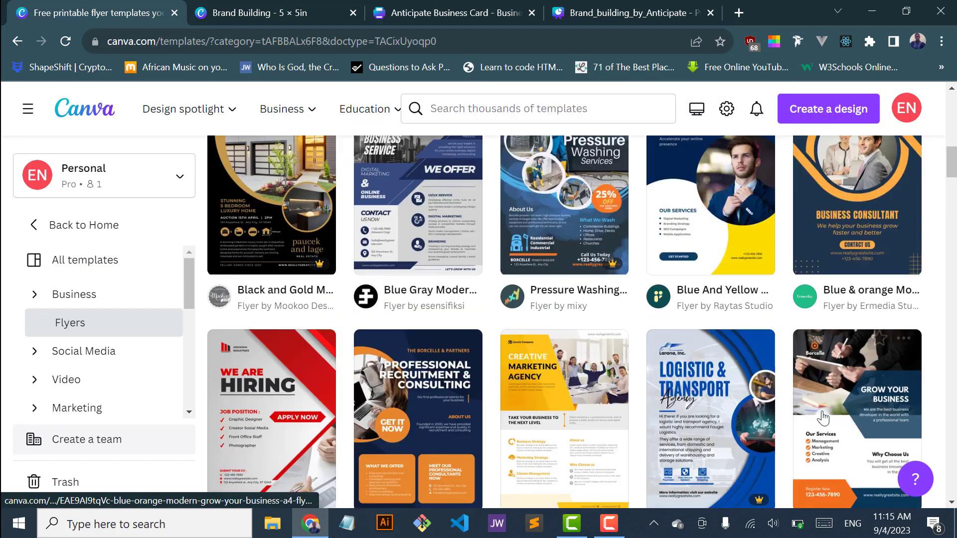
pyautogui.click(823, 417)
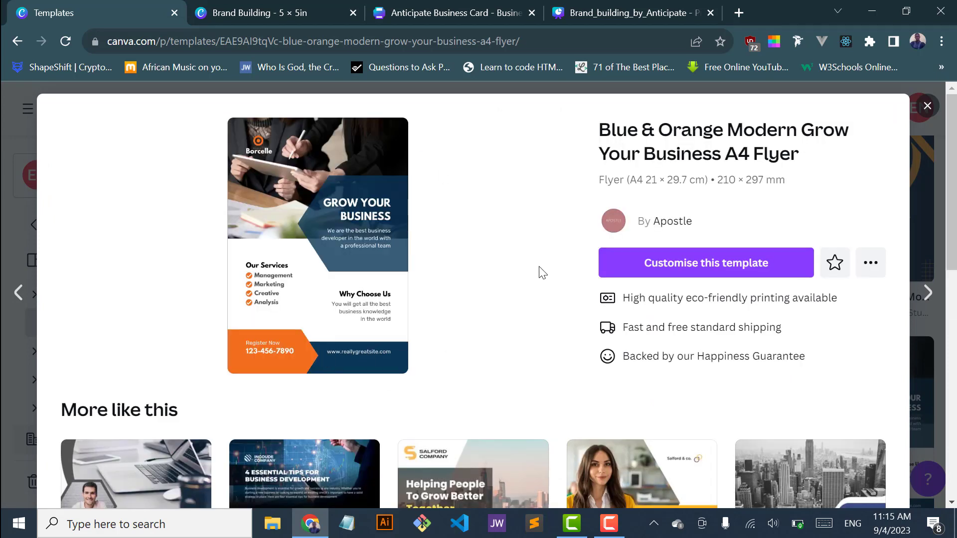
pyautogui.click(676, 263)
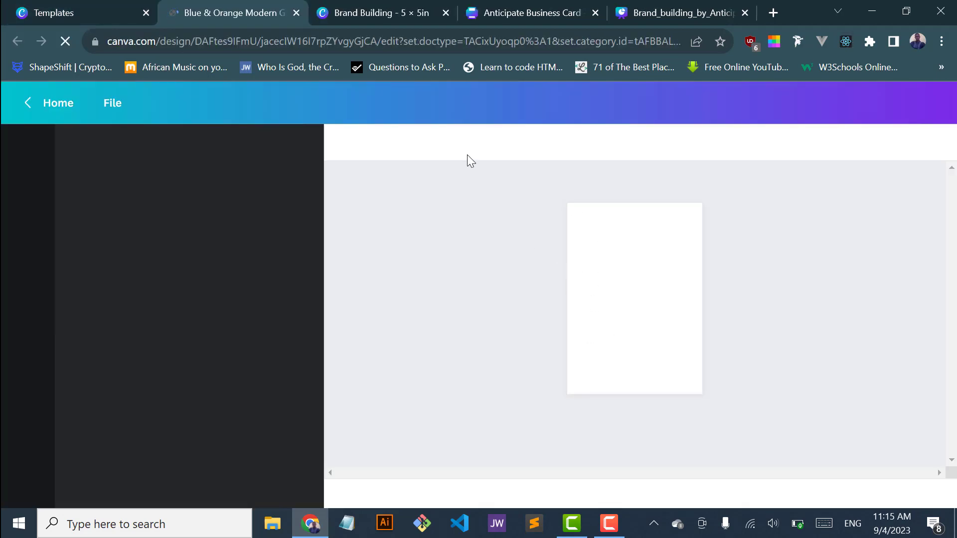
# Rename the customised flyer design as Anticipate flyer
pyautogui.click(361, 4)
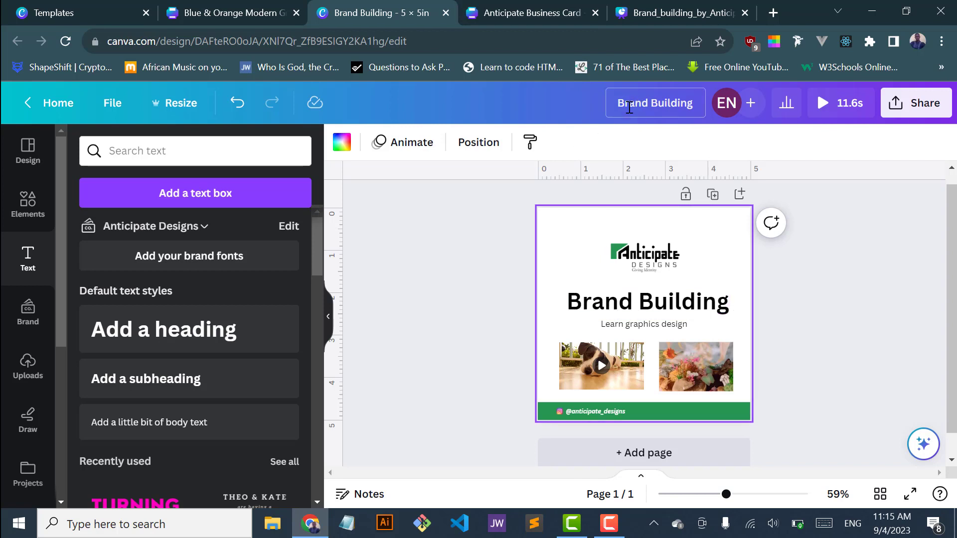
pyautogui.click(233, 18)
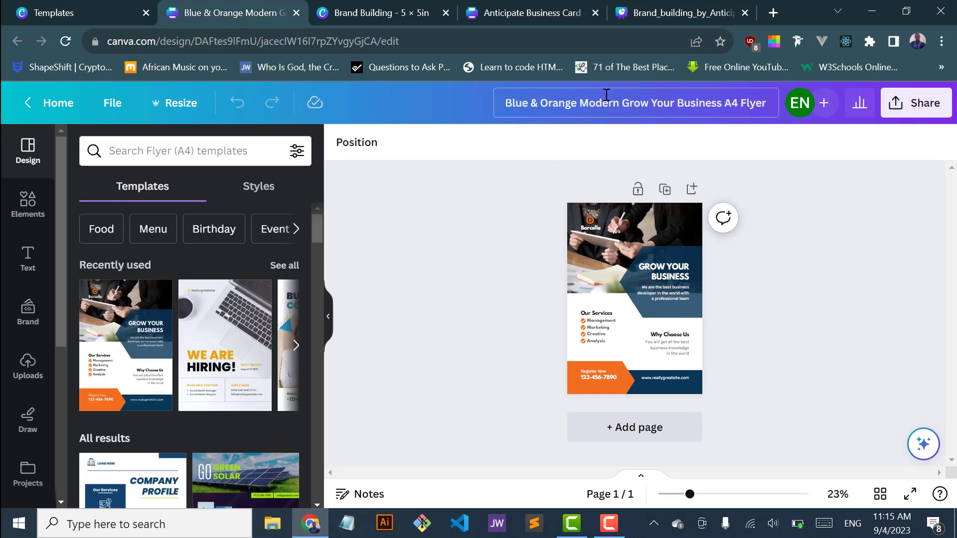
pyautogui.click(637, 100)
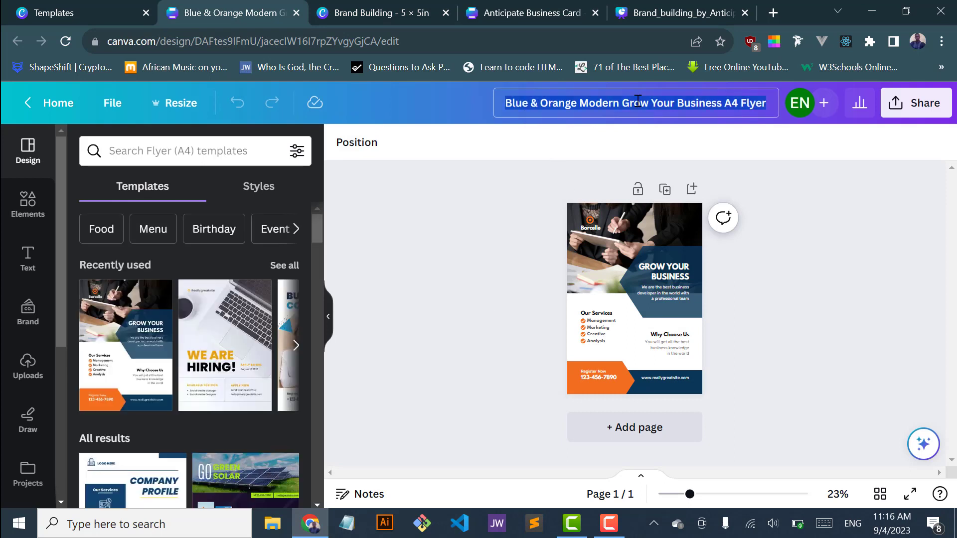
pyautogui.write('Anticipate flyer')
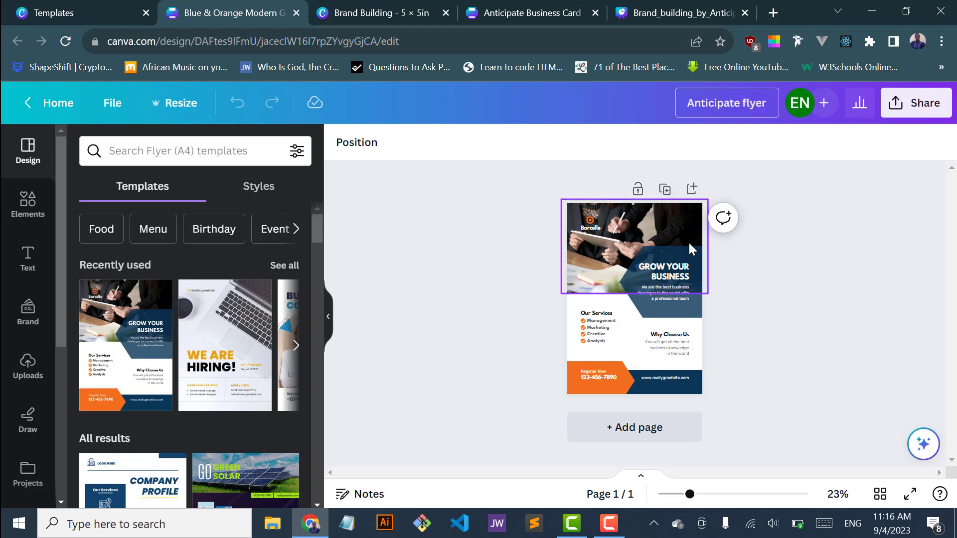
pyautogui.click(528, 212)
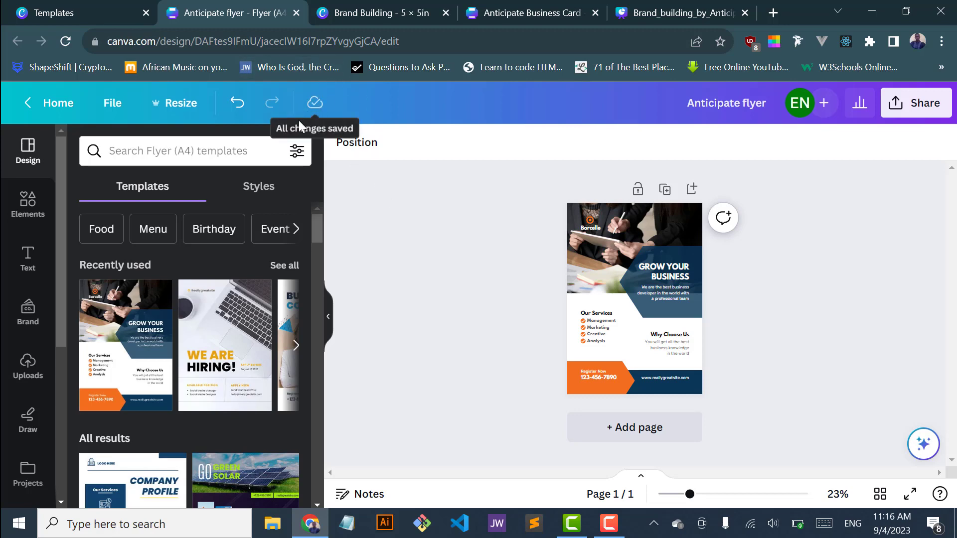
# Examine the flyer's file options and its custom resize dimensions in inches, and close them without resizing
pyautogui.click(112, 104)
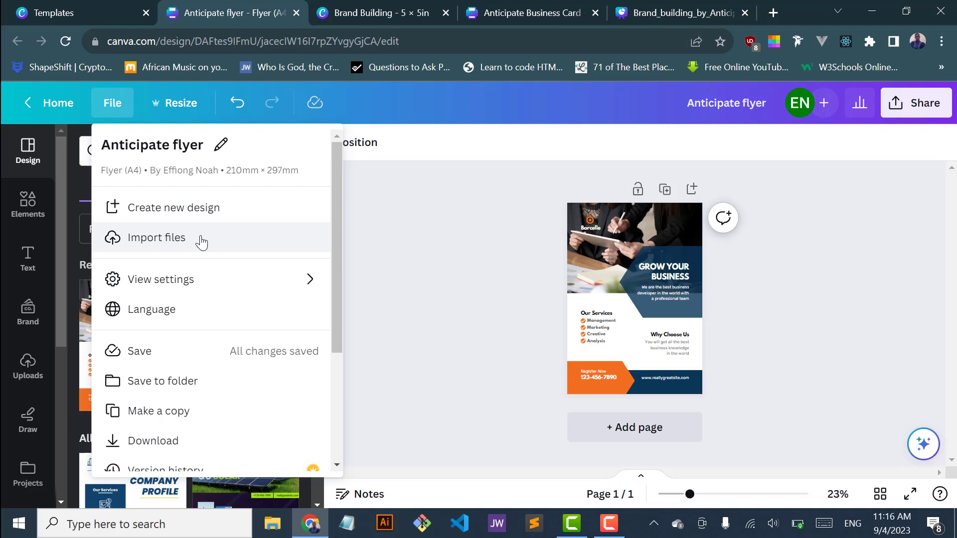
pyautogui.click(175, 103)
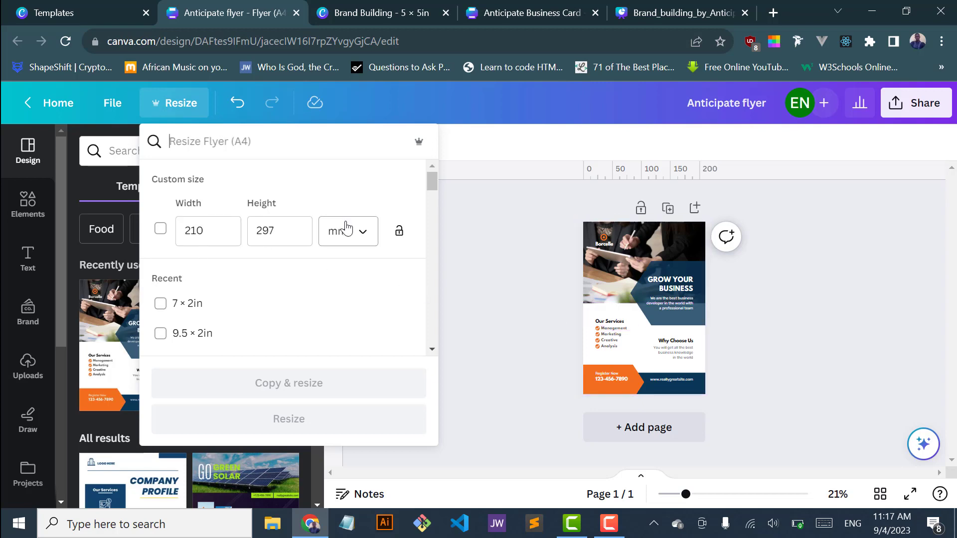
pyautogui.click(367, 236)
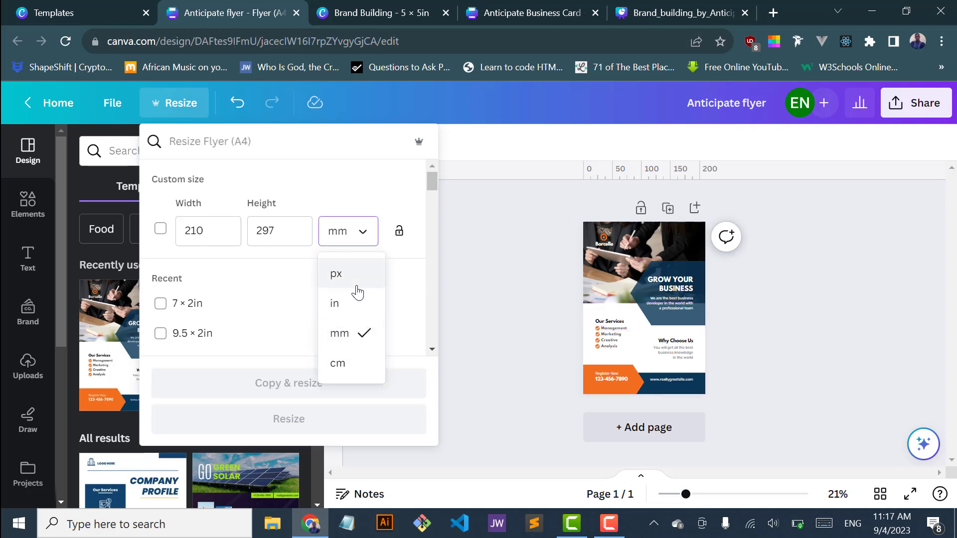
pyautogui.click(354, 302)
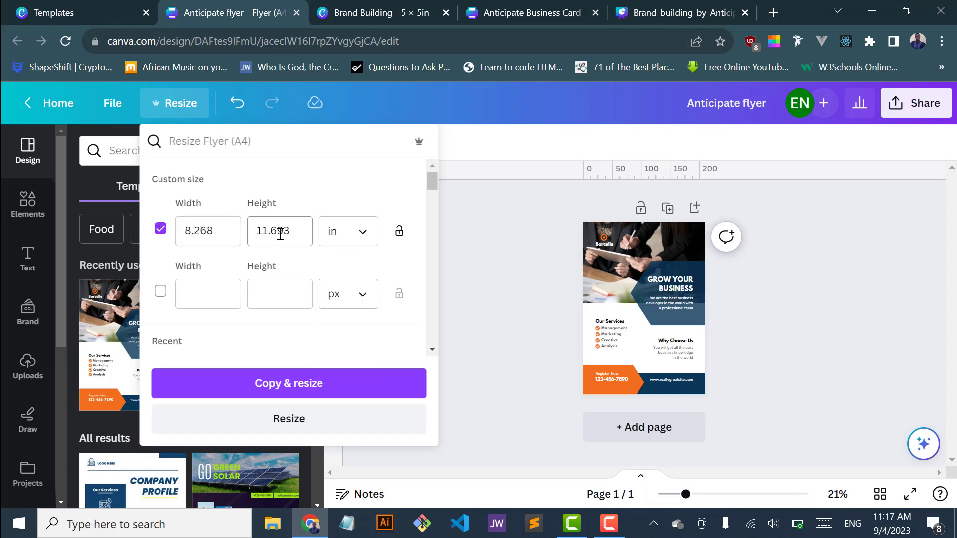
pyautogui.moveTo(216, 233); pyautogui.dragTo(151, 238)
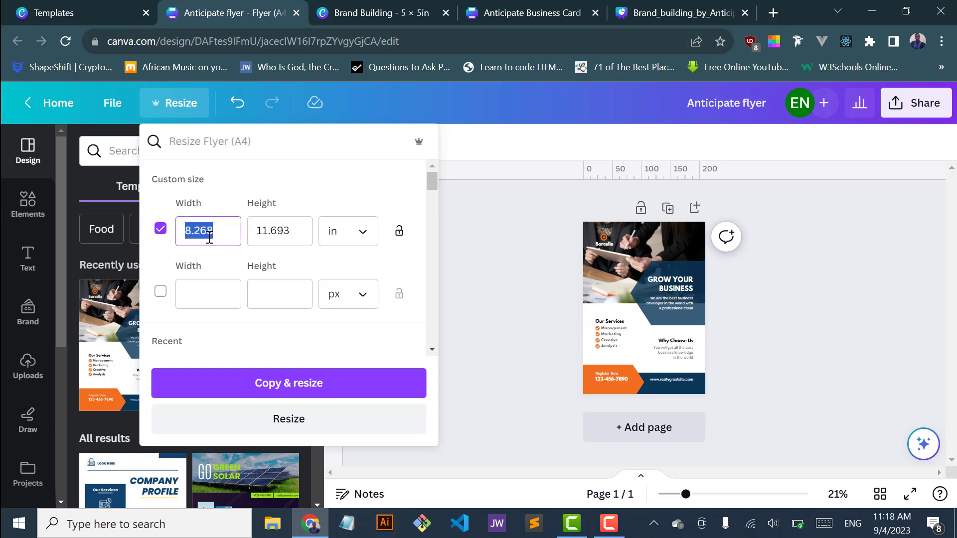
pyautogui.click(278, 233)
pyautogui.moveTo(278, 233); pyautogui.dragTo(254, 234)
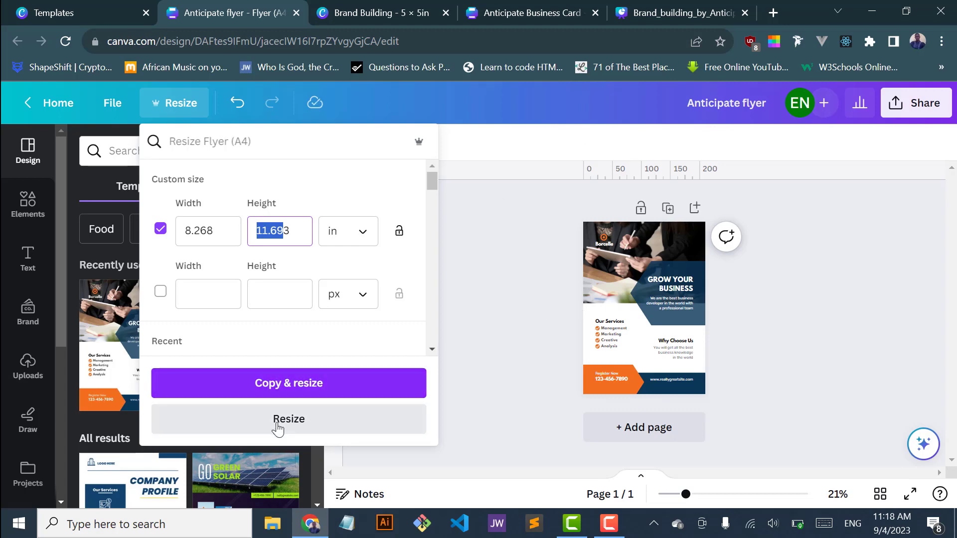
pyautogui.click(492, 258)
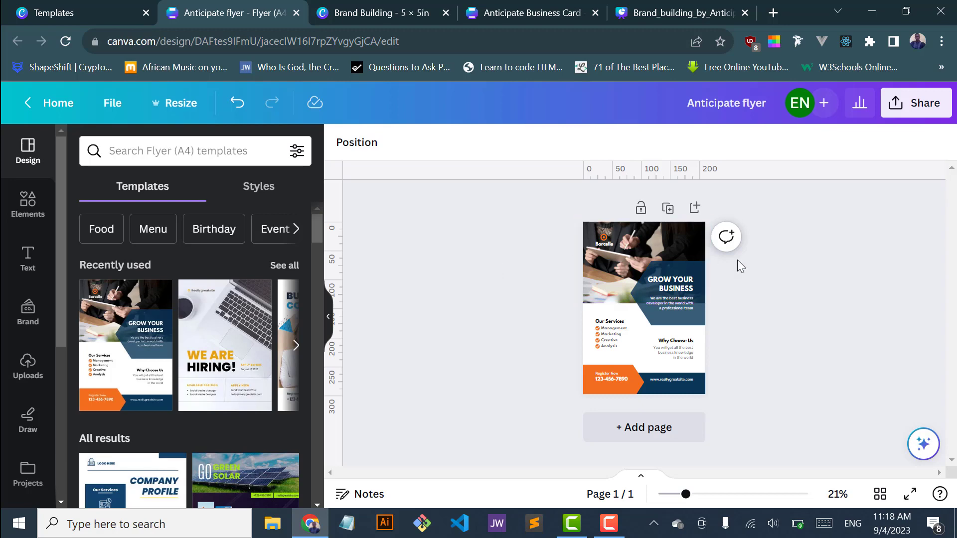
# Zoom in to 43% and delete the orange logo icon and the Borcelle text from the flyer's header photo
pyautogui.moveTo(685, 494); pyautogui.dragTo(714, 498)
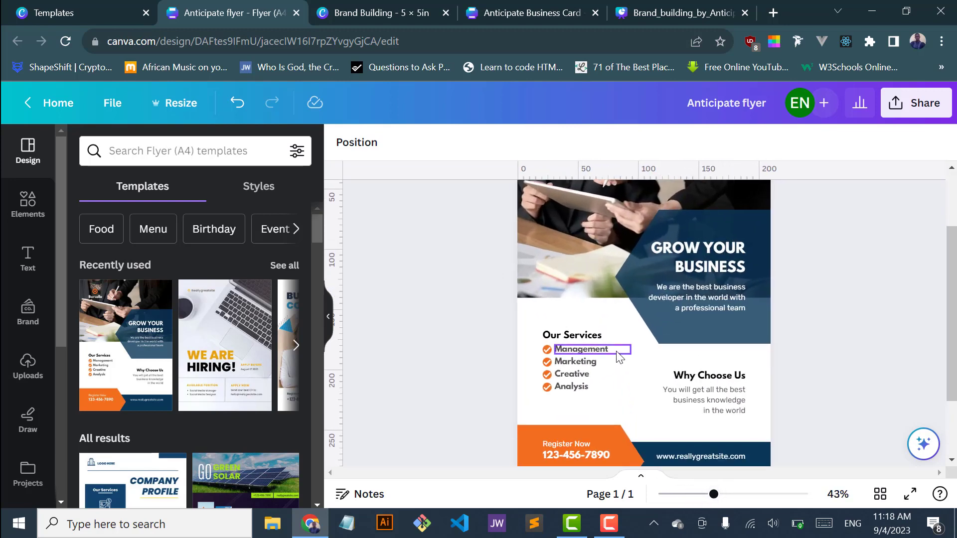
pyautogui.scroll(3, 617, 354)
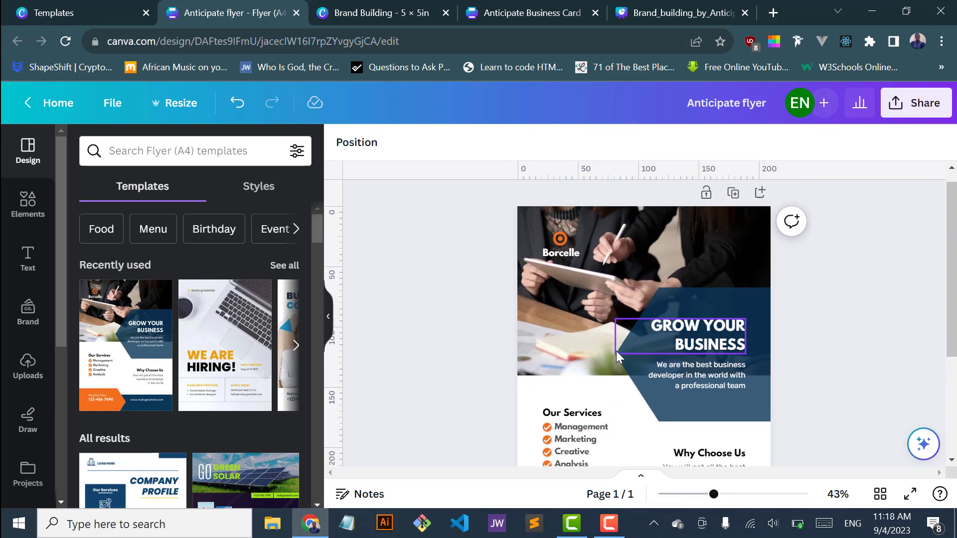
pyautogui.scroll(-6, 617, 353)
pyautogui.scroll(3, 618, 357)
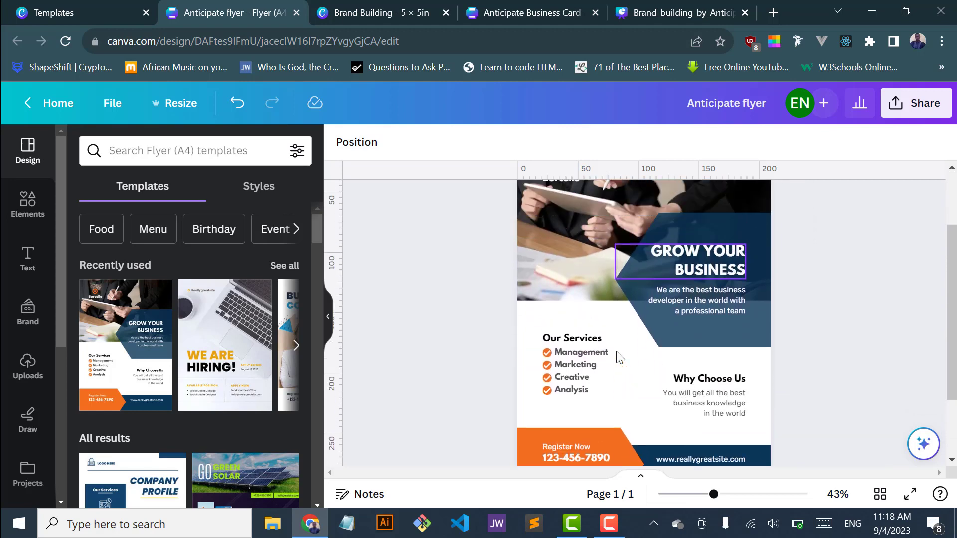
pyautogui.scroll(3, 617, 354)
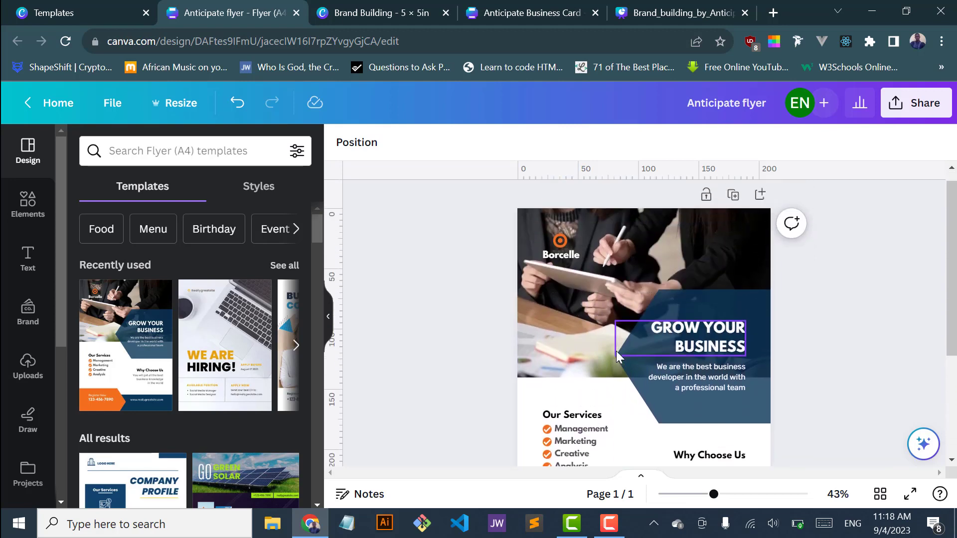
pyautogui.click(556, 252)
pyautogui.press('Delete')
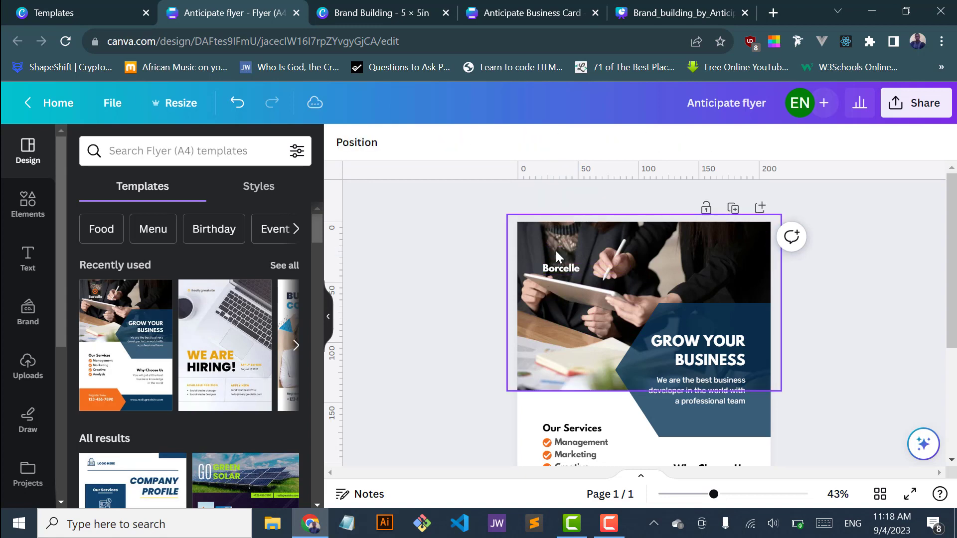
pyautogui.click(560, 267)
pyautogui.press('Delete')
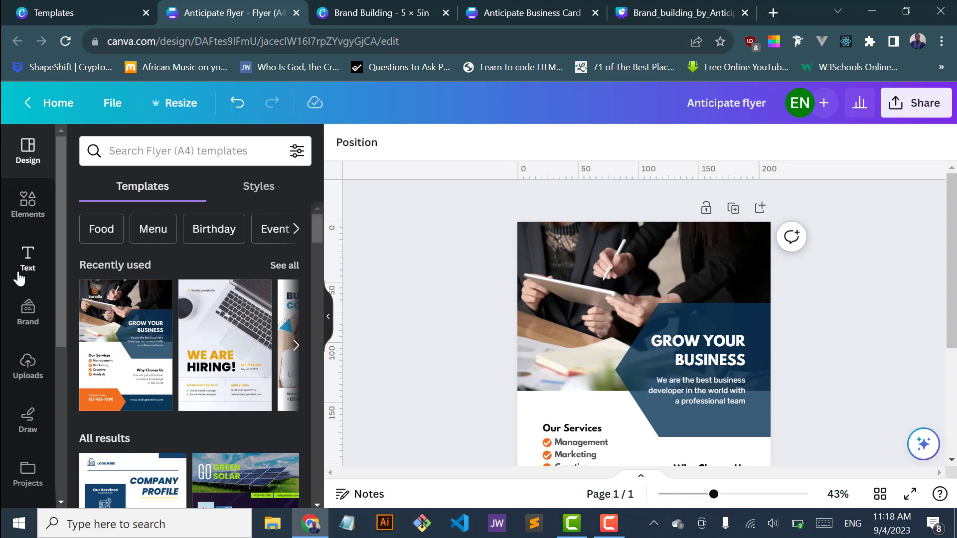
# Add the uploaded Anticipate Designs logo, shrink it and try to place it over the flyer's header photo
pyautogui.click(27, 364)
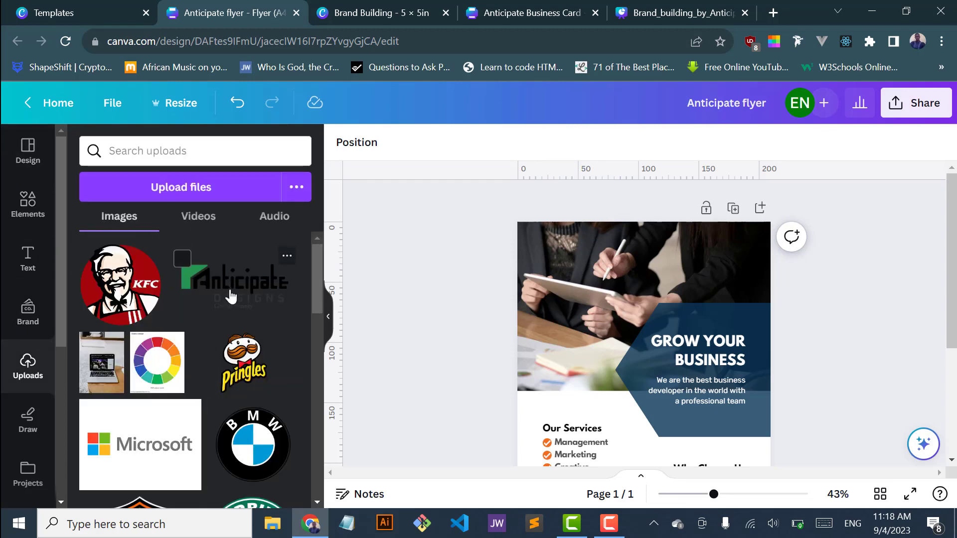
pyautogui.scroll(-3, 231, 296)
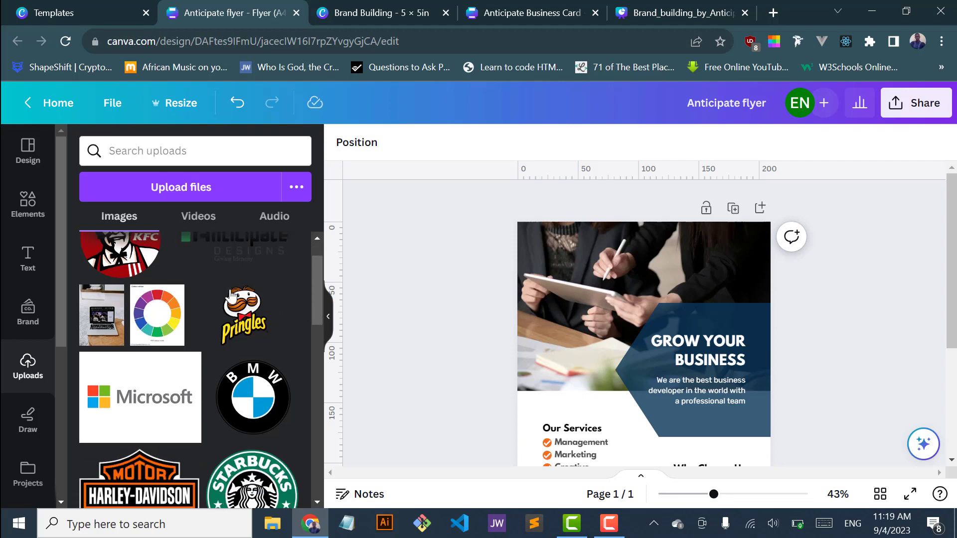
pyautogui.scroll(-4, 231, 296)
pyautogui.scroll(12, 229, 289)
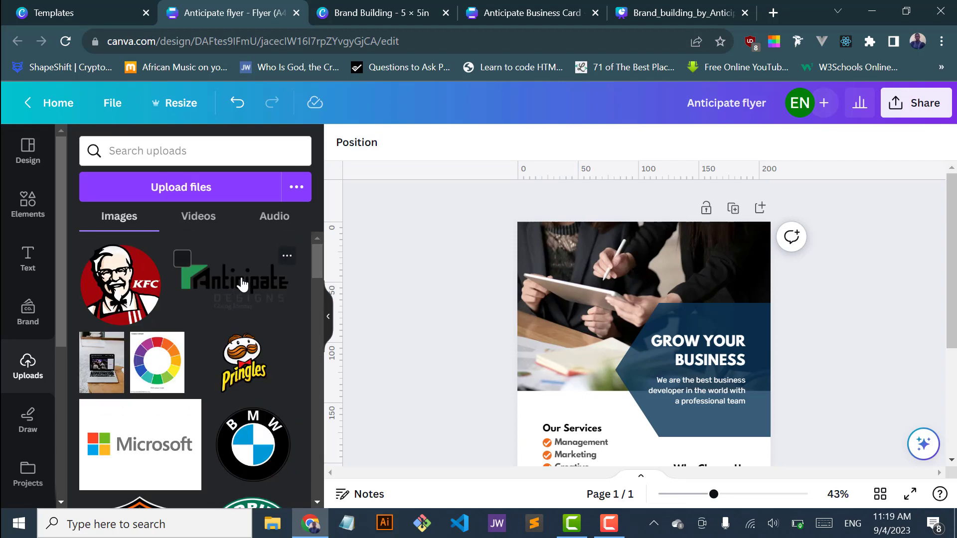
pyautogui.click(243, 279)
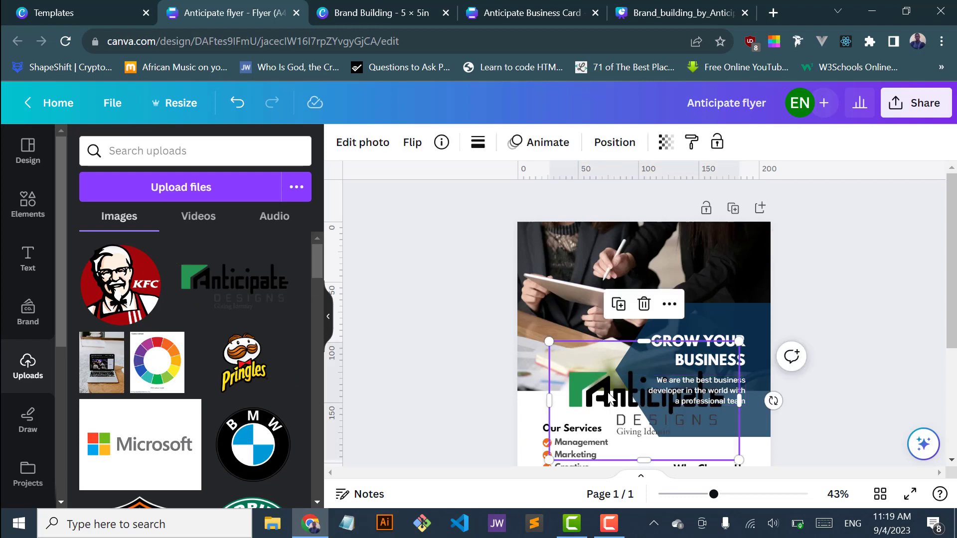
pyautogui.moveTo(738, 459); pyautogui.dragTo(633, 395)
pyautogui.moveTo(591, 368); pyautogui.dragTo(578, 250)
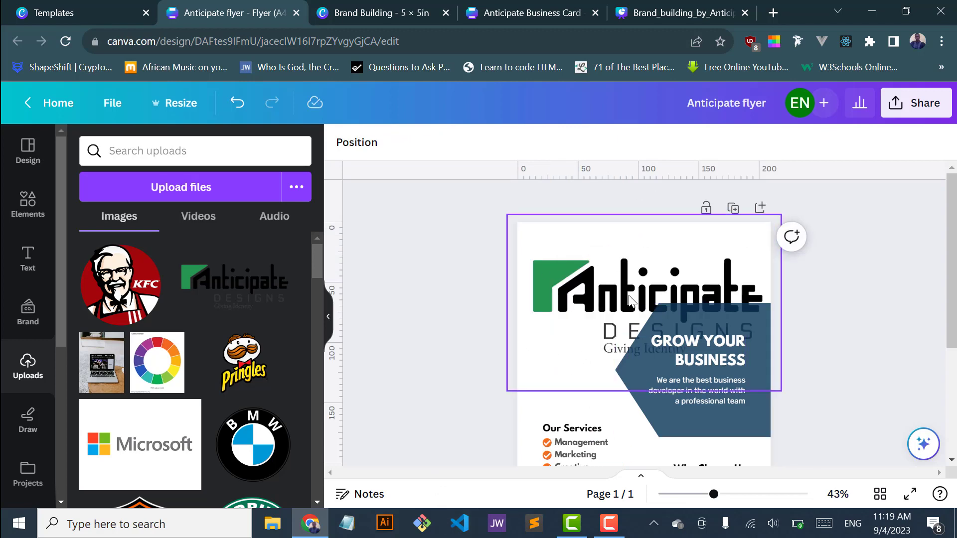
# Undo the accidental replacement of the flyer's header photo with the Anticipate Designs logo
pyautogui.hotkey('ctrl', 'z')
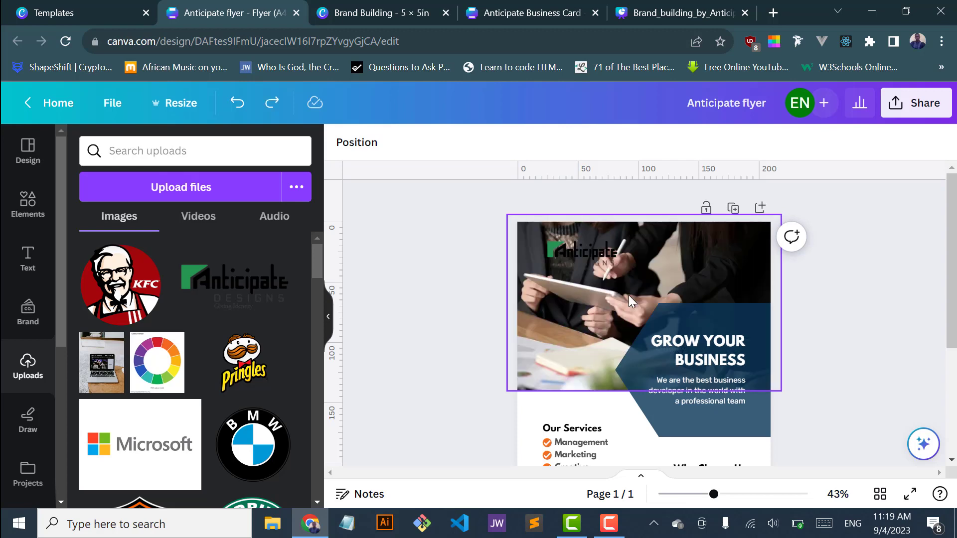
pyautogui.click(577, 251)
pyautogui.hotkey('ctrl', 'z')
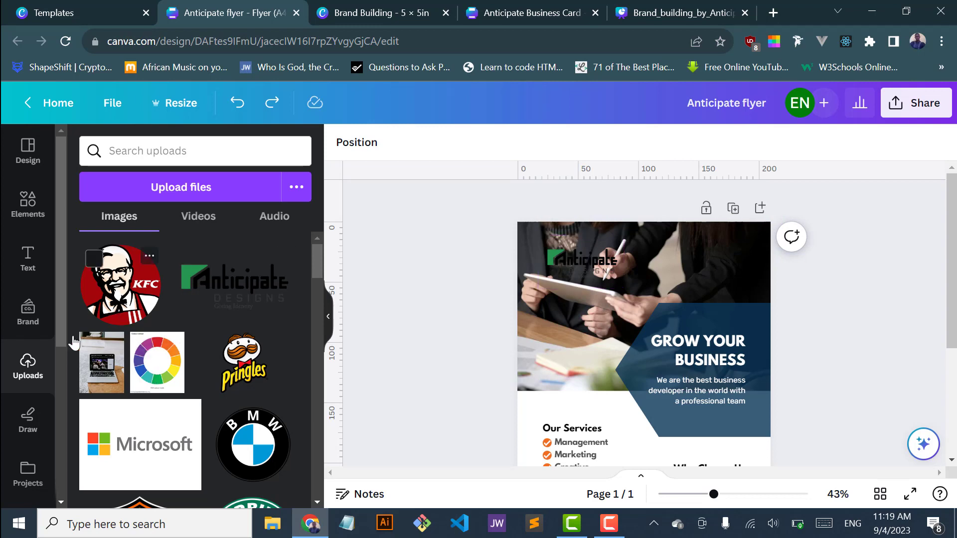
# Replace the header photo with the first recommended business photo and shift its crop so the light area sits behind the logo
pyautogui.scroll(-3, 29, 358)
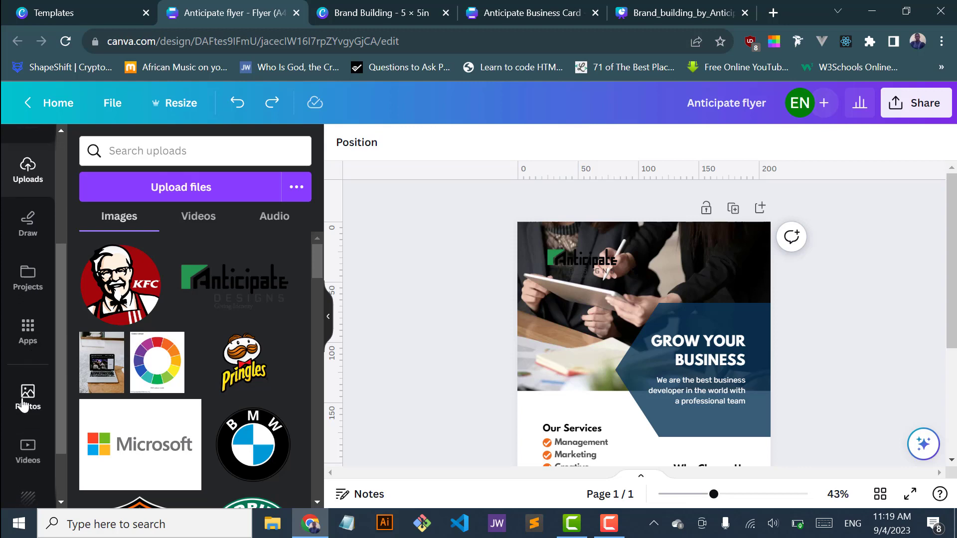
pyautogui.click(24, 401)
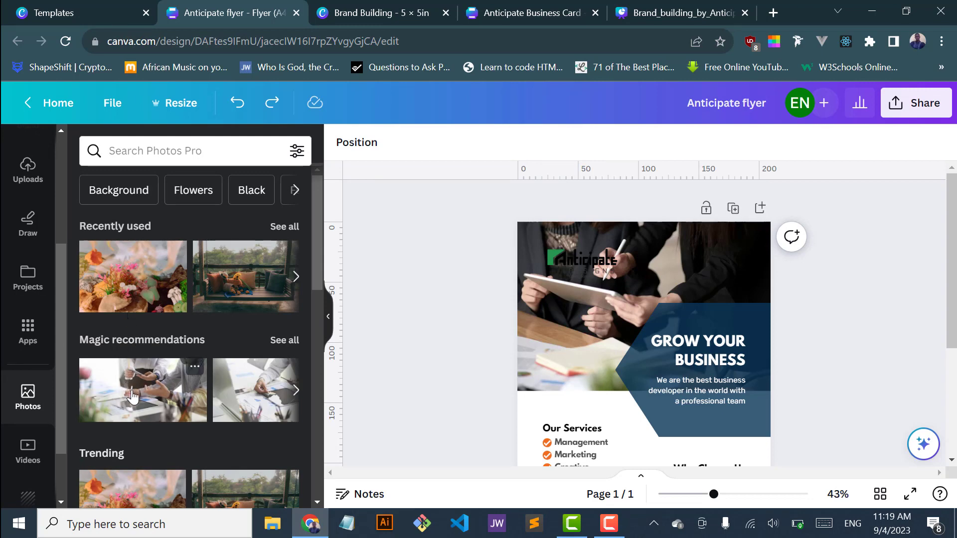
pyautogui.moveTo(133, 396); pyautogui.dragTo(580, 291)
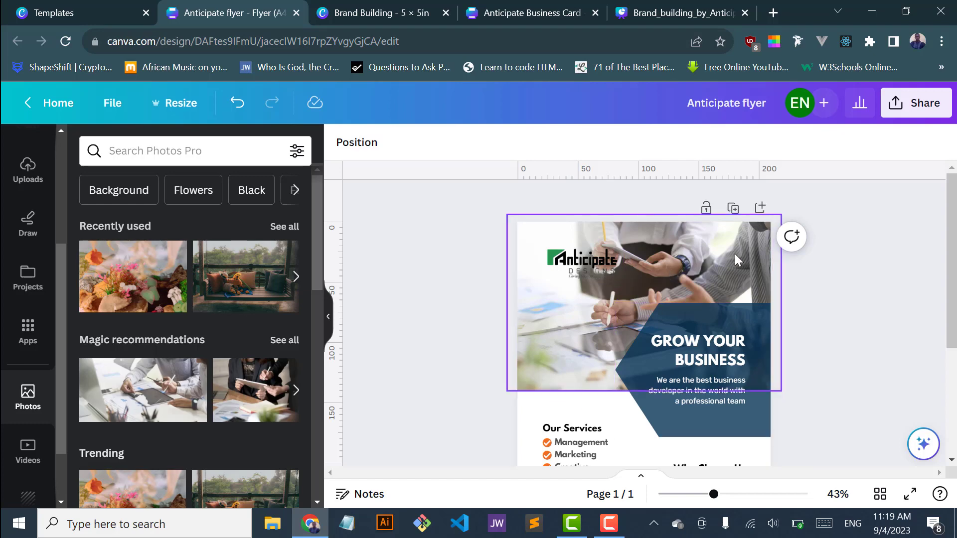
pyautogui.doubleClick(663, 255)
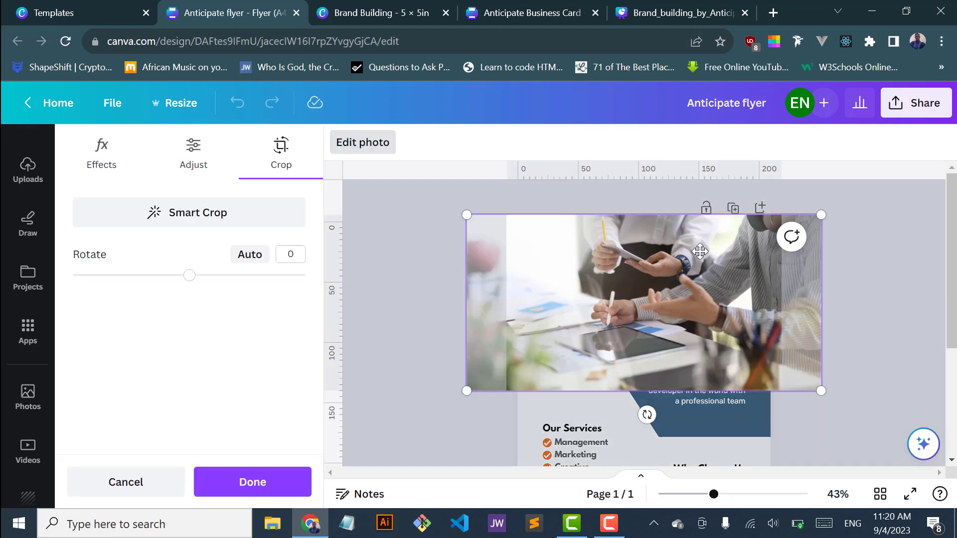
pyautogui.moveTo(694, 249); pyautogui.dragTo(733, 252)
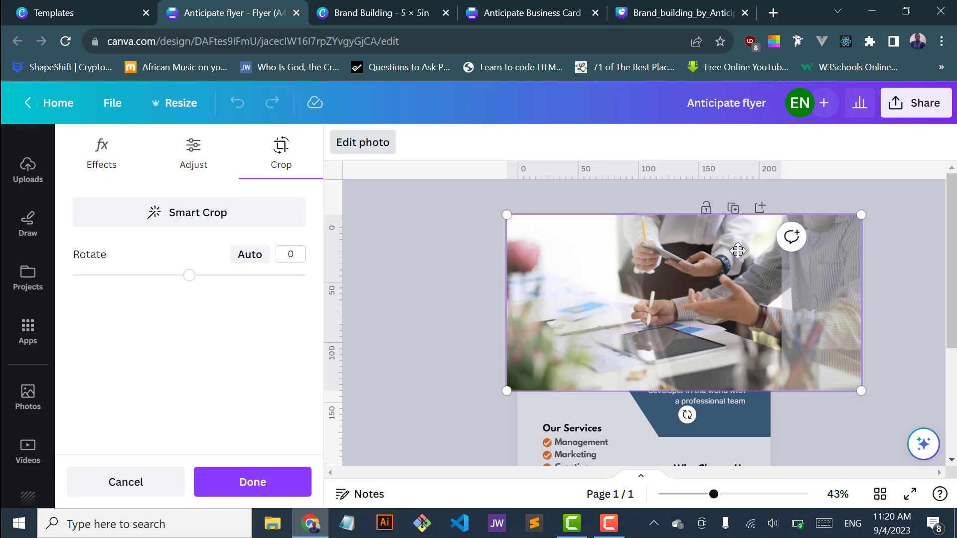
pyautogui.click(449, 316)
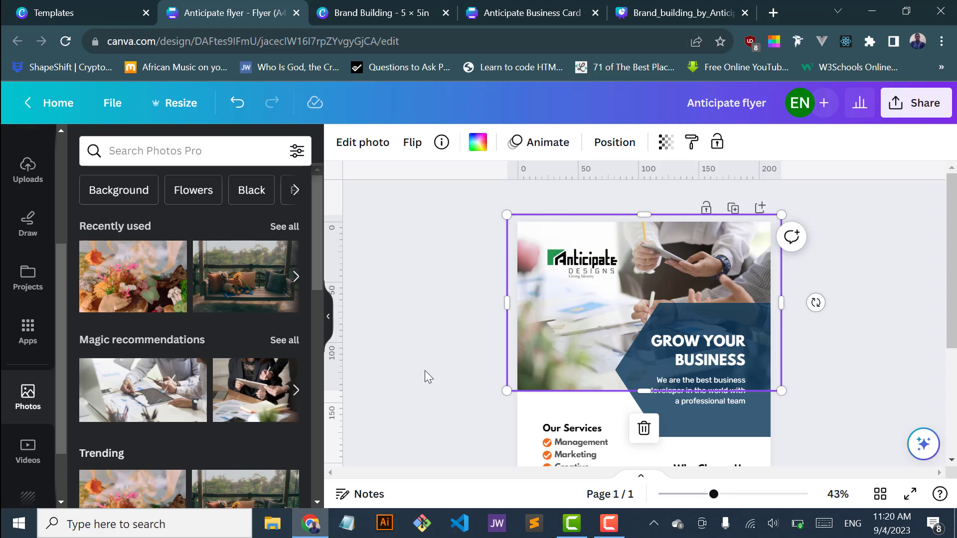
# Recolour the navy arrow-shaped panel behind GROW YOUR BUSINESS with the first green of the Anticipate Designs palette
pyautogui.scroll(-3, 428, 385)
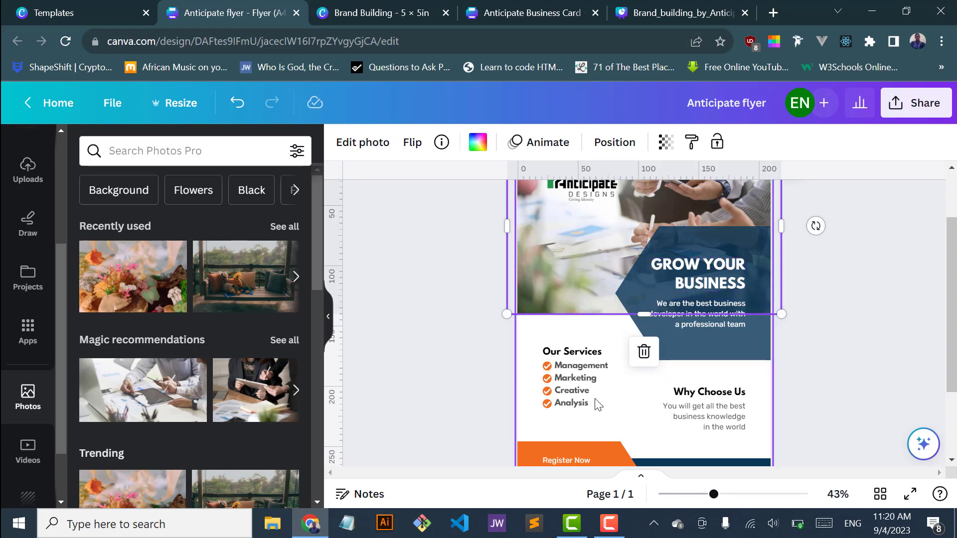
pyautogui.scroll(-2, 596, 401)
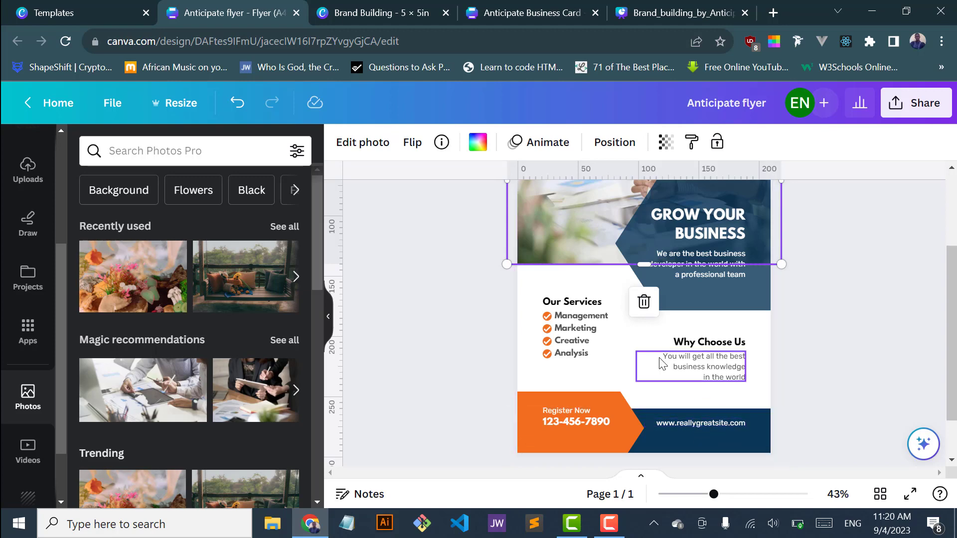
pyautogui.scroll(-1, 660, 361)
pyautogui.scroll(3, 659, 360)
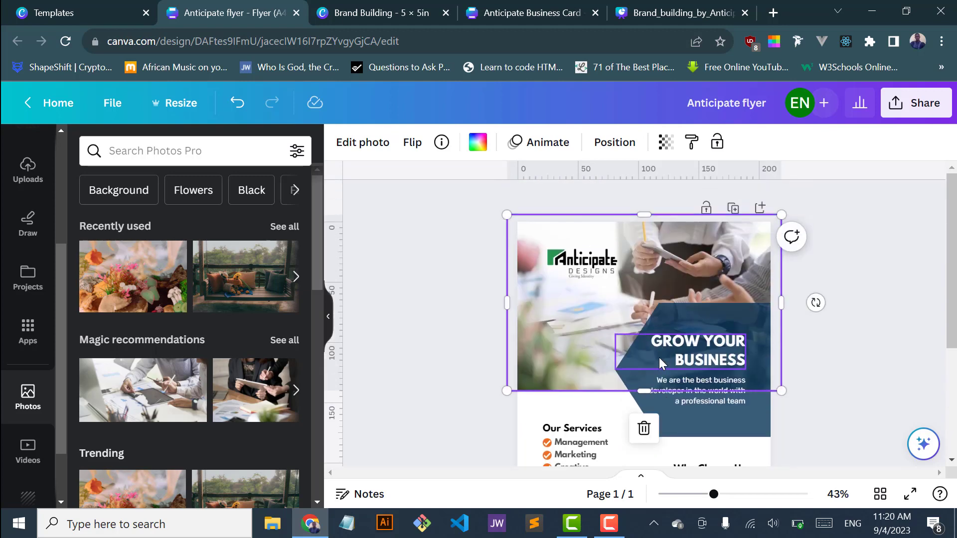
pyautogui.scroll(-1, 659, 358)
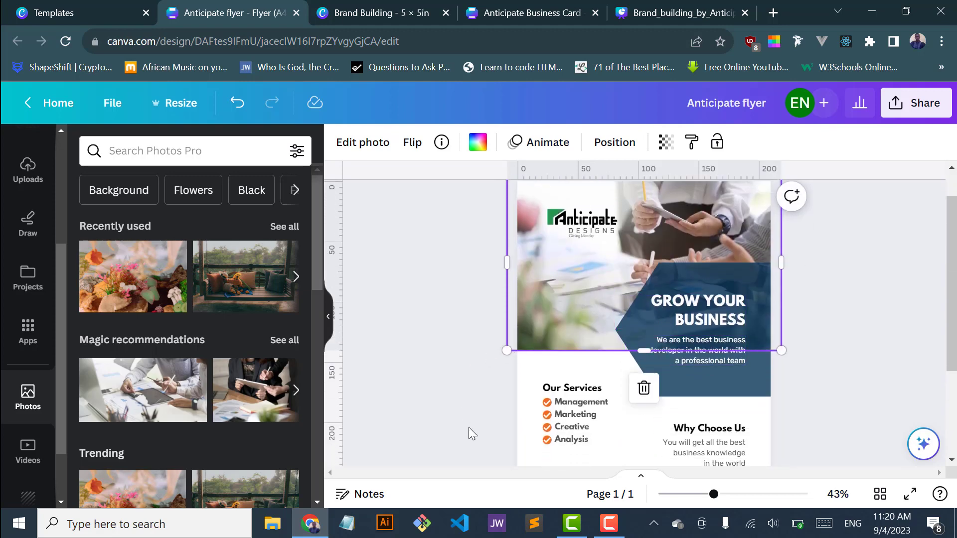
pyautogui.click(471, 414)
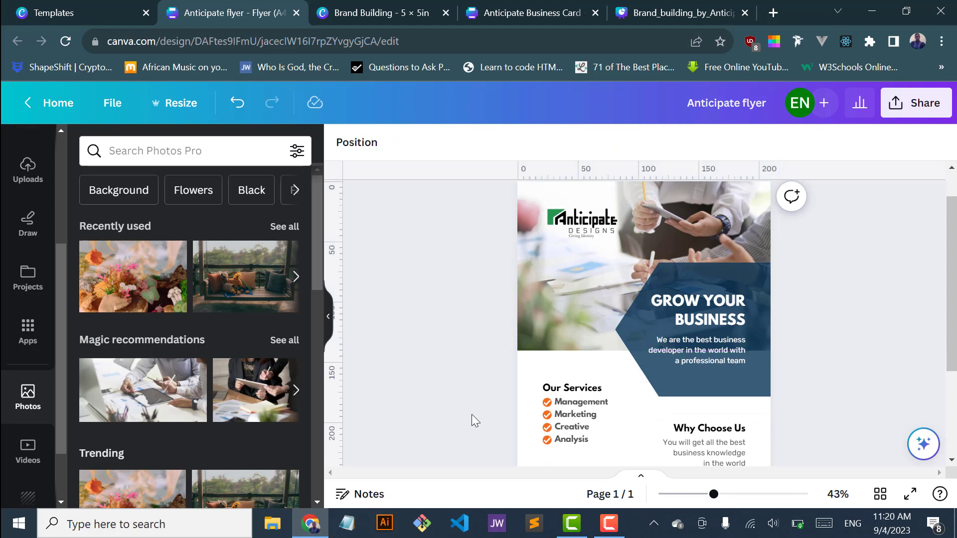
pyautogui.click(751, 381)
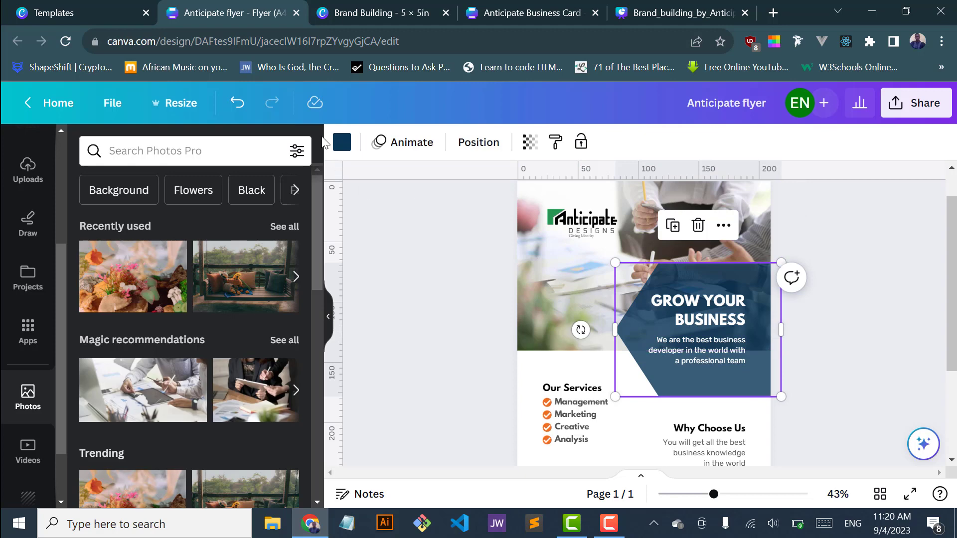
pyautogui.click(343, 145)
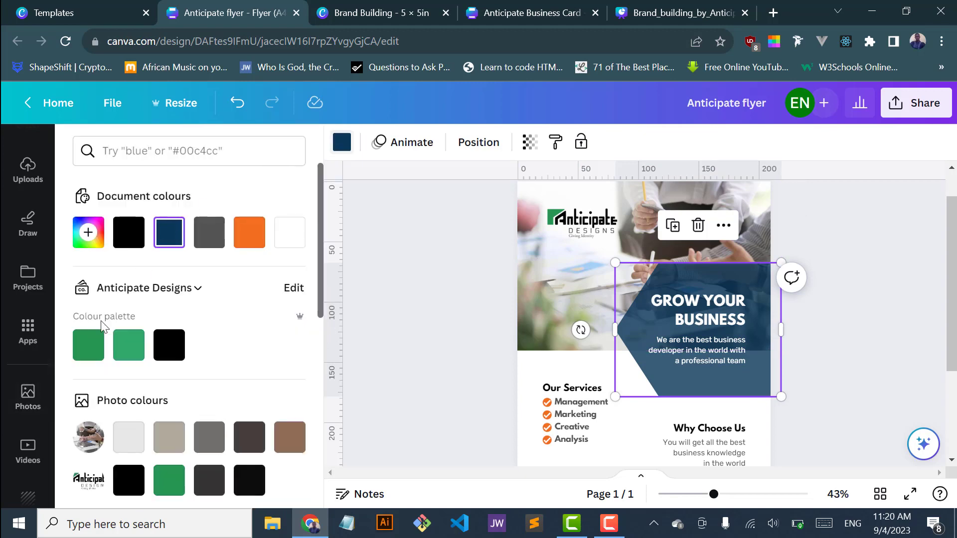
pyautogui.click(92, 339)
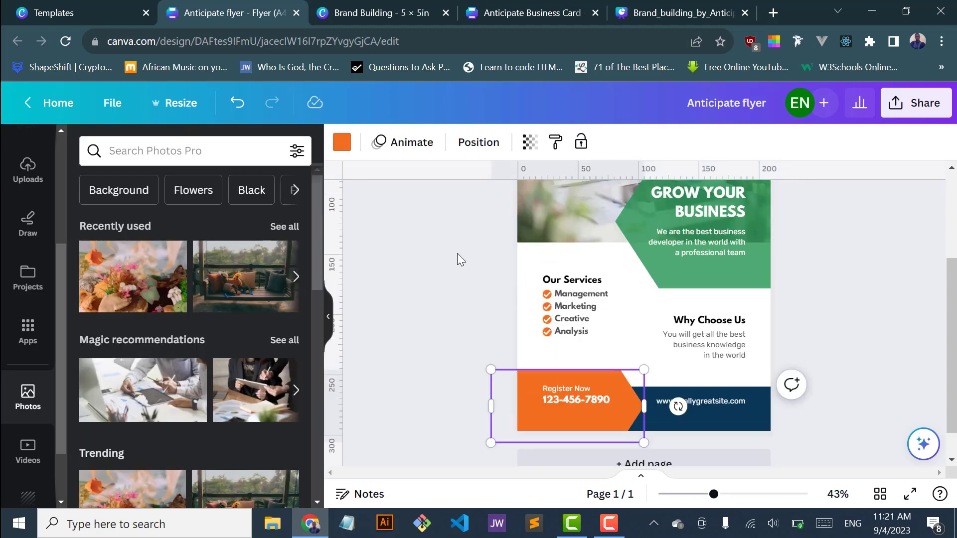
# Recolour the orange Register Now shape in the brand green and apply the change to every orange element of the flyer
pyautogui.scroll(3, 456, 253)
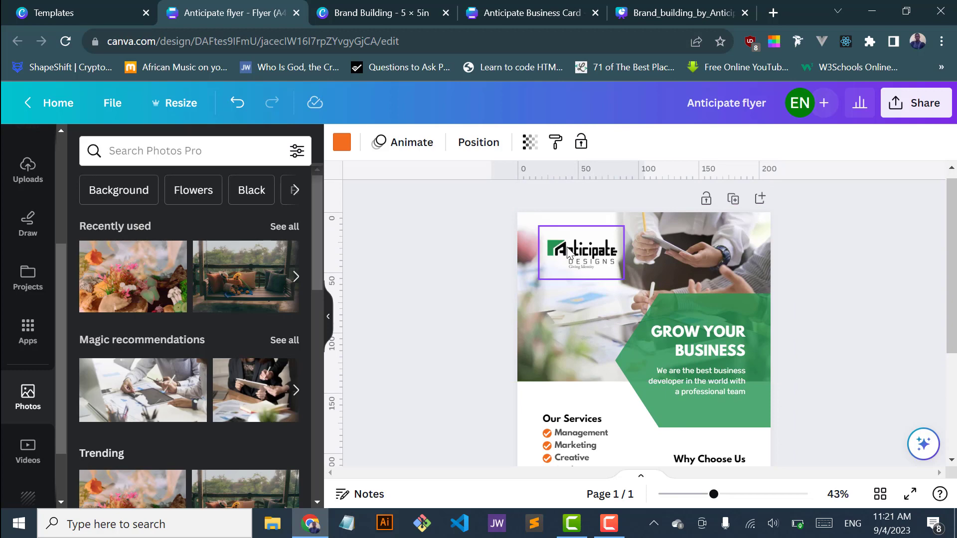
pyautogui.scroll(-3, 584, 254)
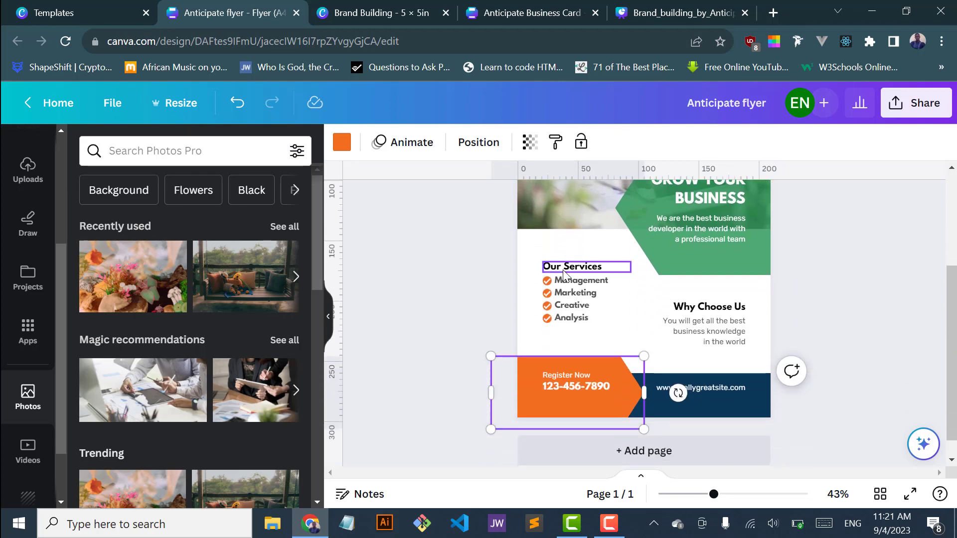
pyautogui.scroll(1, 462, 337)
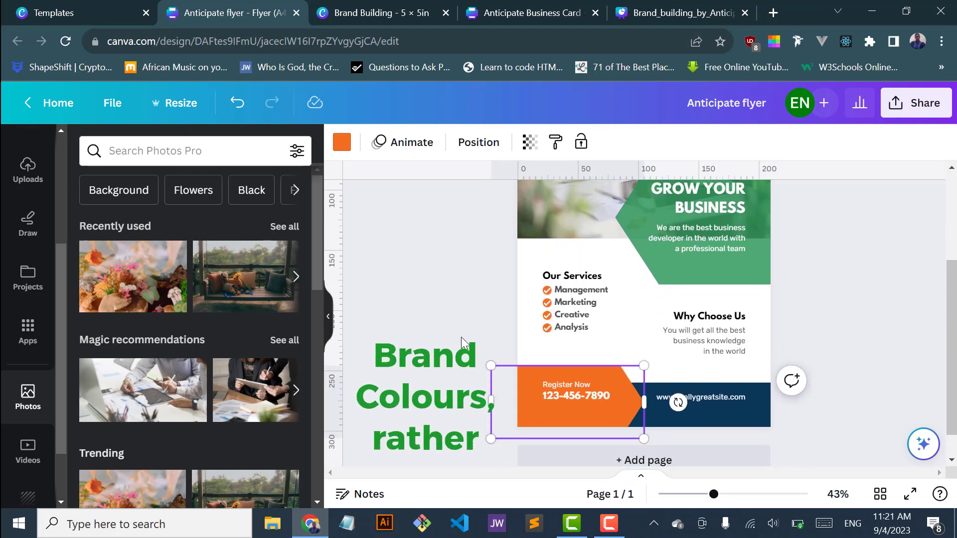
pyautogui.scroll(1, 461, 337)
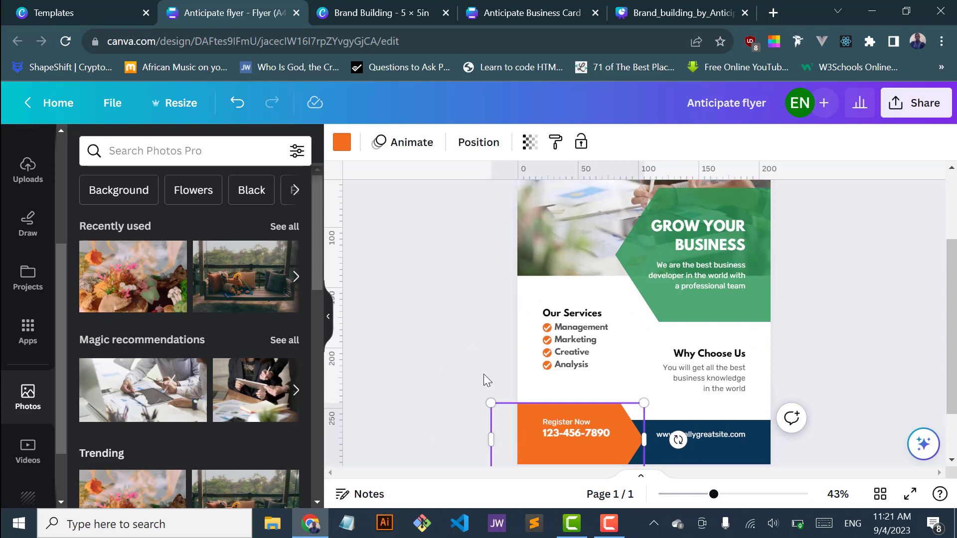
pyautogui.click(341, 149)
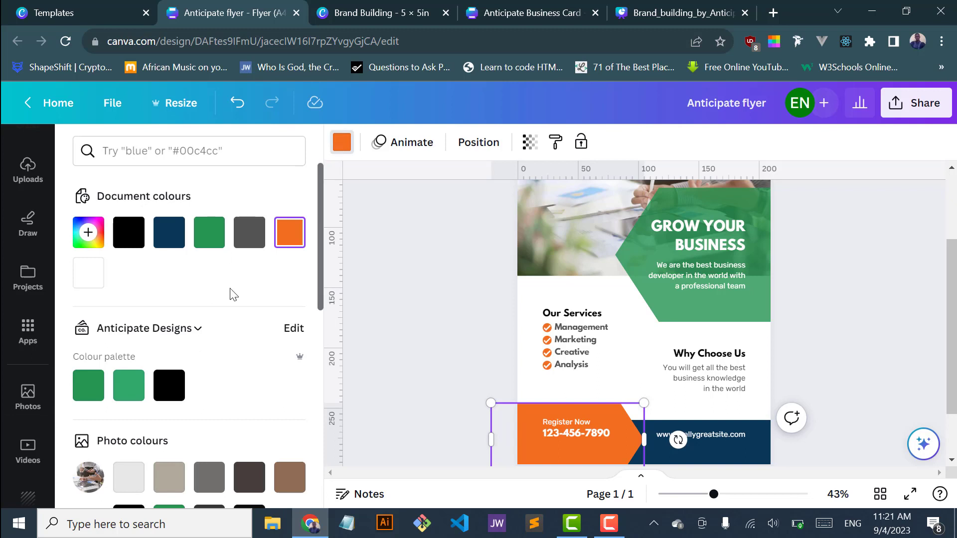
pyautogui.click(132, 231)
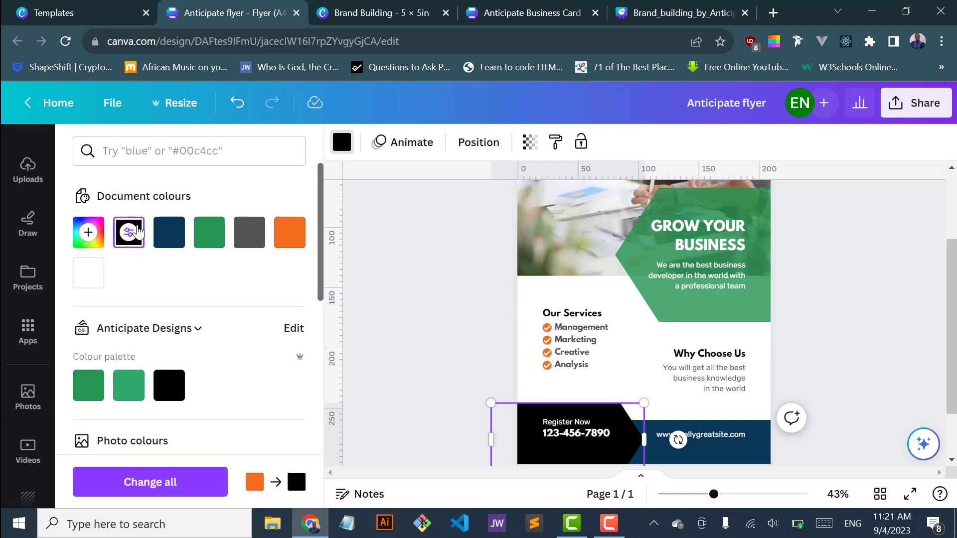
pyautogui.click(129, 232)
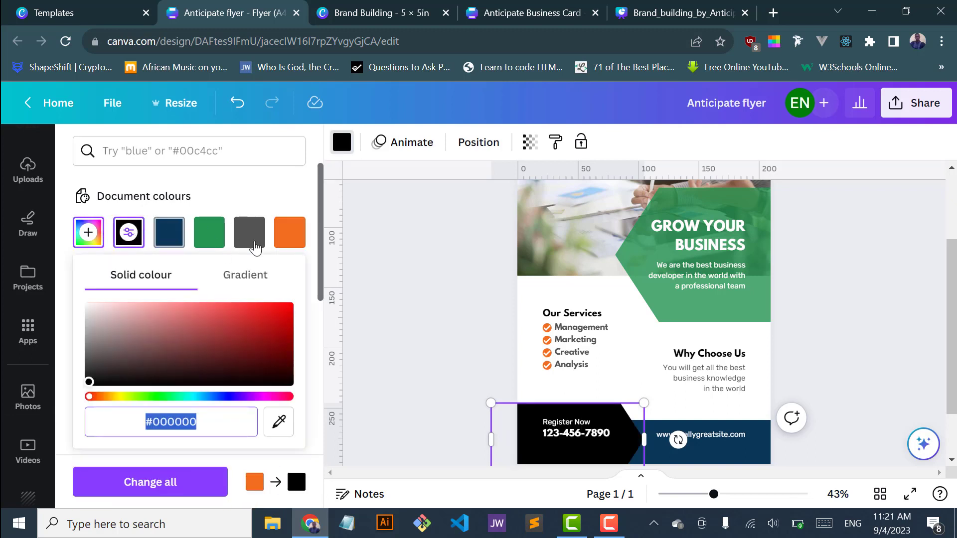
pyautogui.click(208, 243)
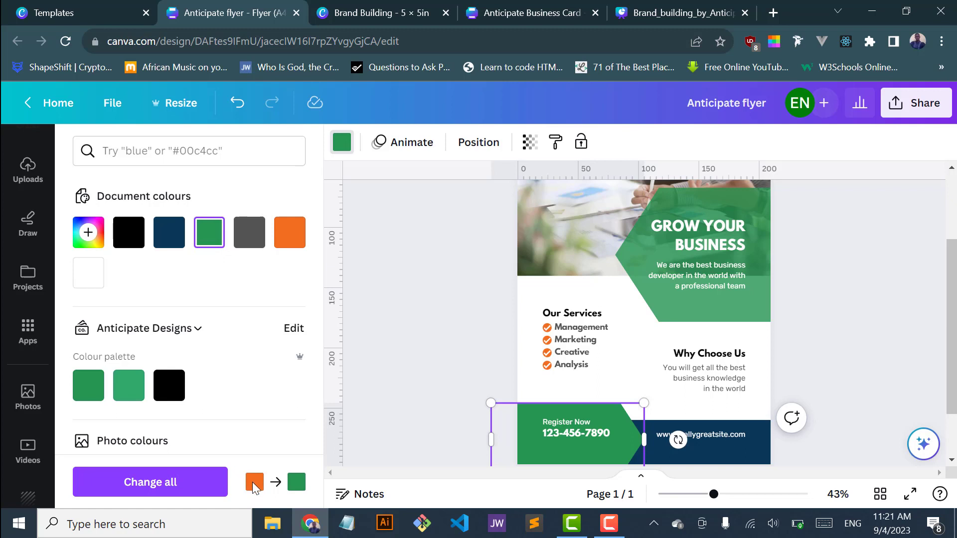
pyautogui.click(153, 486)
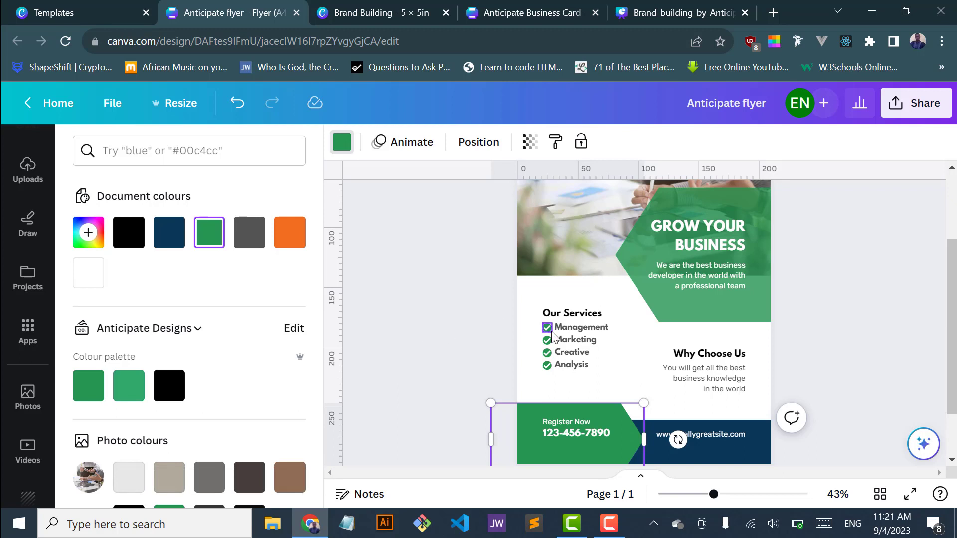
# Recolour the navy footer shape behind the website address black
pyautogui.scroll(-3, 552, 333)
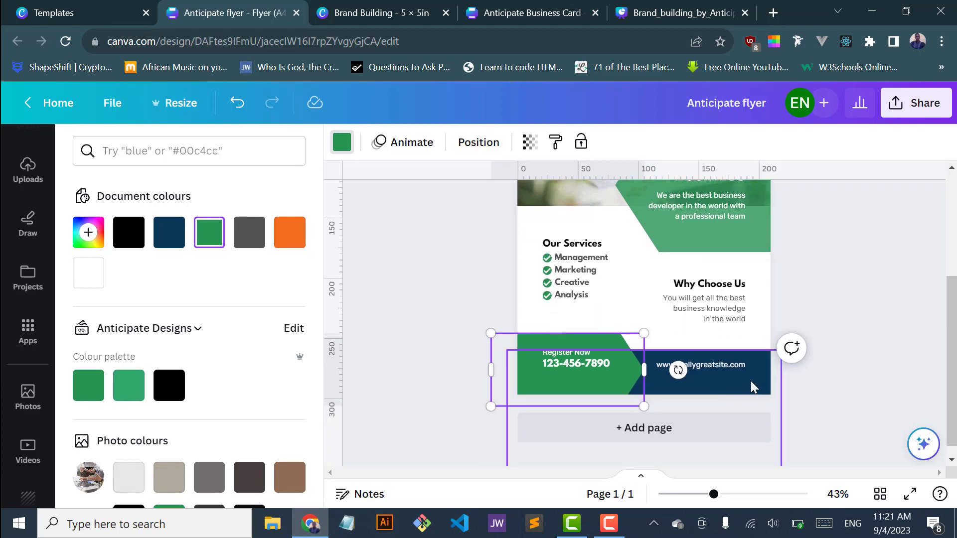
pyautogui.click(752, 386)
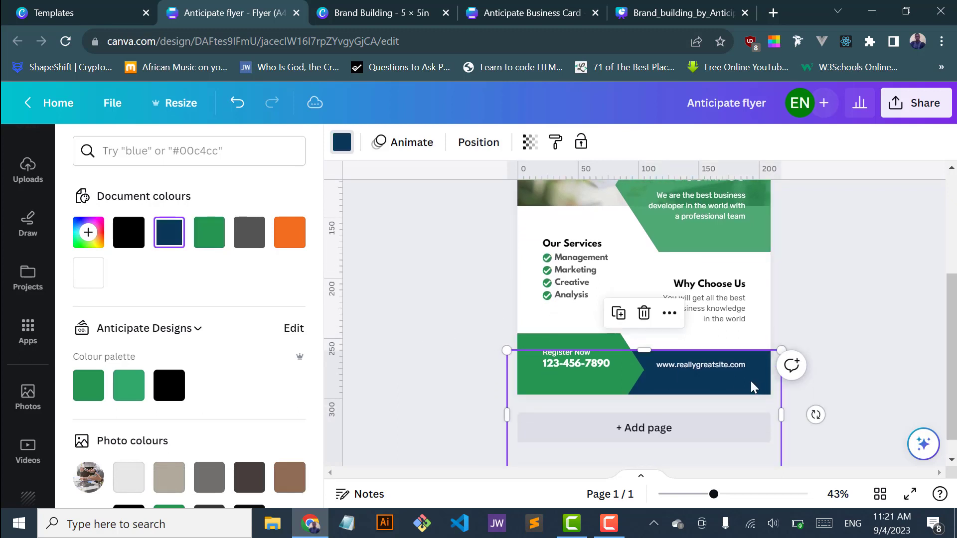
pyautogui.click(122, 239)
# Review the whole rebranded flyer at 28% zoom and in full-screen presentation, and return to the editor
pyautogui.scroll(5, 452, 247)
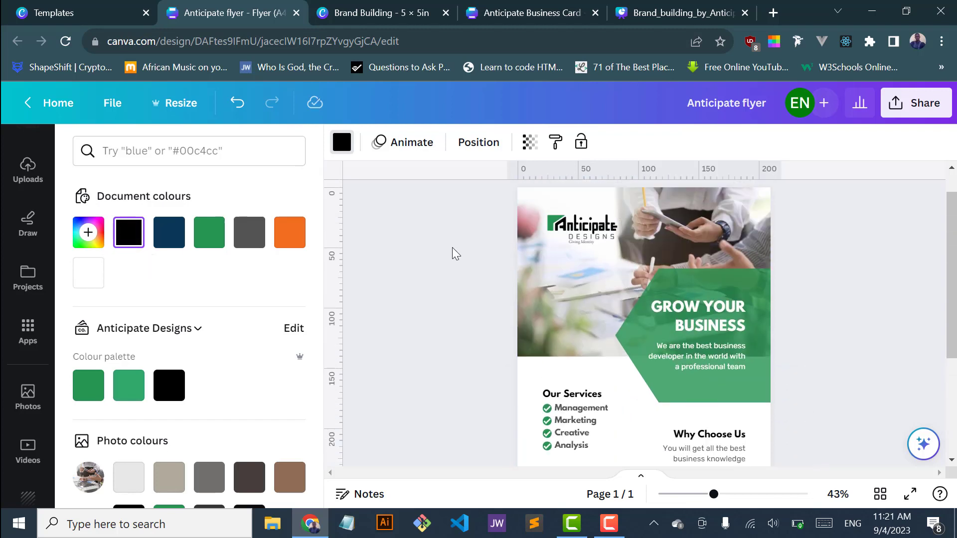
pyautogui.scroll(1, 452, 247)
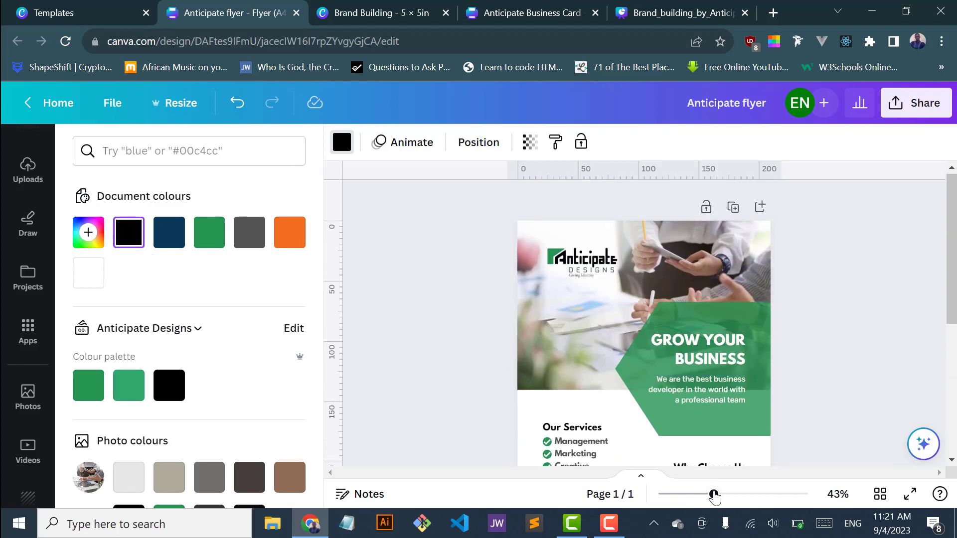
pyautogui.moveTo(713, 494); pyautogui.dragTo(697, 495)
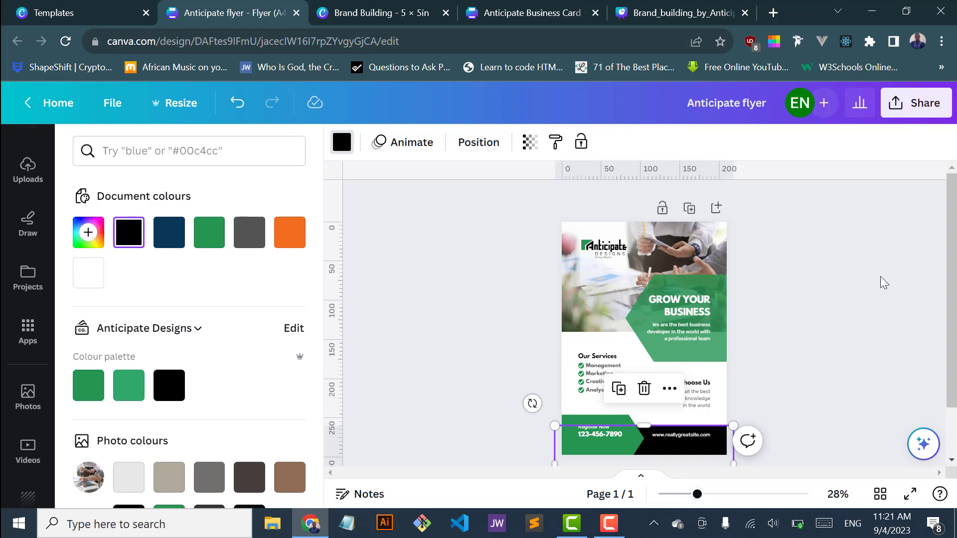
pyautogui.scroll(-2, 800, 329)
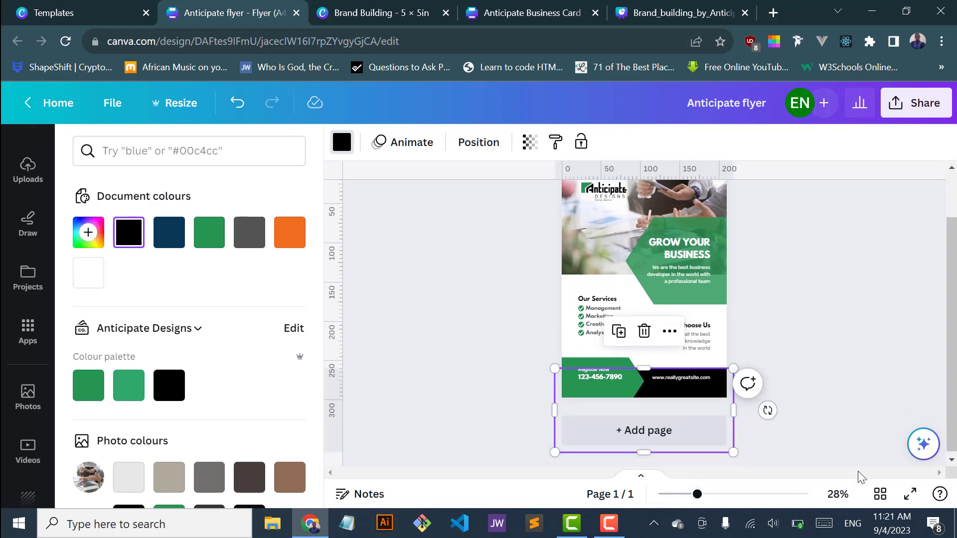
pyautogui.click(911, 493)
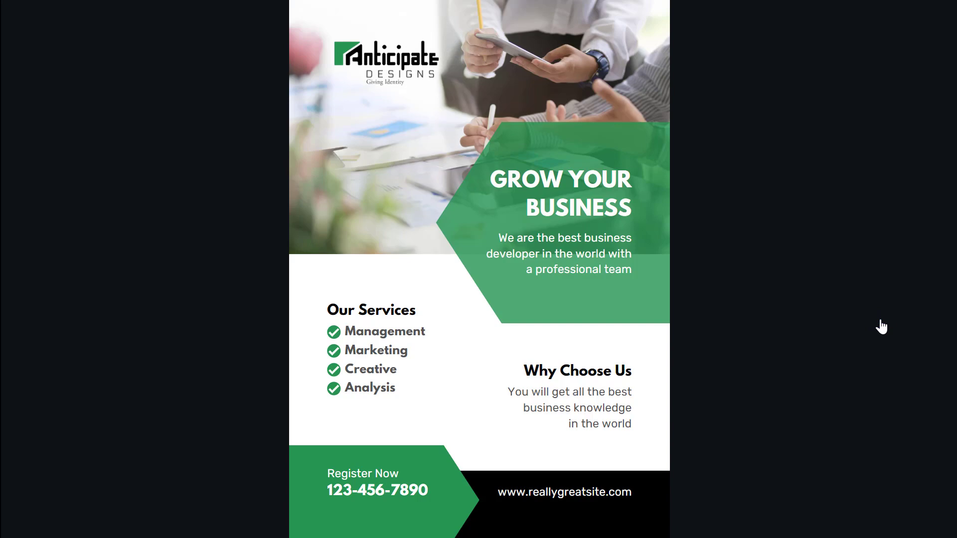
pyautogui.press('Escape')
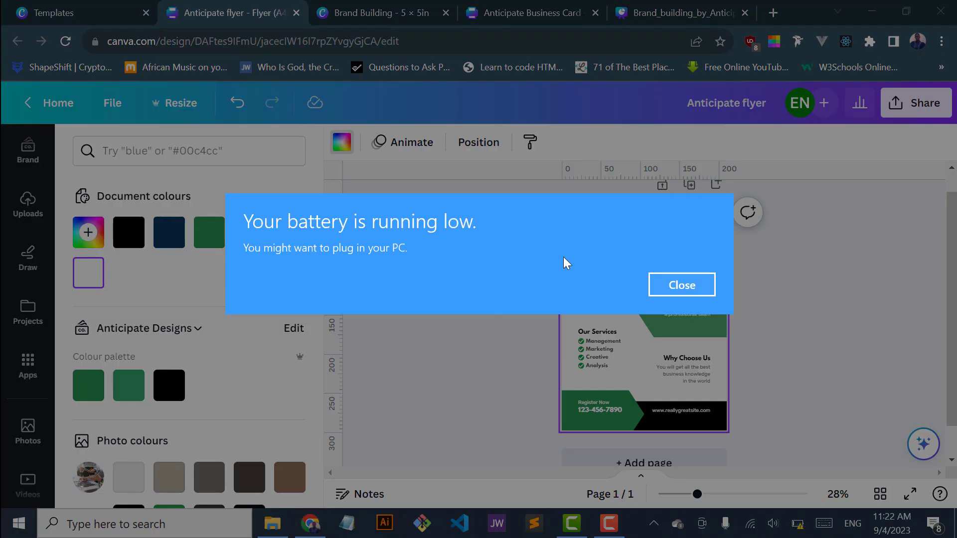
# Dismiss the low-battery notice and select all the flyer's elements together to show its separate parts
pyautogui.click(681, 284)
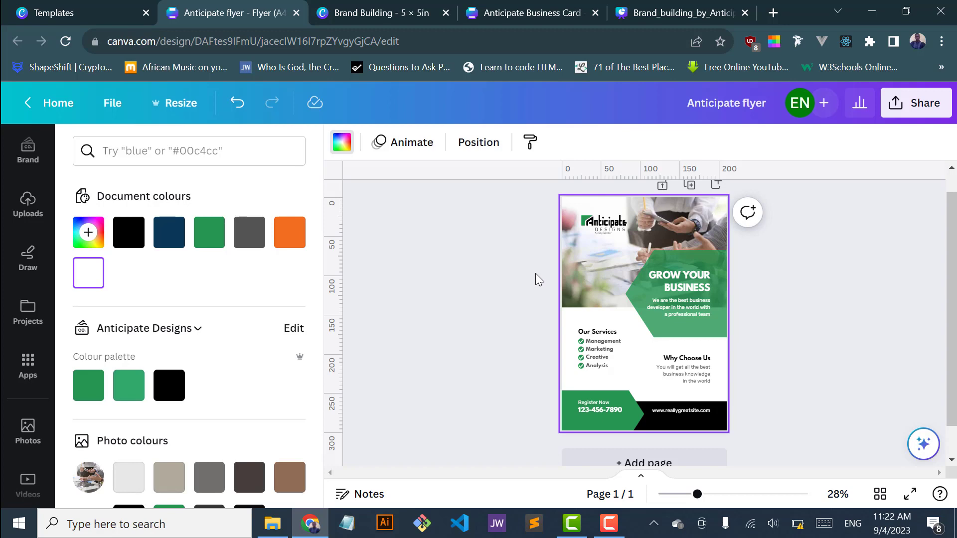
pyautogui.moveTo(535, 273); pyautogui.dragTo(704, 418)
pyautogui.click(510, 351)
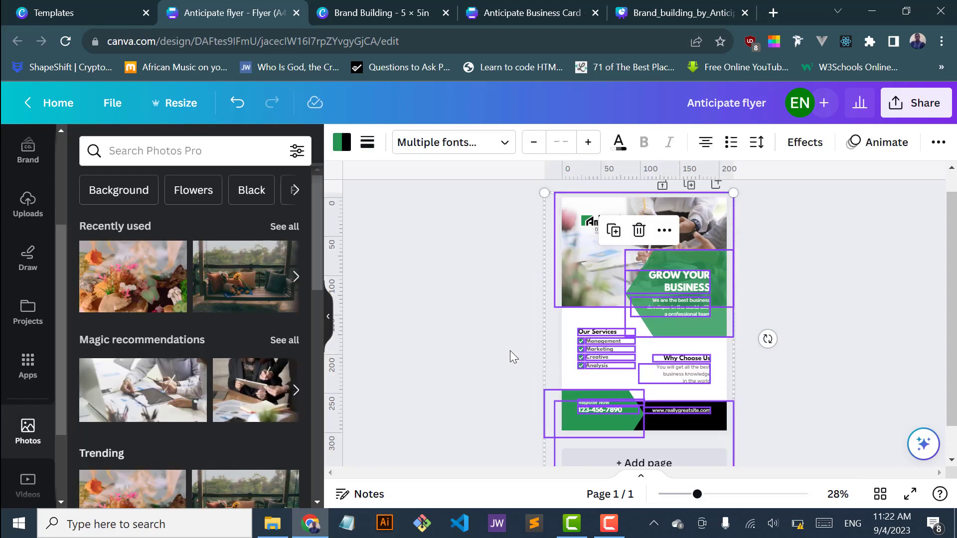